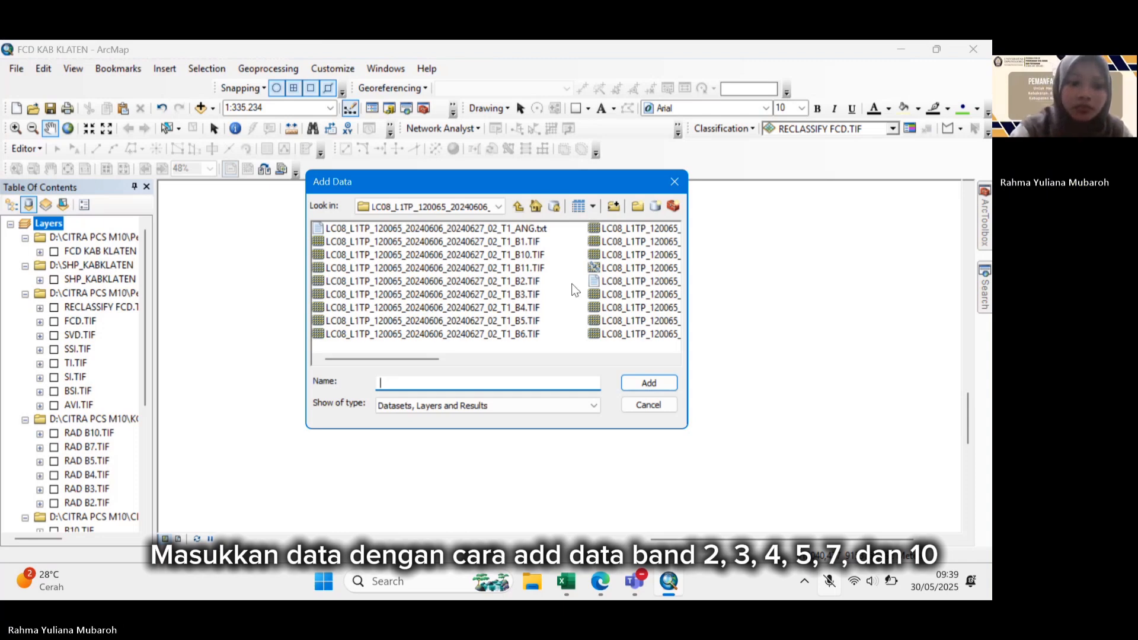
Add the Landsat band 2, 3, 4, 5, 7 and 10 TIF rasters from the LC08_L1TP_120065_20240606 folder to the map.
left_click(522, 281)
left_click(524, 296, "ctrl")
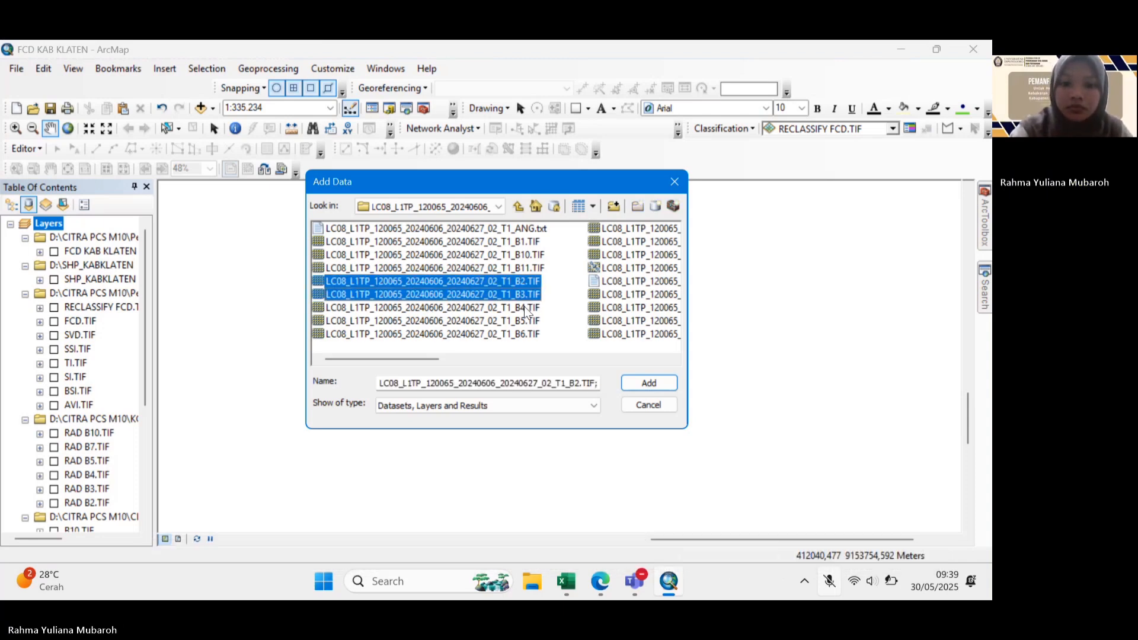
left_click(524, 307, "ctrl")
left_click(525, 321, "ctrl")
scroll(548, 261, "down", 1)
left_click(523, 229, "ctrl")
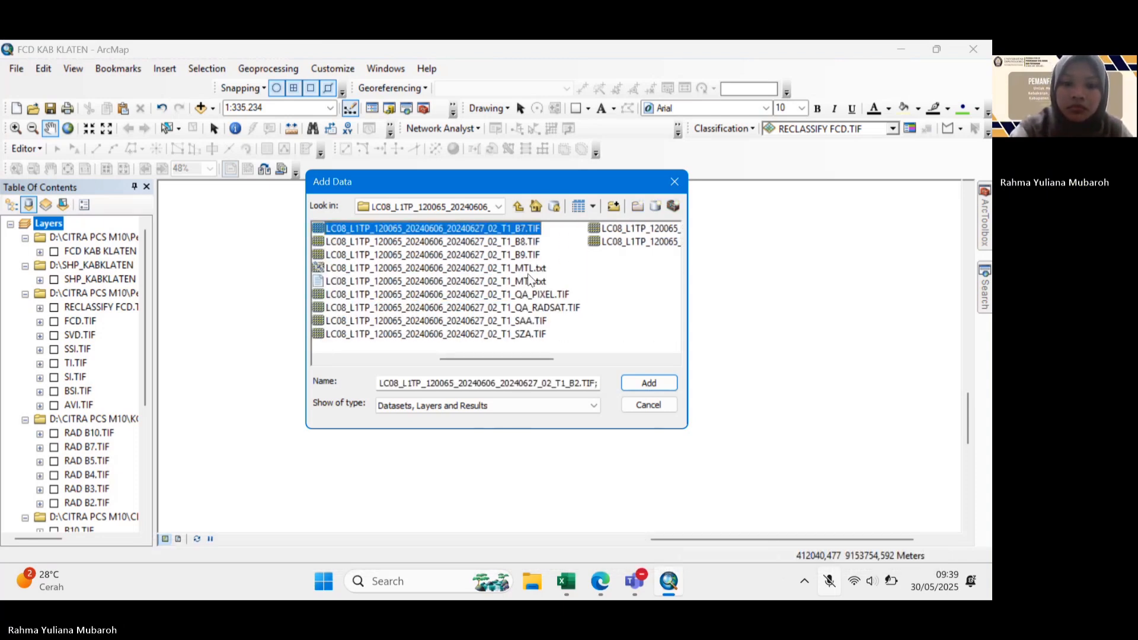
scroll(528, 274, "up", 1)
left_click(522, 256, "ctrl")
left_click(635, 380)
Display the BAND 2, BAND 3, BAND 4, BAND 5, BAND 7 and BAND 10 layers and show the whole scene.
scroll(53, 504, "down", 5)
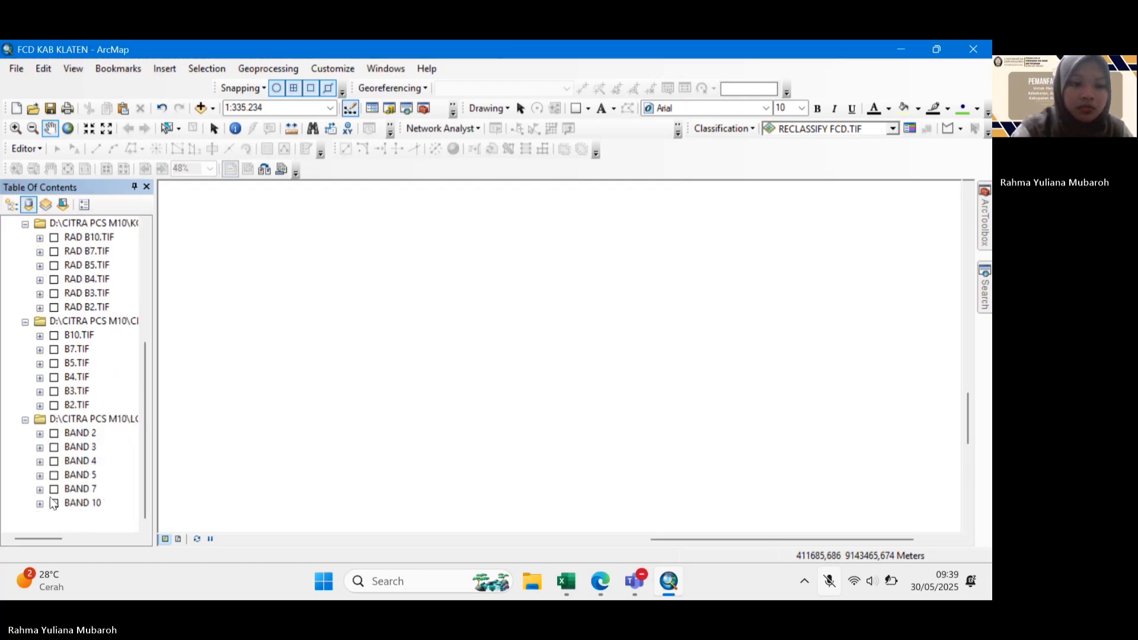
left_click(53, 433)
left_click(53, 447)
left_click(53, 461)
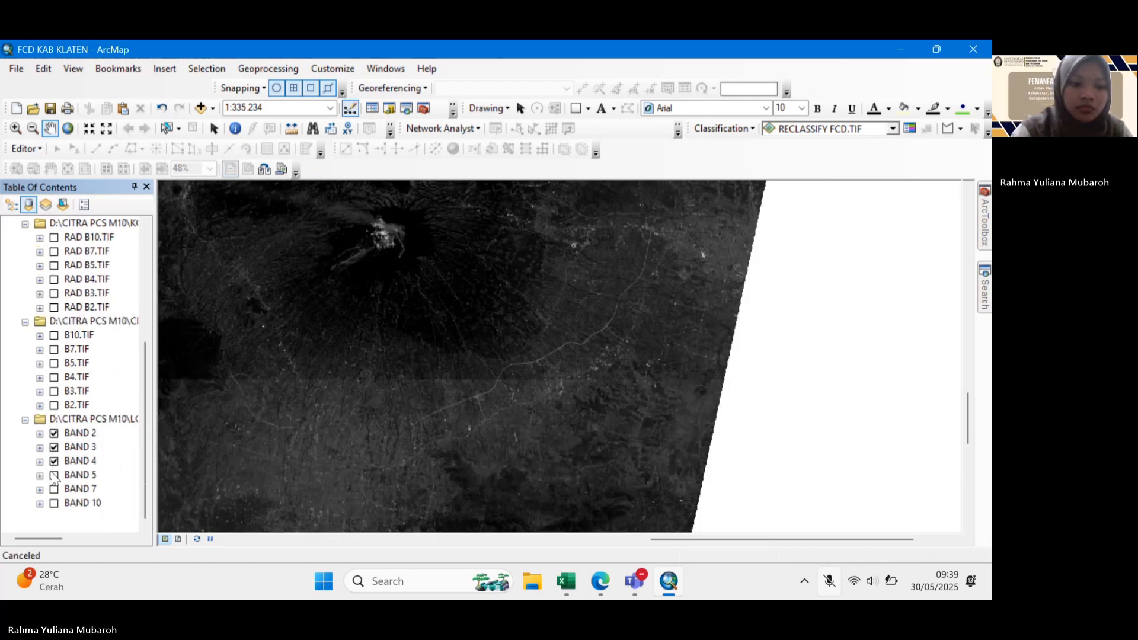
left_click(54, 475)
left_click(53, 489)
left_click(53, 504)
scroll(590, 371, "up", 4)
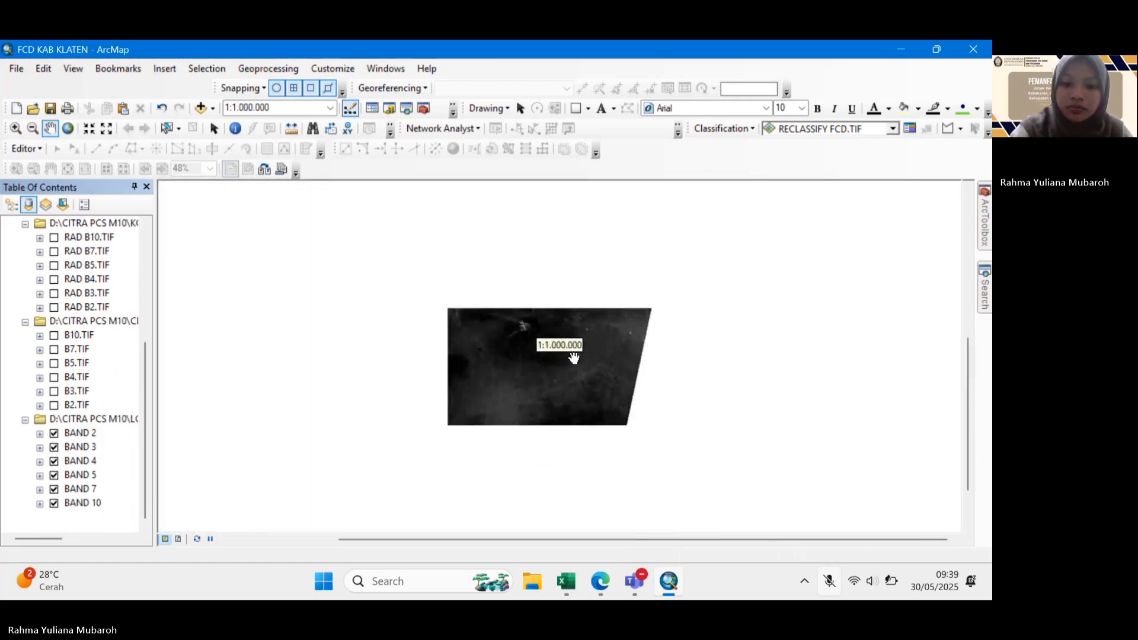
scroll(585, 371, "up", 2)
left_click_drag(546, 325, 552, 352)
scroll(550, 342, "down", 2)
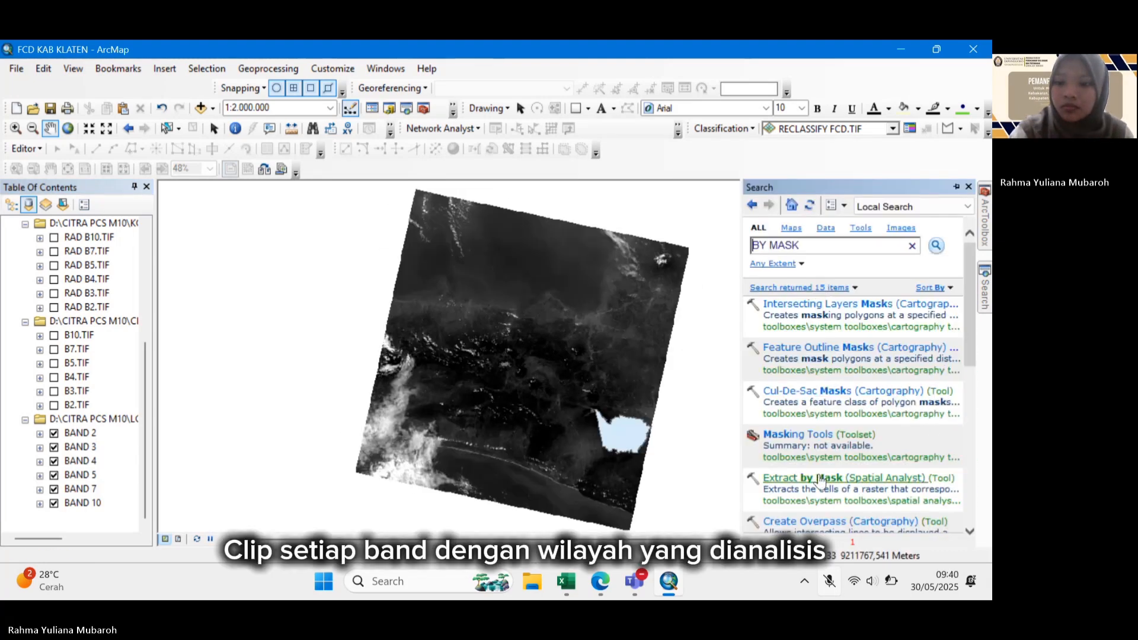
Set up Extract by Mask to clip BAND 2 with the SHP_KABKLATEN boundary and name its output raster.
left_click(765, 435)
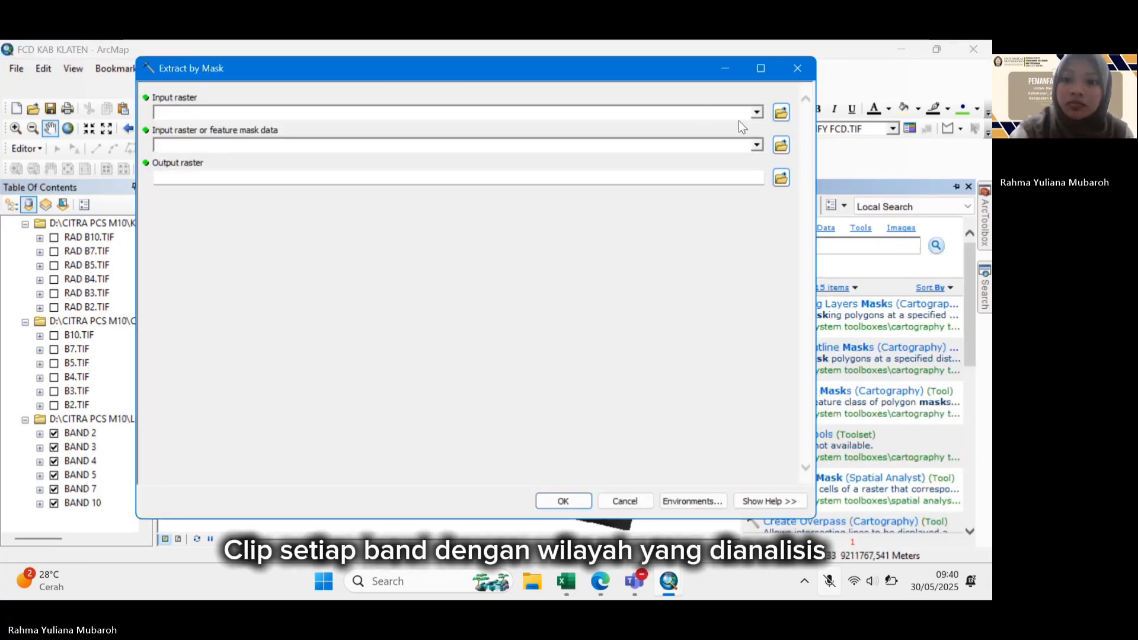
left_click(352, 116)
scroll(207, 231, "down", 4)
left_click(205, 228)
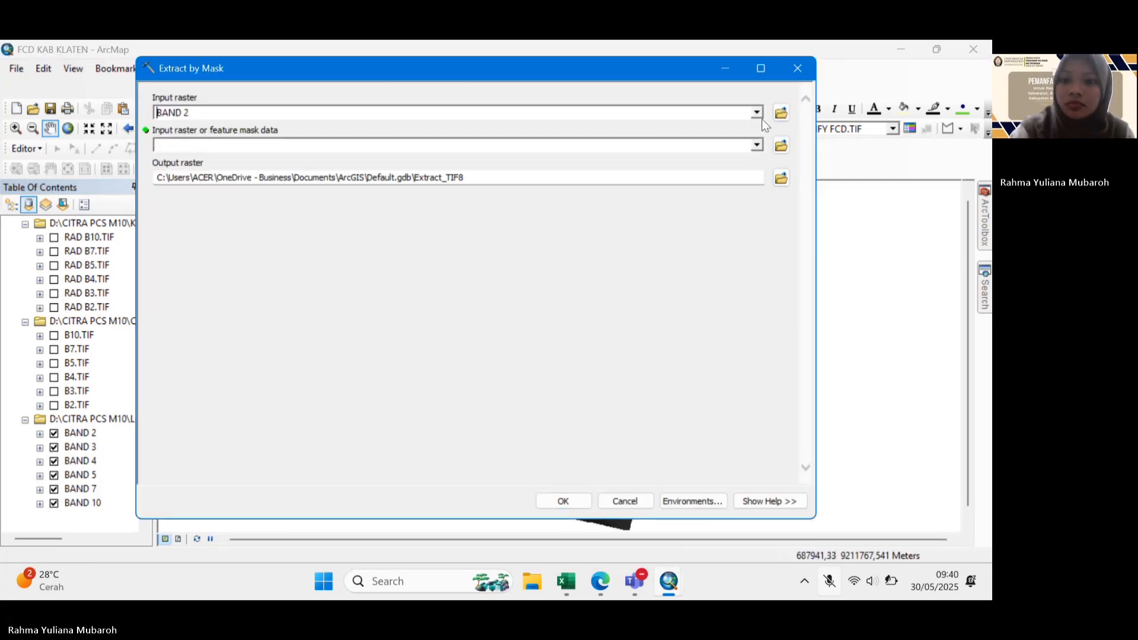
left_click(757, 145)
left_click(219, 172)
left_click(781, 178)
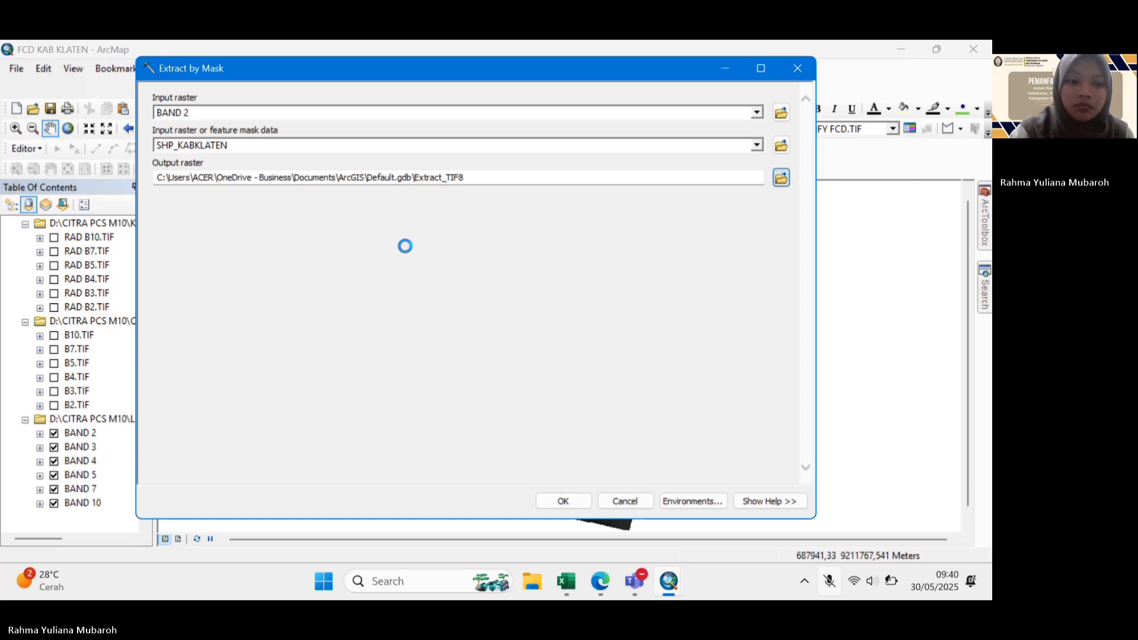
type("B")
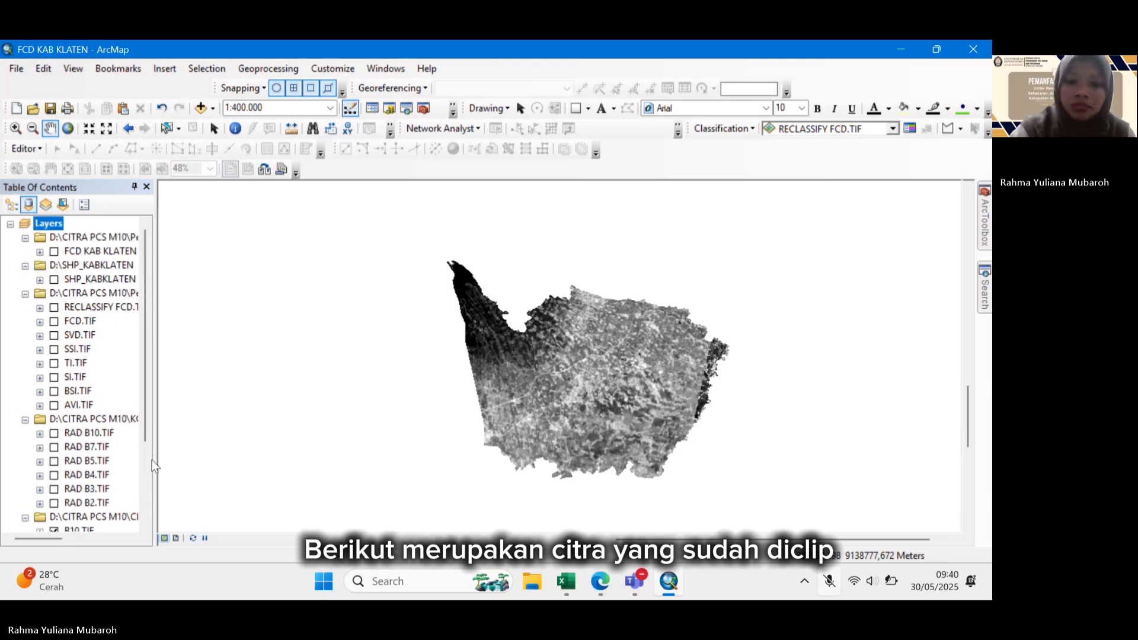
Find Raster Calculator and compute 0.00002 * "RAD B2.TIF" - 0.1, with the output raster named RAD B2.
left_click_drag(585, 397, 560, 375)
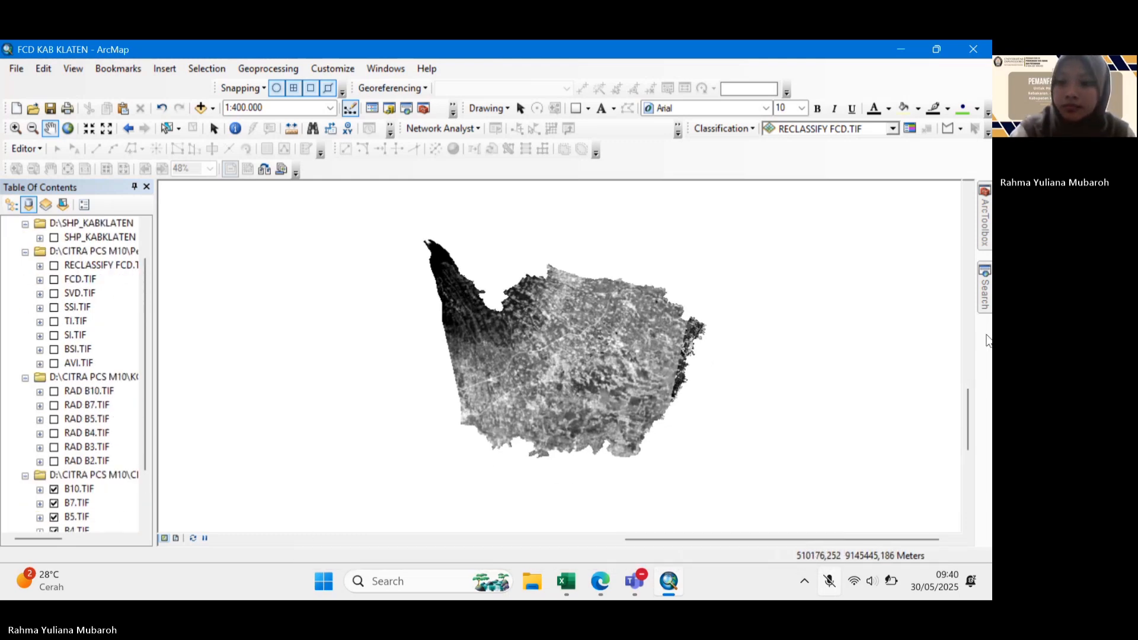
left_click(984, 291)
type("RASTER ")
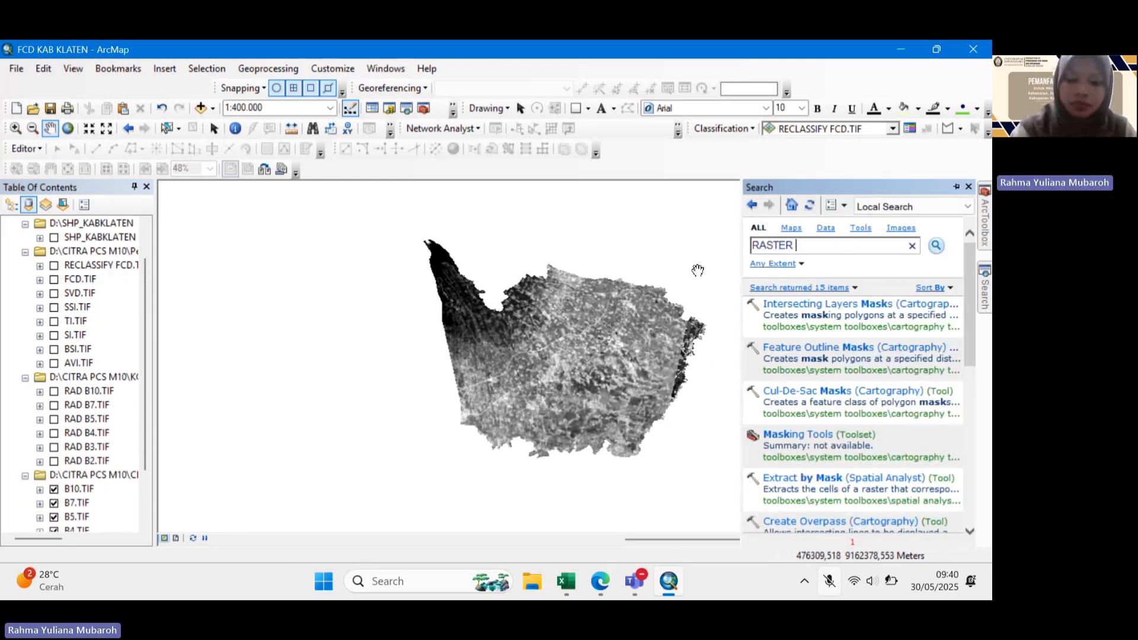
type("CALCULATOR")
key("Return")
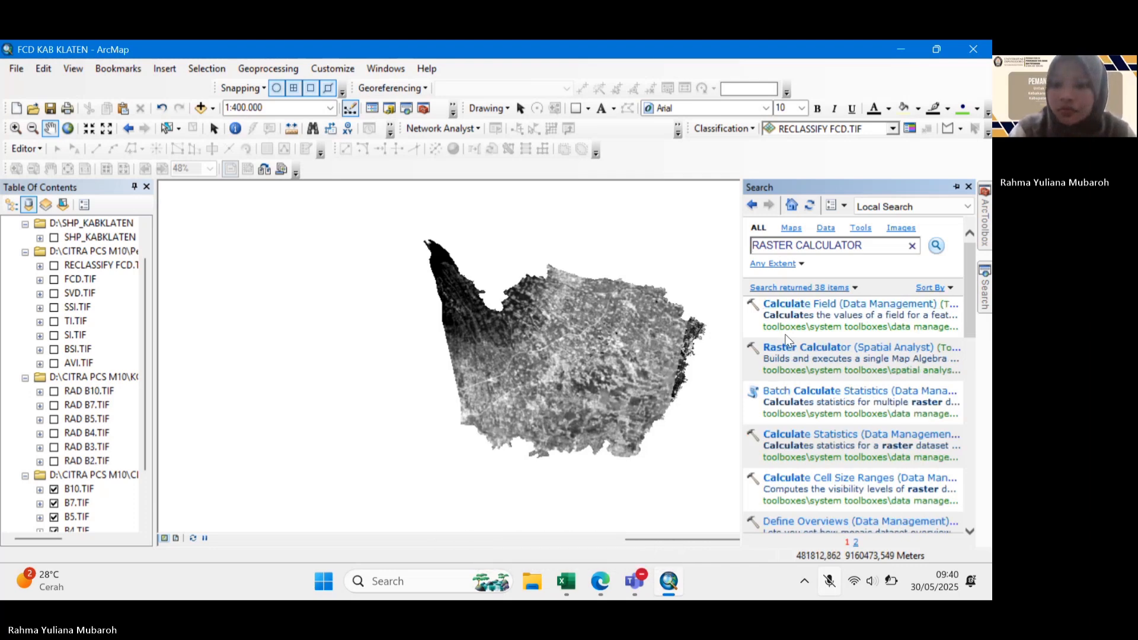
double_click(796, 348)
left_click(267, 249)
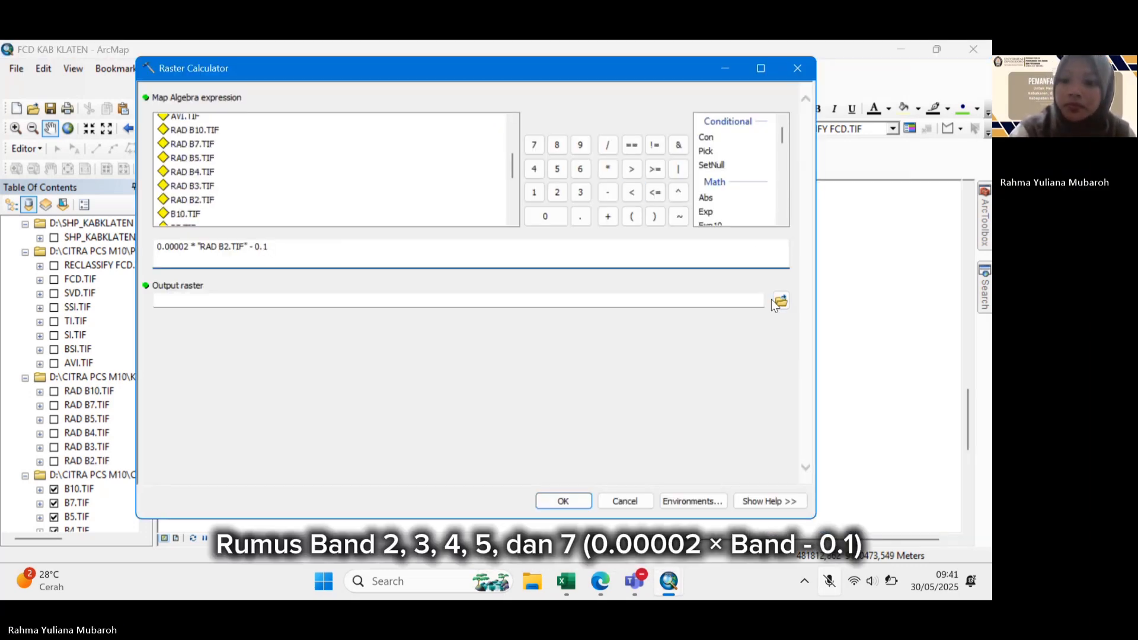
left_click(781, 301)
type("RAD B2")
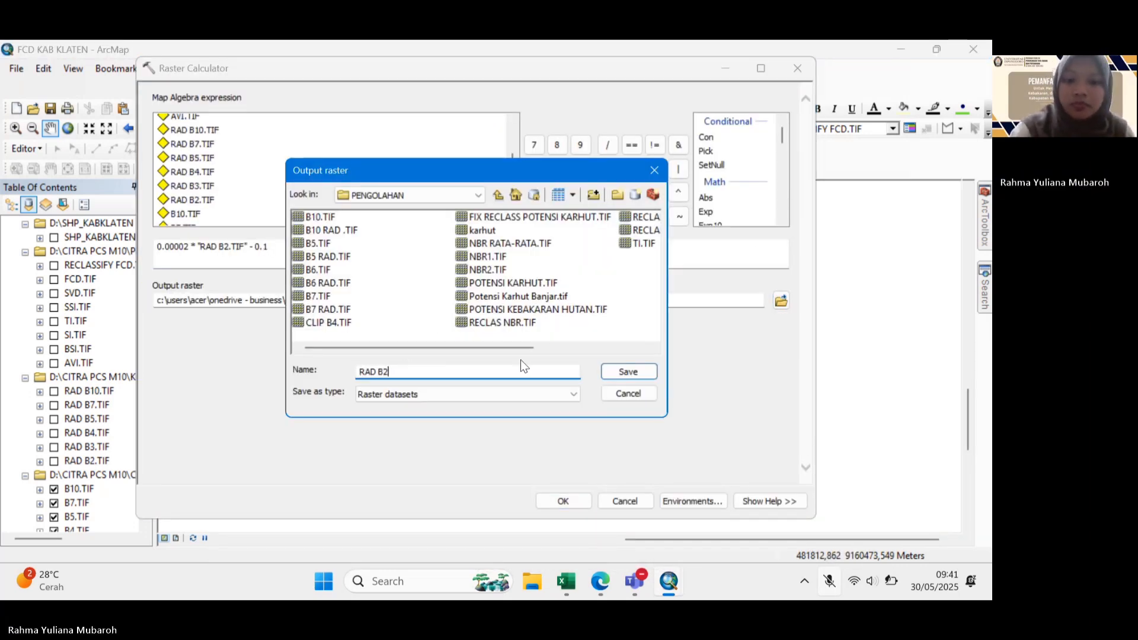
left_click(612, 371)
left_click(563, 501)
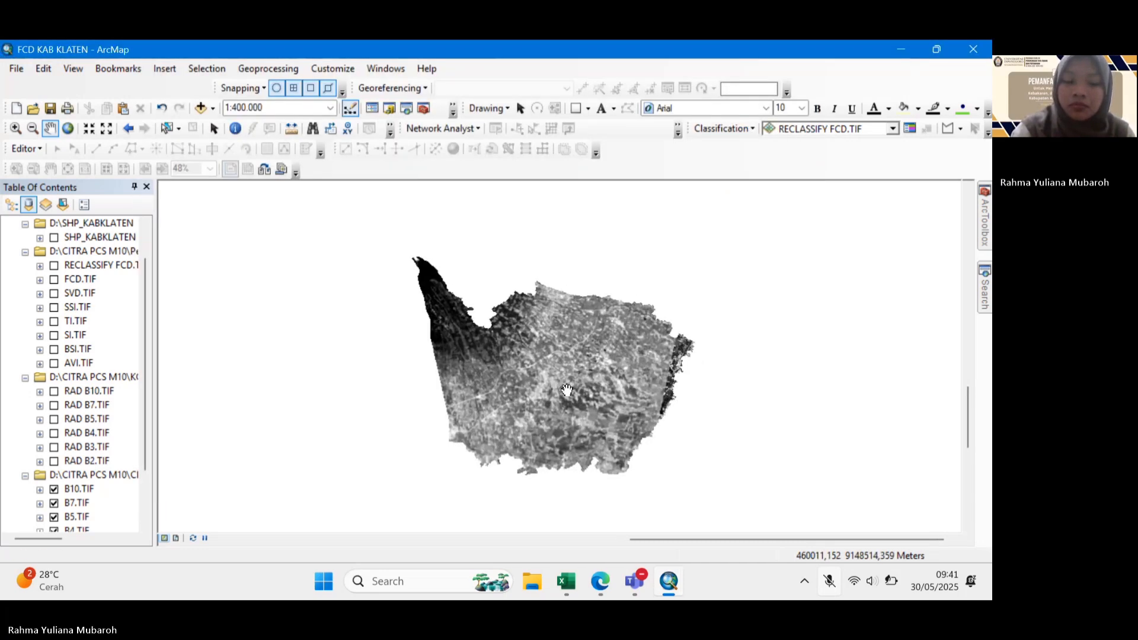
Set up the band 10 calculation 0.0003342 * "B10.TIF" - 0.1 with output RAD B10 in Raster Calculator, without running it.
left_click(985, 293)
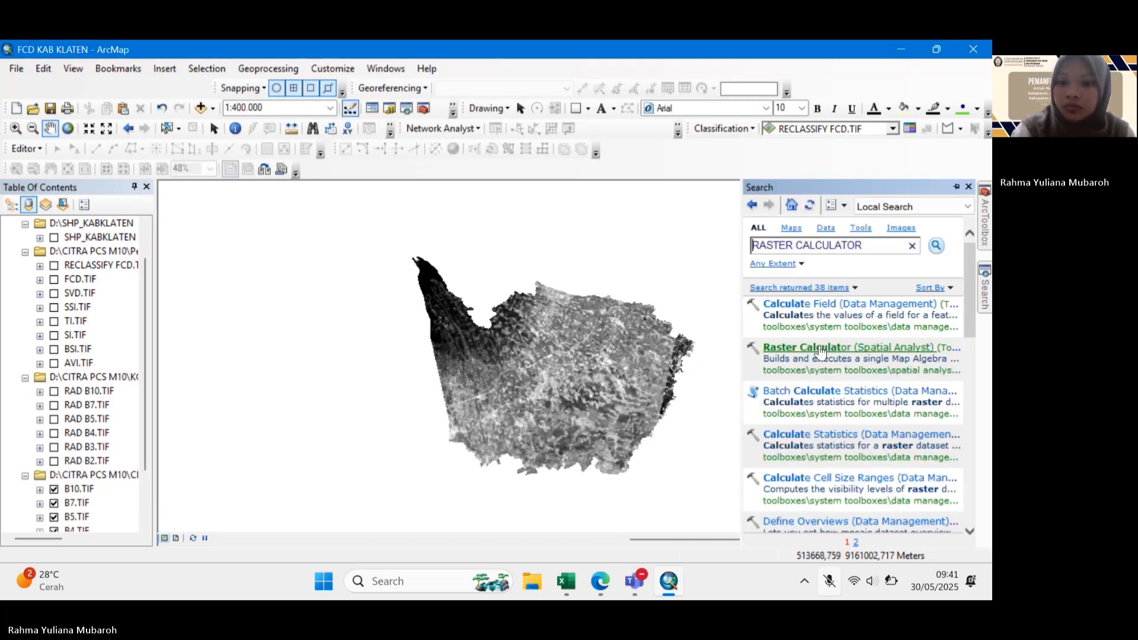
left_click(821, 351)
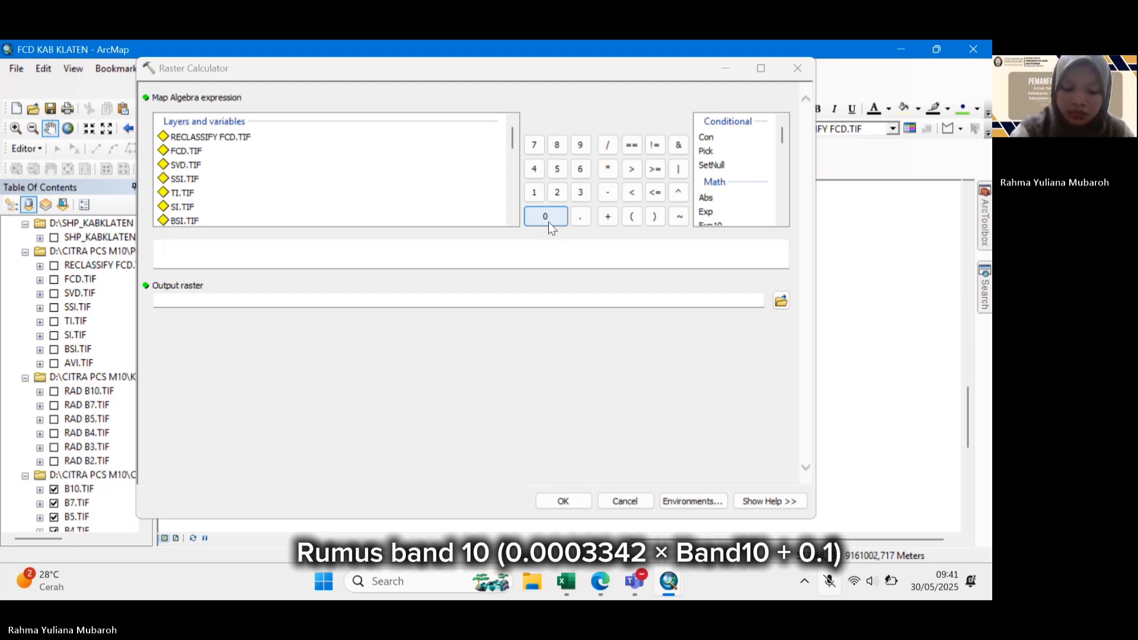
left_click(781, 301)
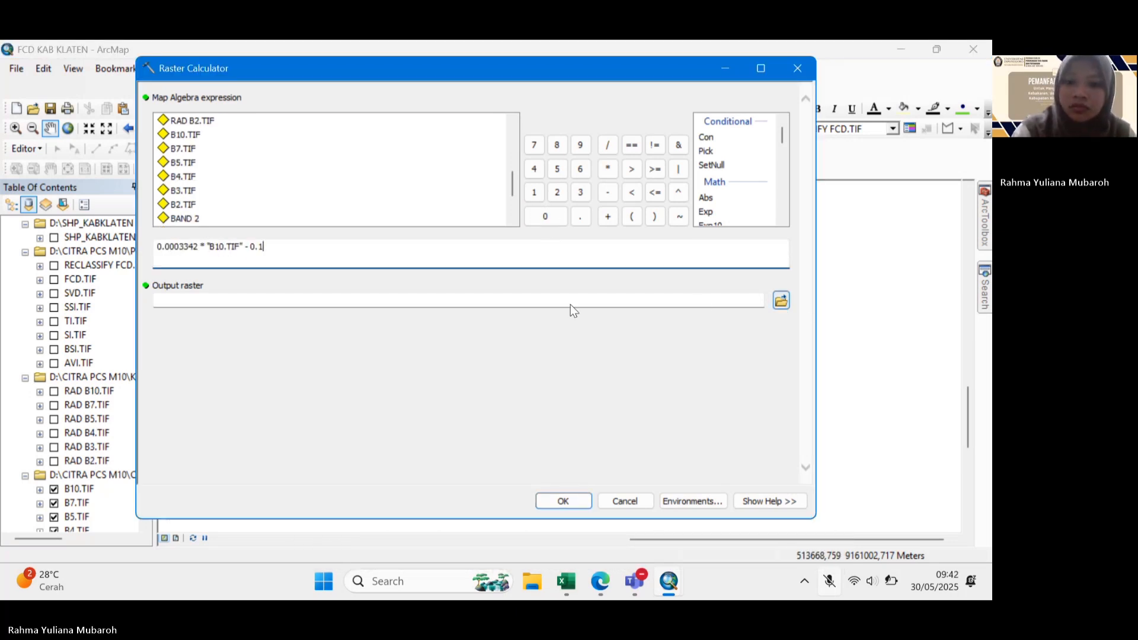
type("RAD B10")
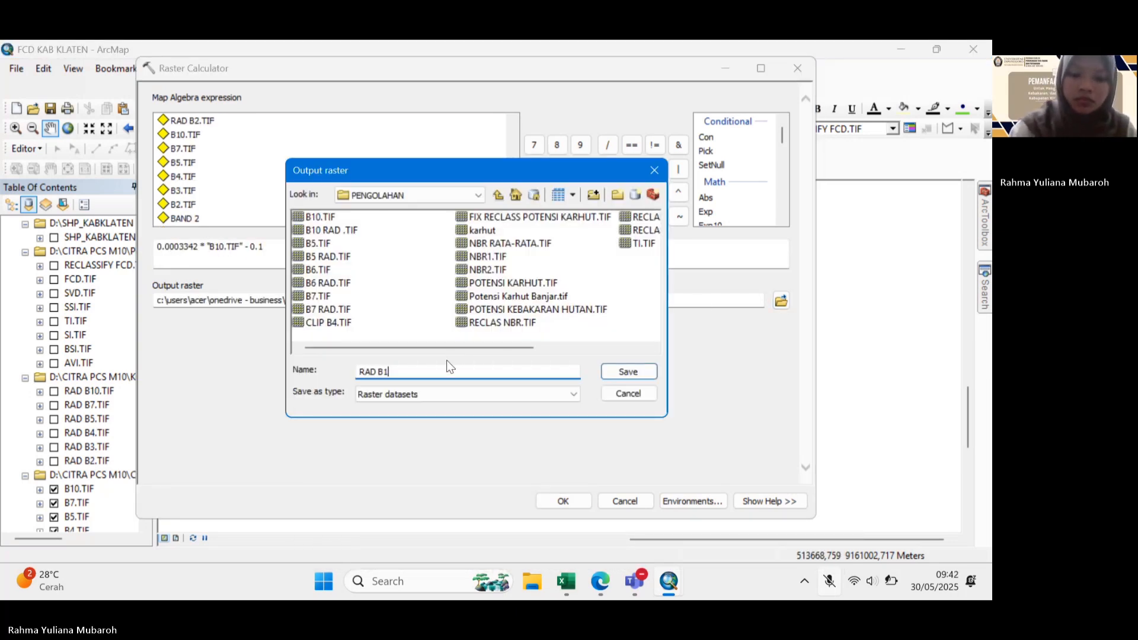
left_click(627, 371)
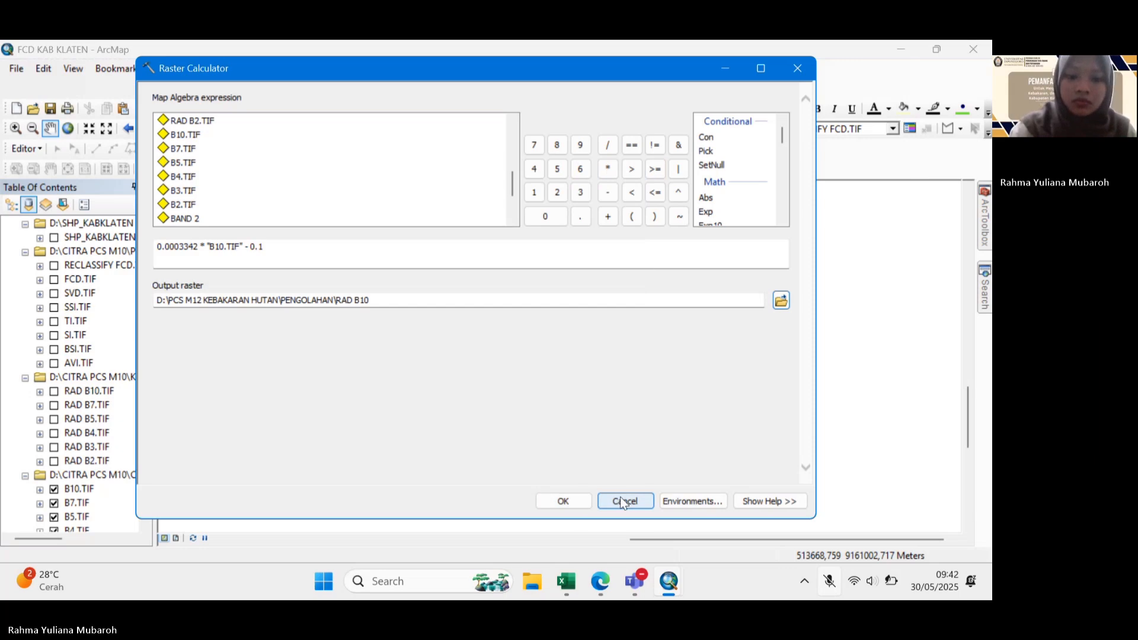
left_click(621, 500)
Display the radiometrically corrected layers RAD B2, RAD B3, RAD B4, RAD B5, RAD B7 and RAD B10.
left_click(54, 461)
left_click(54, 447)
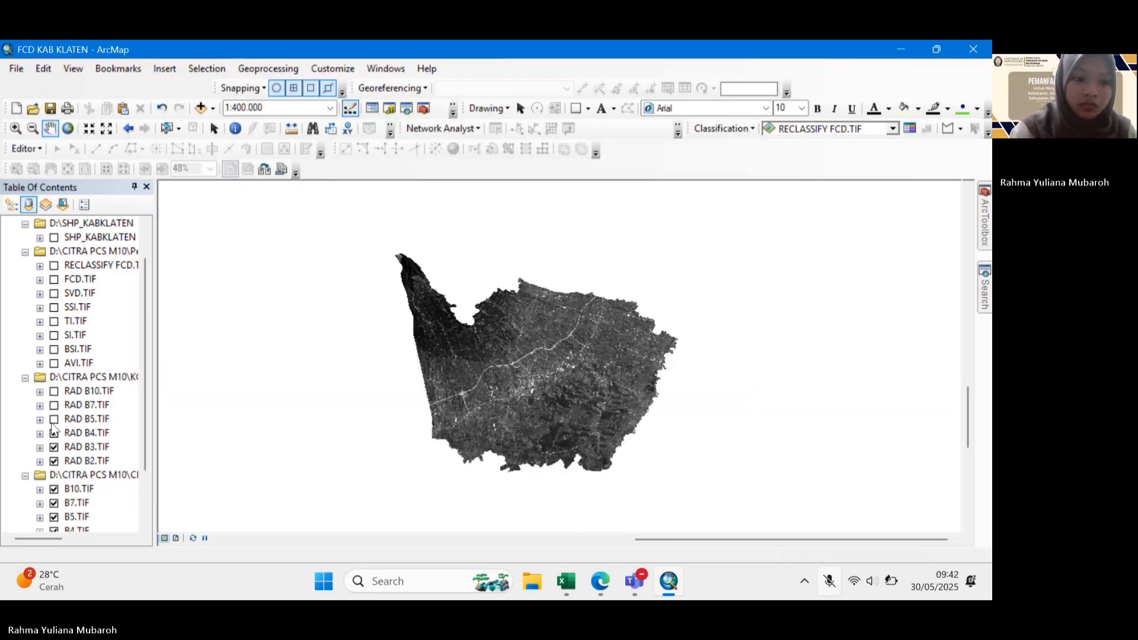
left_click(54, 419)
left_click(54, 405)
left_click(54, 391)
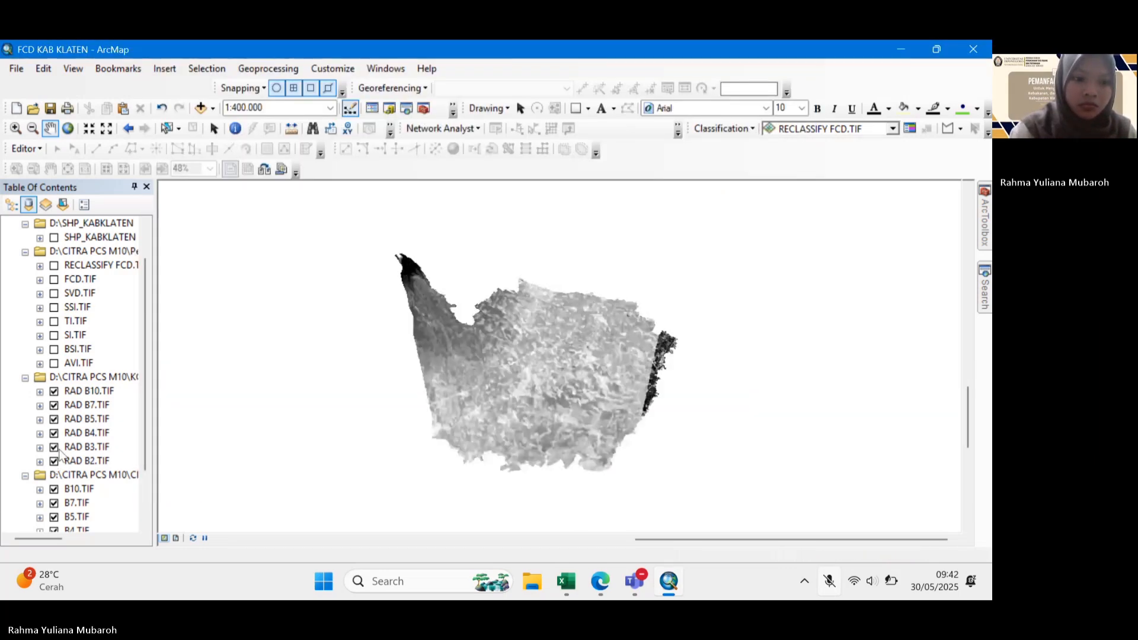
scroll(60, 457, "down", 2)
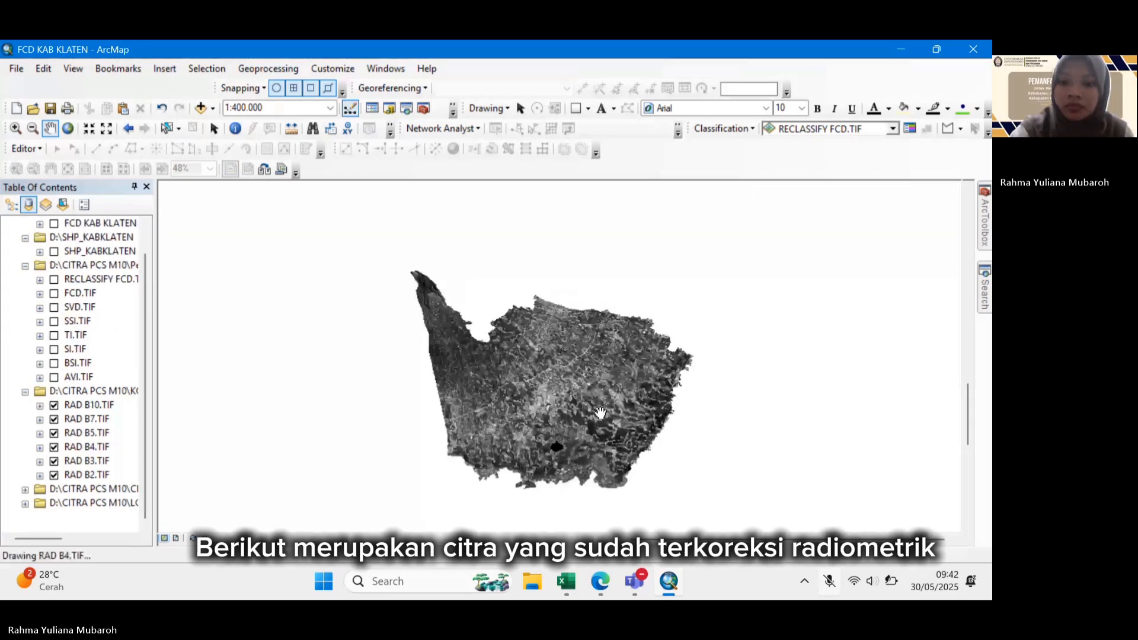
Try setting up the AVI expression from RAD B5.TIF and RAD B4.TIF in Raster Calculator with output AVI, without running it.
left_click(984, 287)
left_click(802, 348)
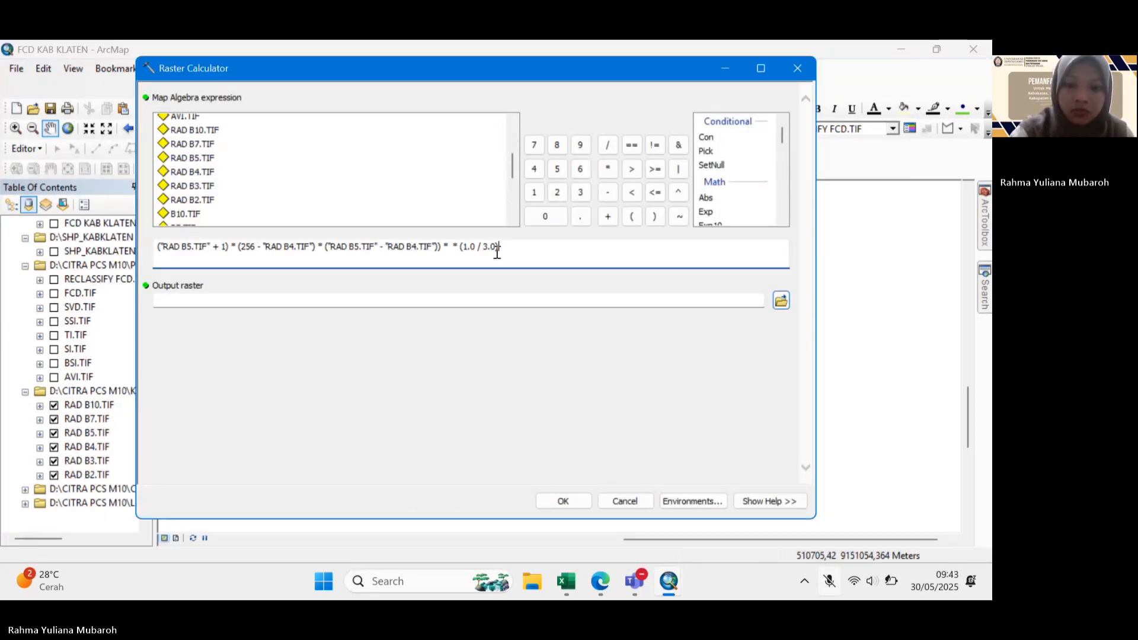
left_click(781, 301)
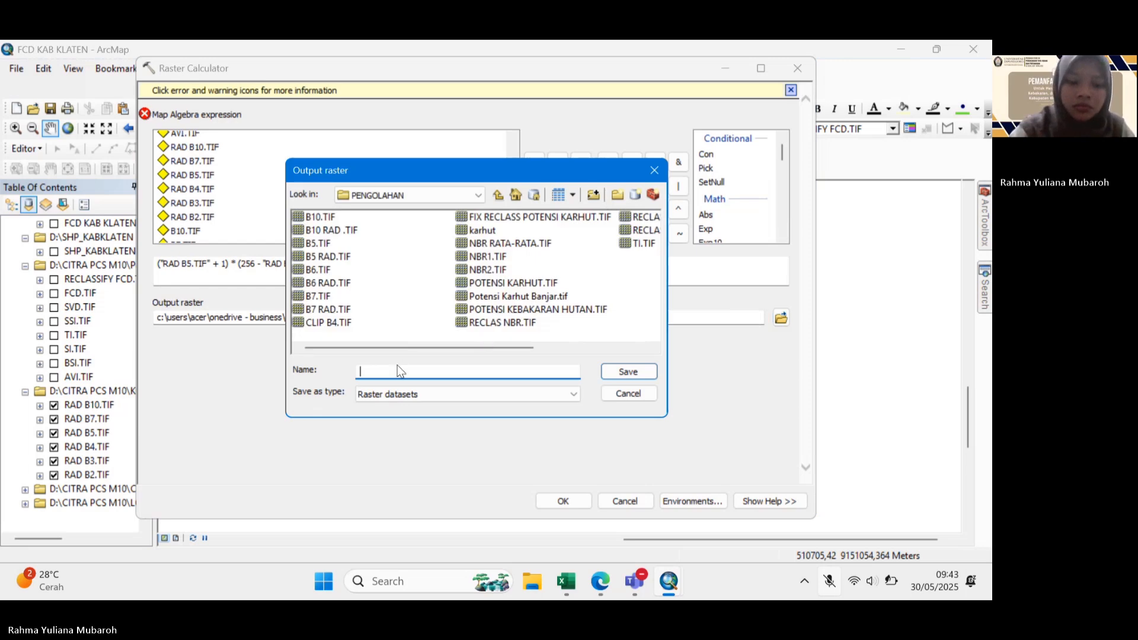
left_click(645, 374)
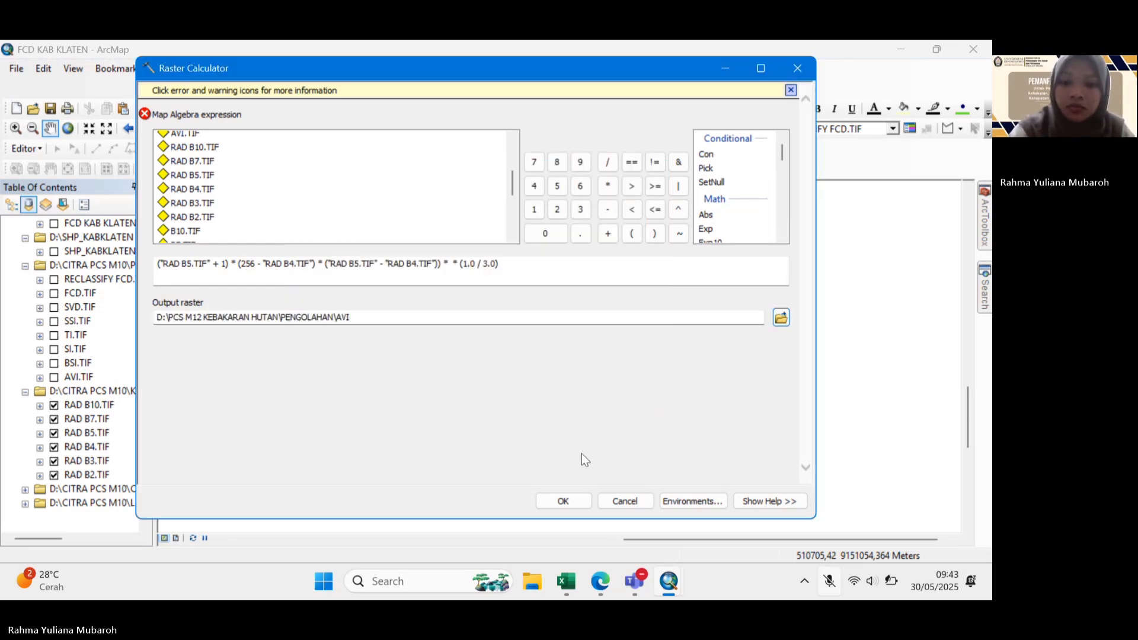
left_click(611, 502)
Hide all the RAD band layers so only AVI.TIF is displayed, and collapse their layer group.
left_click(54, 405)
left_click(54, 419)
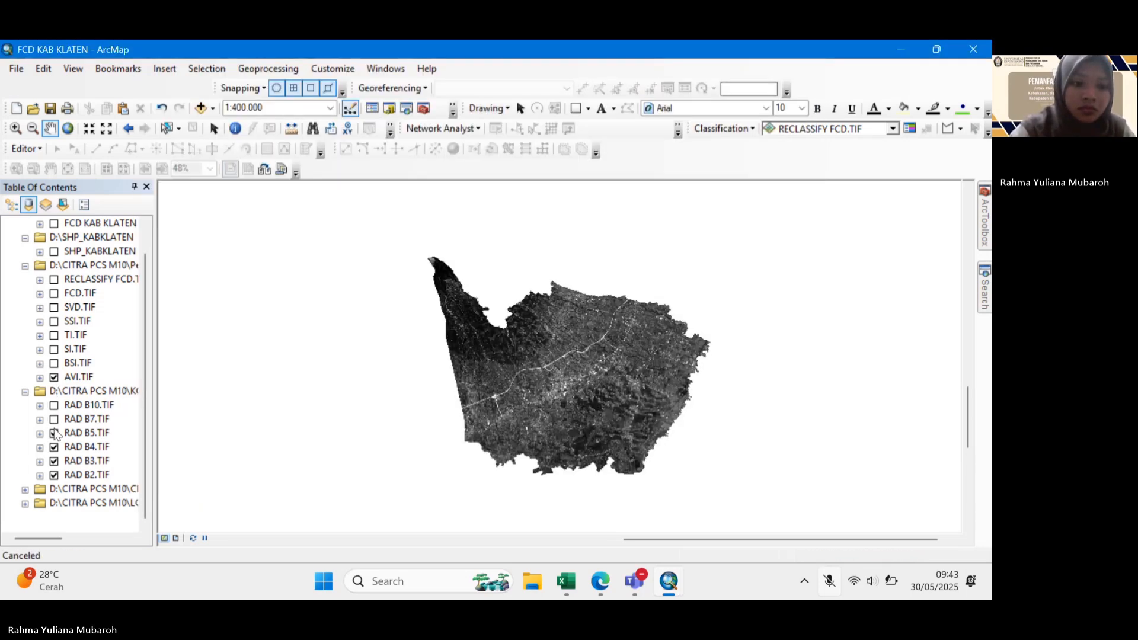
left_click(54, 447)
left_click(54, 461)
left_click(54, 475)
left_click(25, 392)
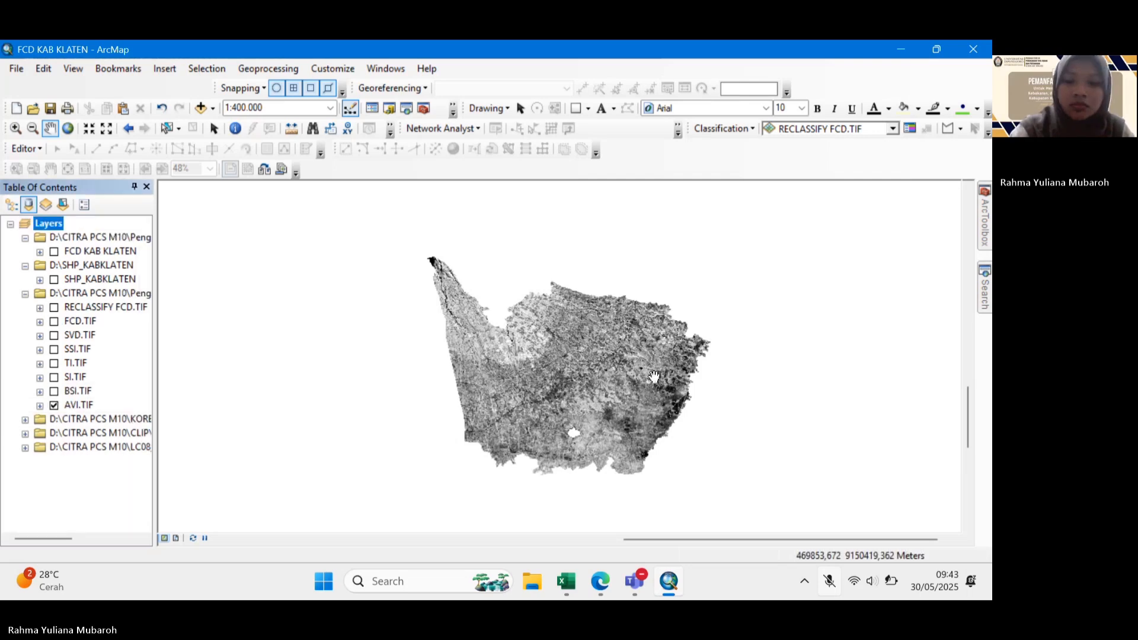
mouse_move(658, 379)
left_mouse_down()
mouse_move(651, 367)
mouse_move(638, 372)
left_mouse_up()
Set up the BSI Float expression from RAD B7, B4, B5 and B2 in Raster Calculator with output BSI, and hide AVI.TIF.
left_click(983, 287)
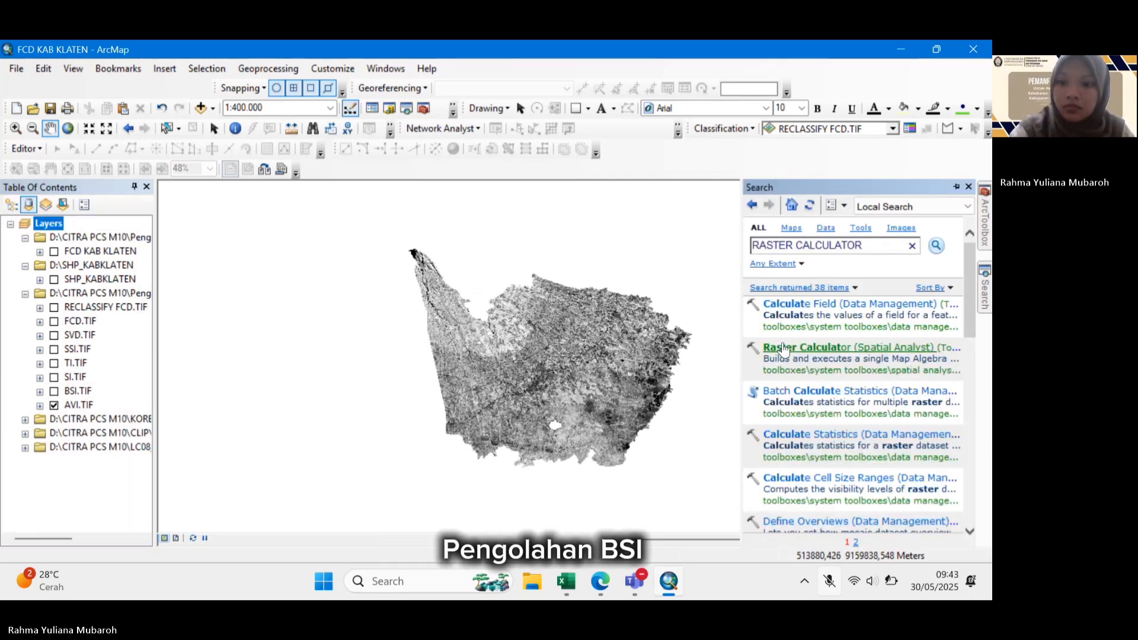
left_click(781, 348)
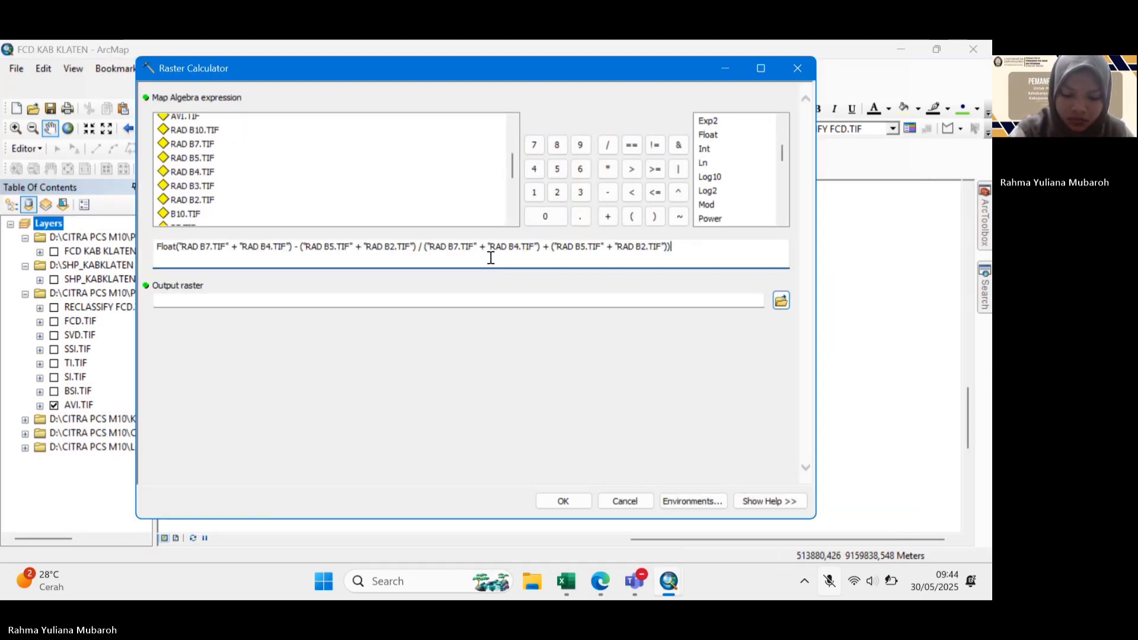
left_click(781, 300)
type("BSI")
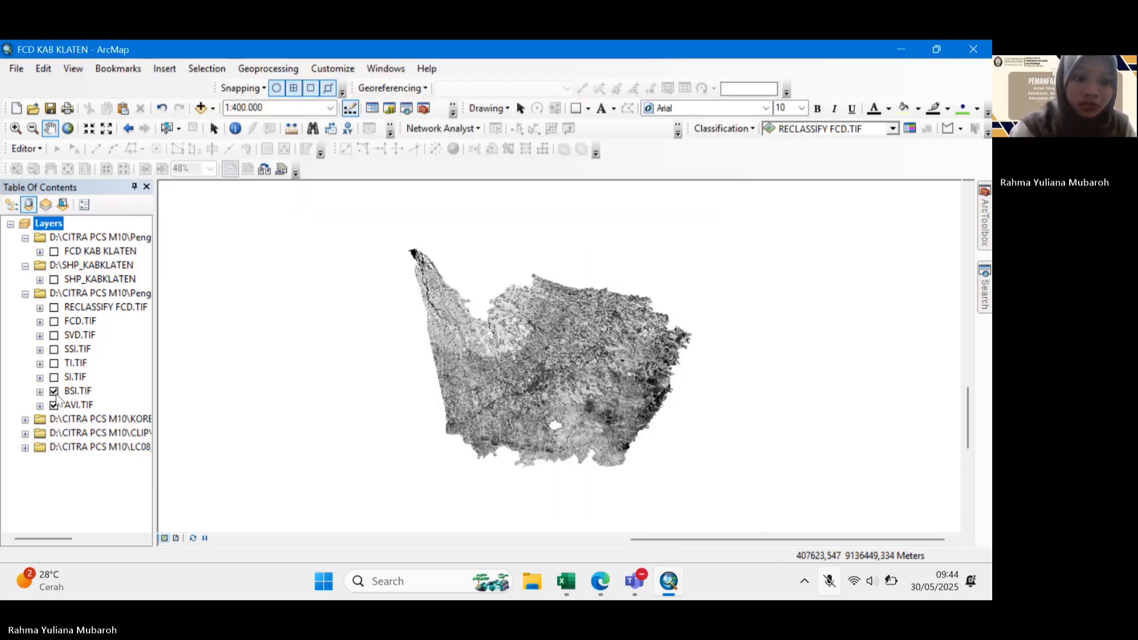
left_click(54, 405)
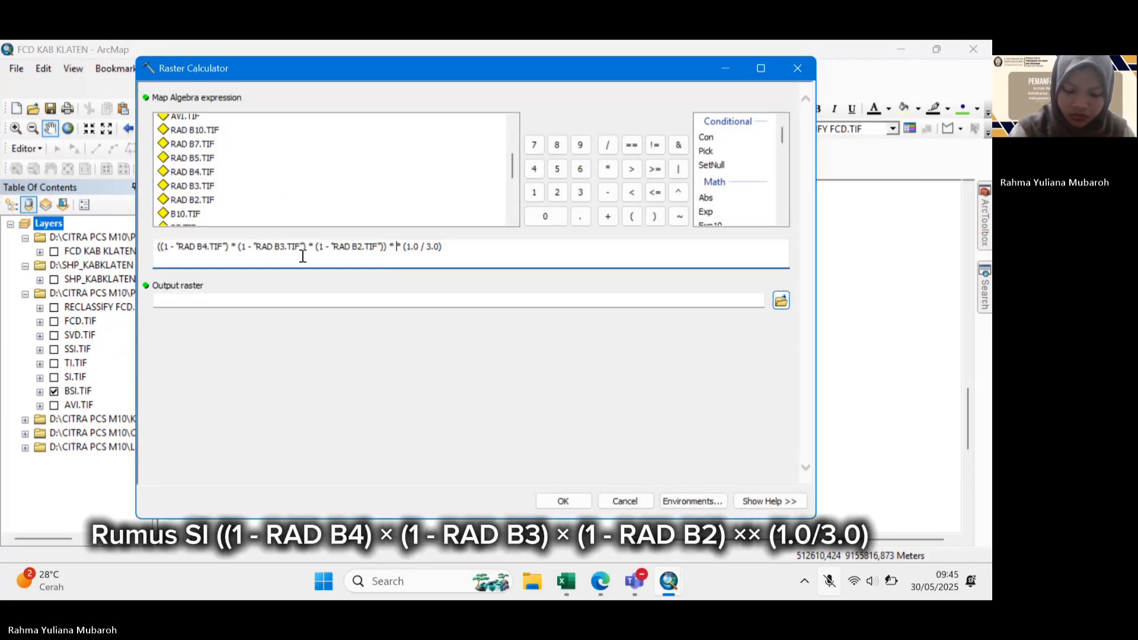
Try assigning SI as the output raster for the SI expression in Raster Calculator, without running it.
left_click(781, 300)
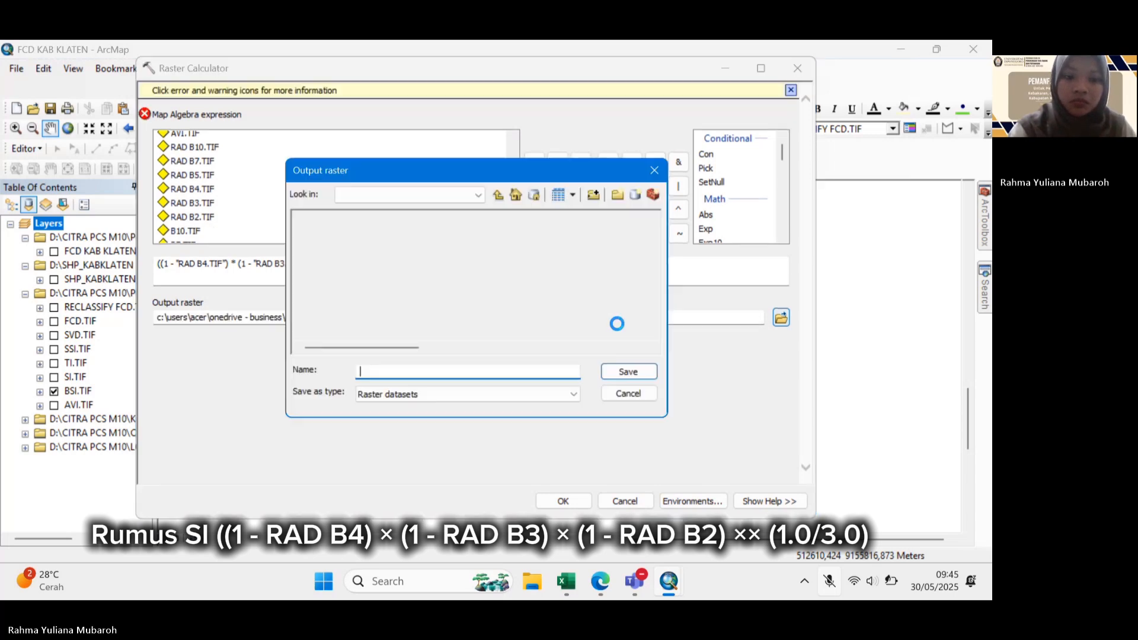
type("SI")
key("Return")
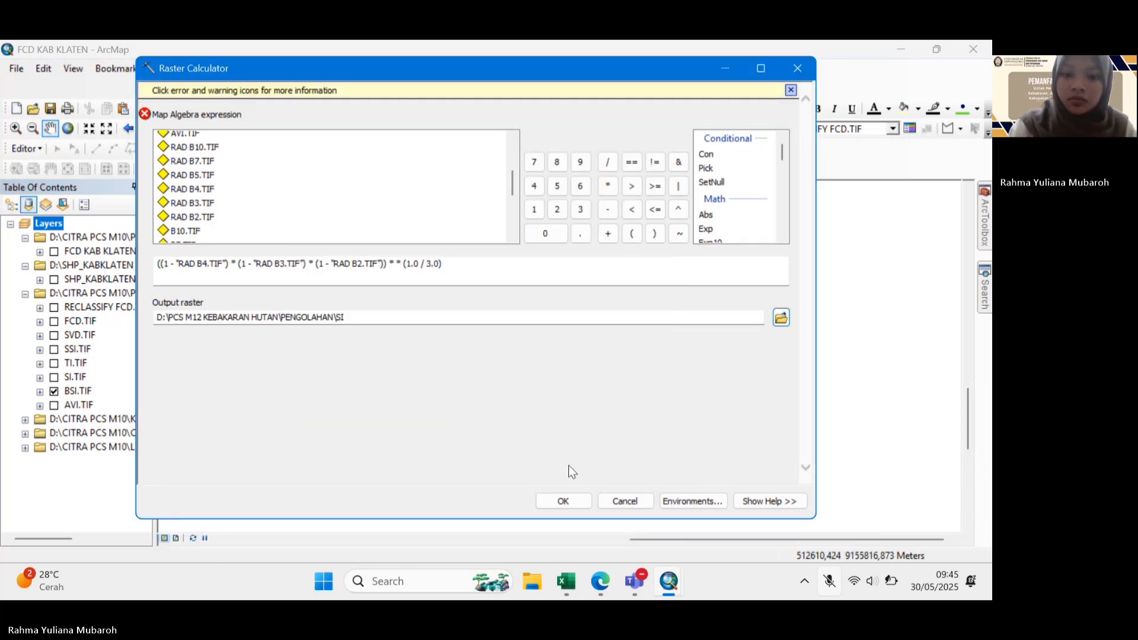
left_click(624, 500)
Display only the SI.TIF layer in place of BSI.TIF.
left_click(54, 392)
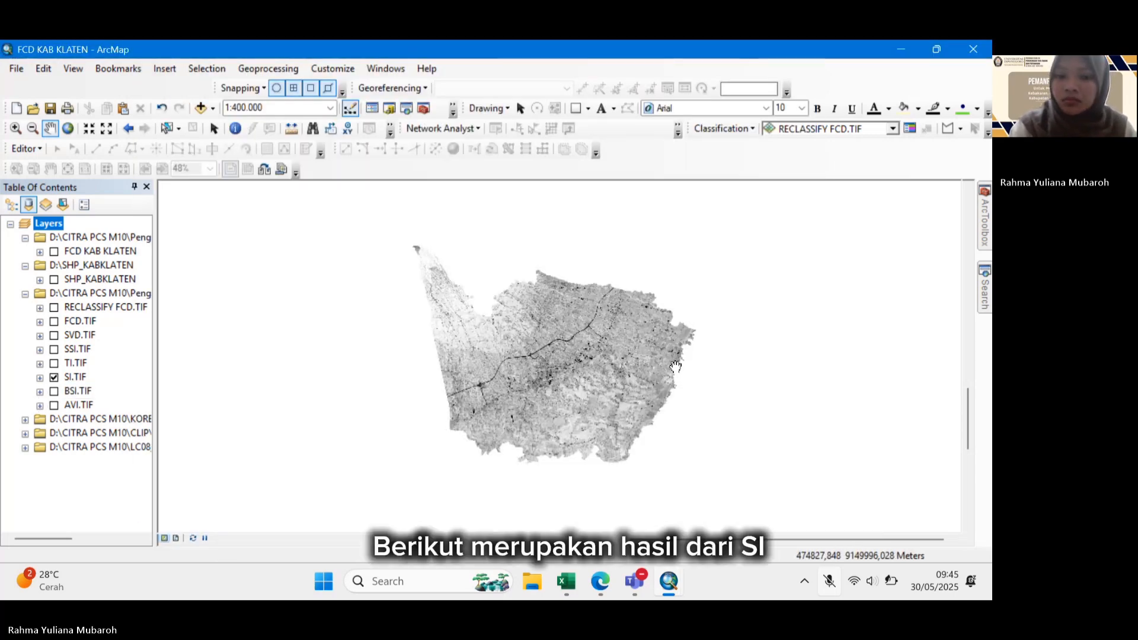
left_click_drag(675, 367, 686, 373)
Try setting up the TI expression 0.10033 + (22.00180 - 0.10033) / 65535) * "RAD B10.TIF" in Raster Calculator with output TI, without running it.
left_click(984, 287)
left_click(800, 348)
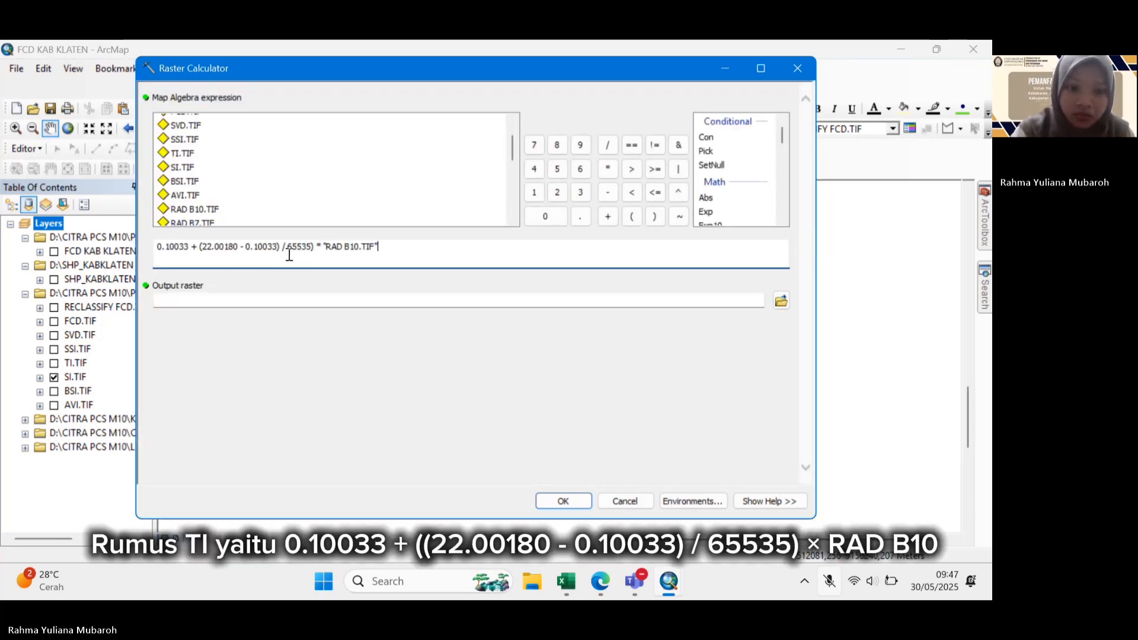
left_click(781, 301)
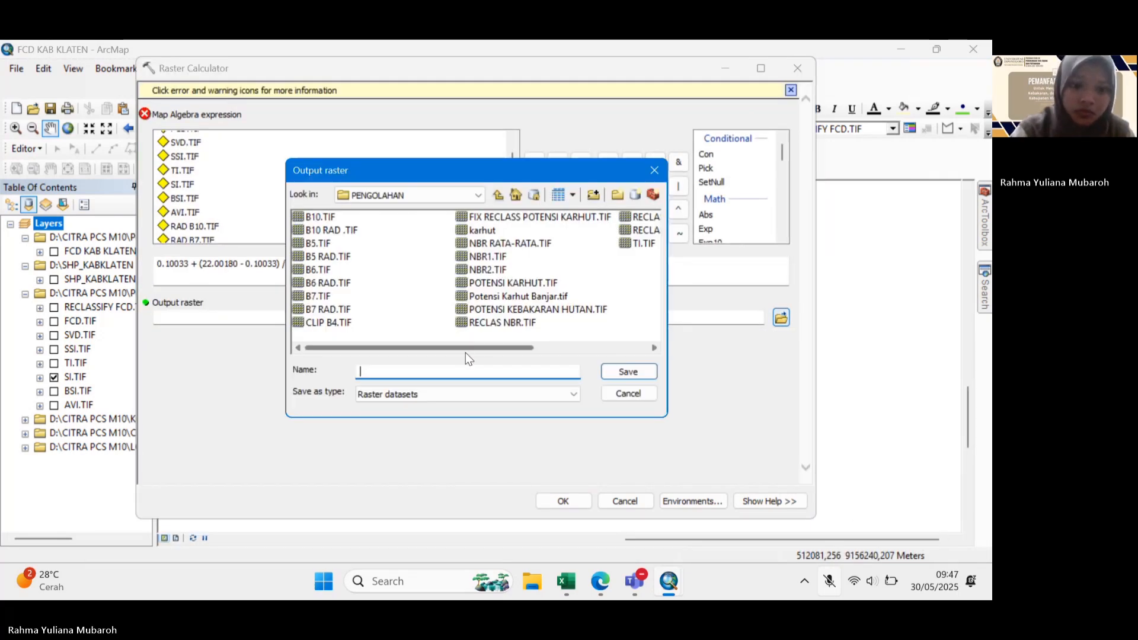
type("TI")
left_click(607, 376)
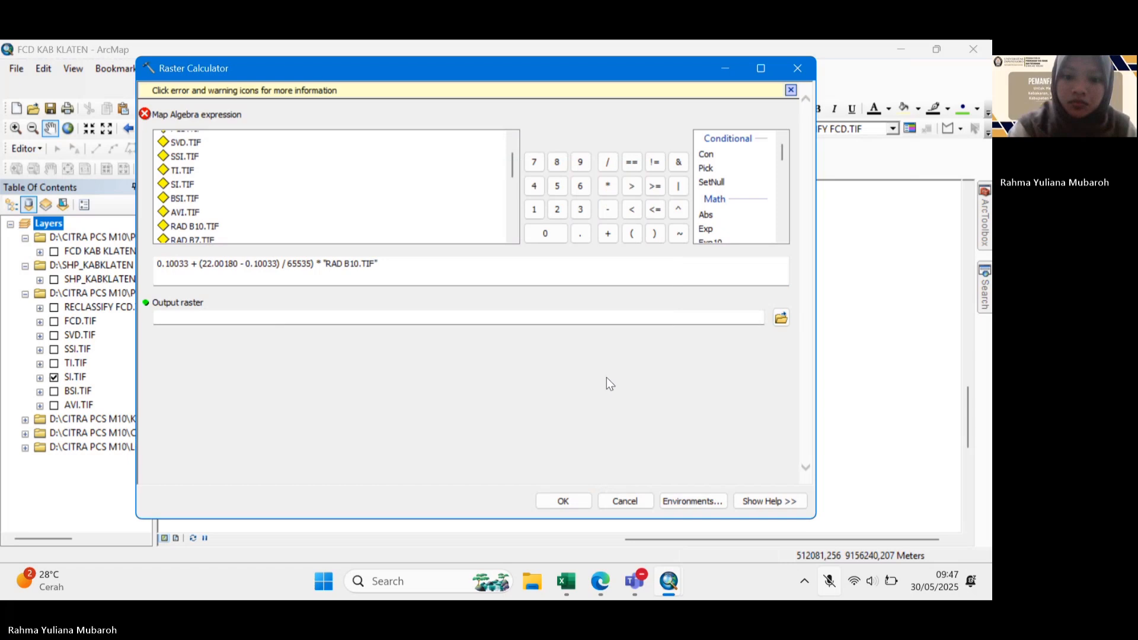
left_click(618, 497)
Display only the TI.TIF layer in place of SI.TIF.
left_click(54, 363)
left_click(54, 363)
left_click(54, 377)
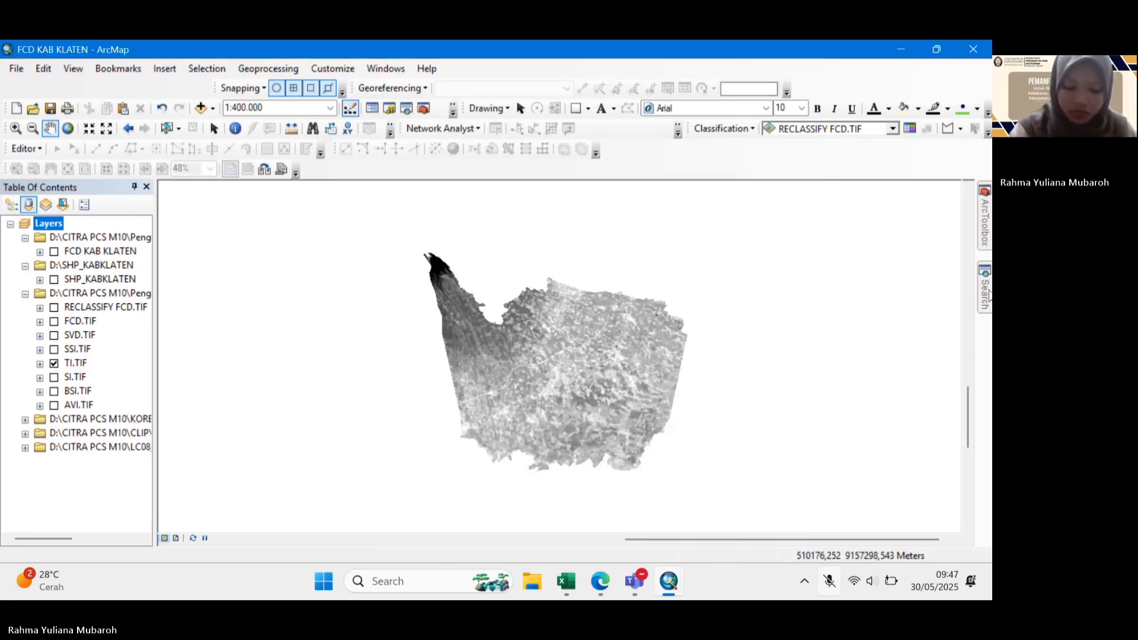
Search the tools for PRINCIPAL and open the Principal Components tool.
mouse_move(983, 303)
left_click(912, 245)
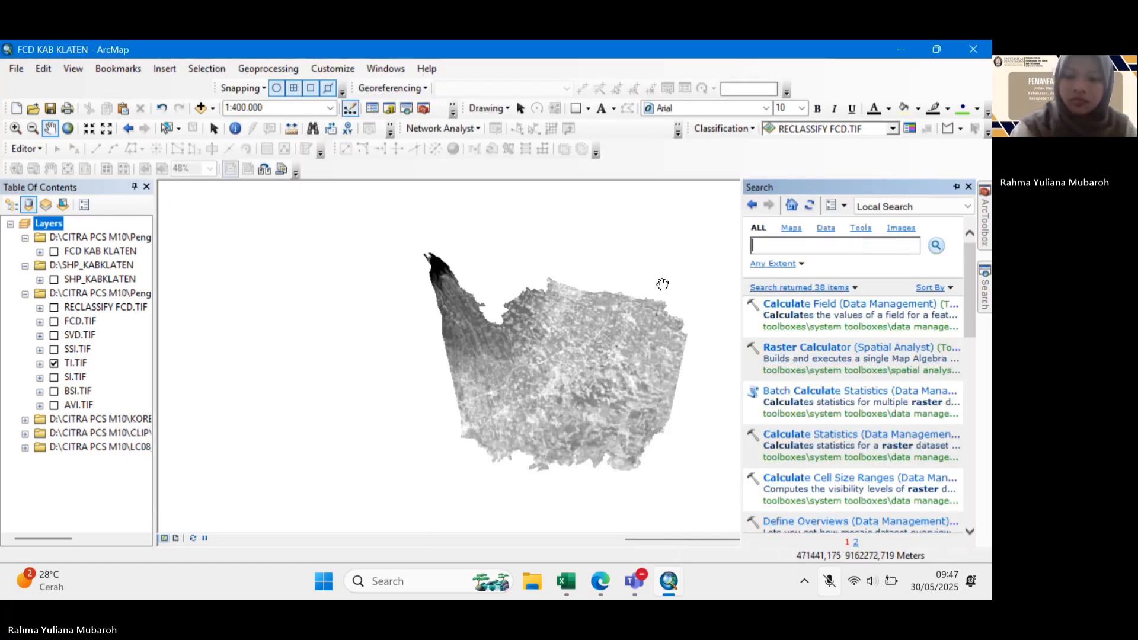
type("PRINCIPAL")
key("Return")
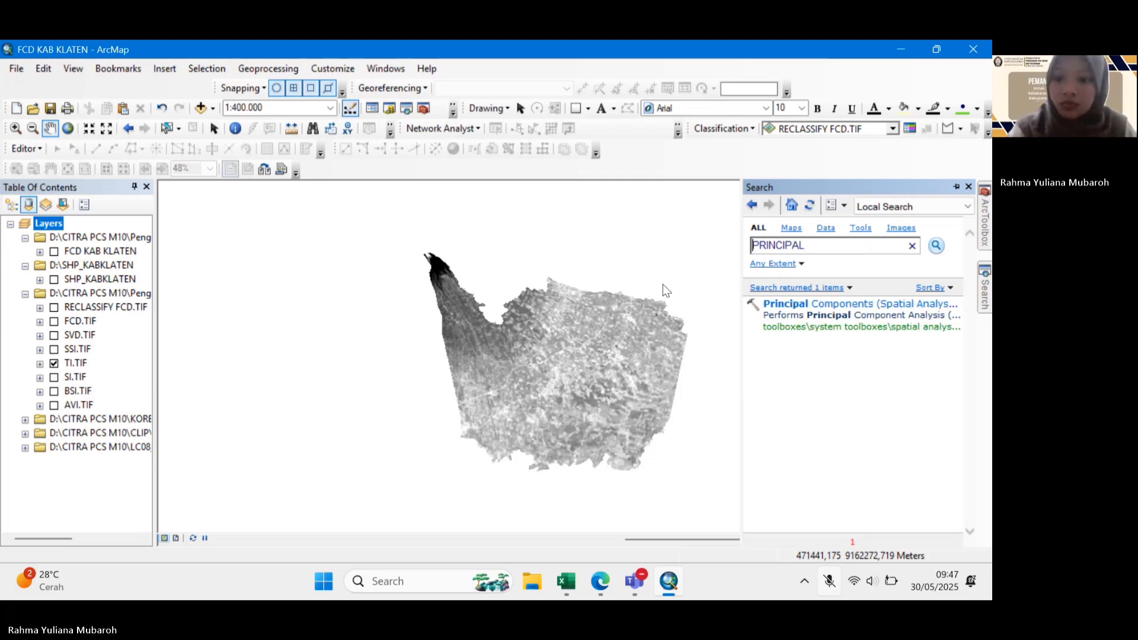
left_click(777, 303)
Try setting up Principal Components with SI.TIF and TI.TIF as input bands and SSI as output, without running it.
left_click(755, 114)
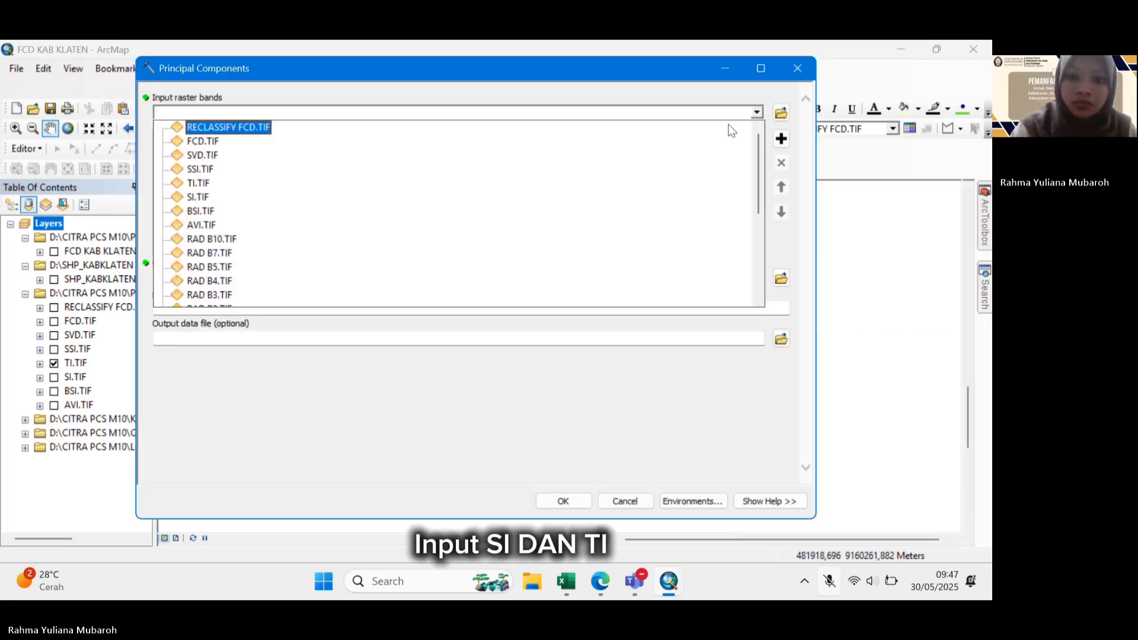
left_click(204, 193)
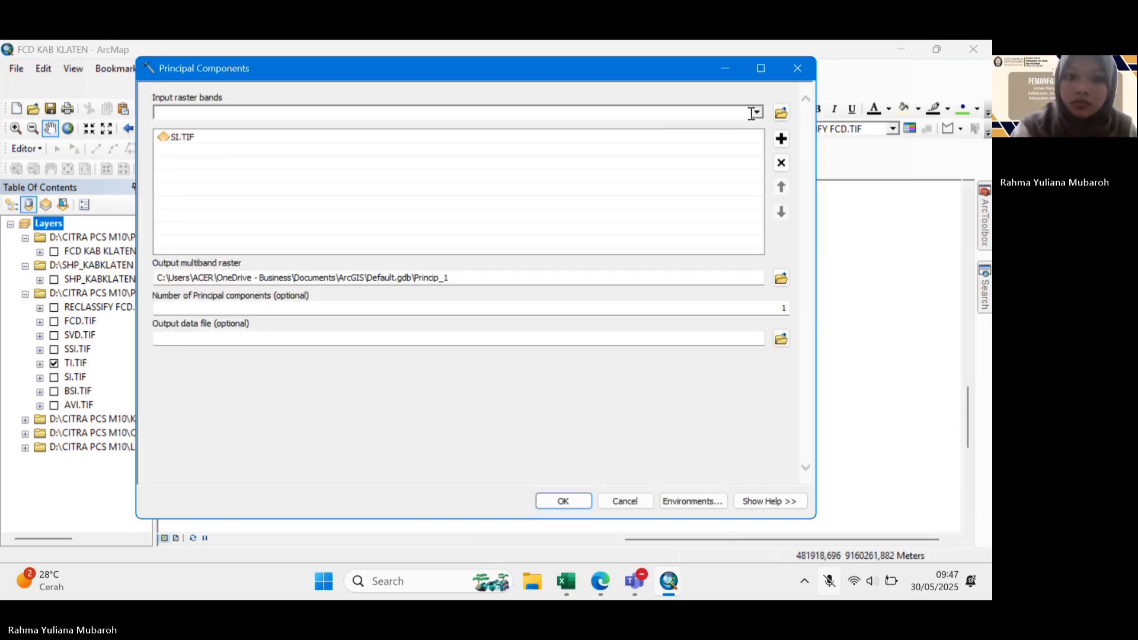
left_click(756, 112)
left_click(198, 184)
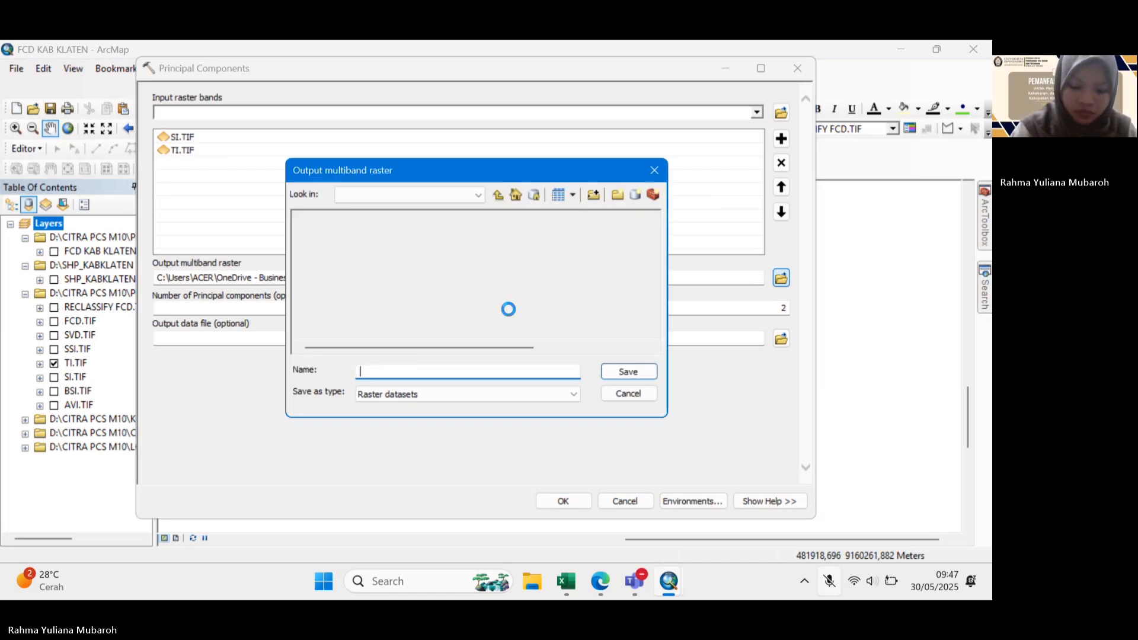
type("SSI")
left_click(628, 372)
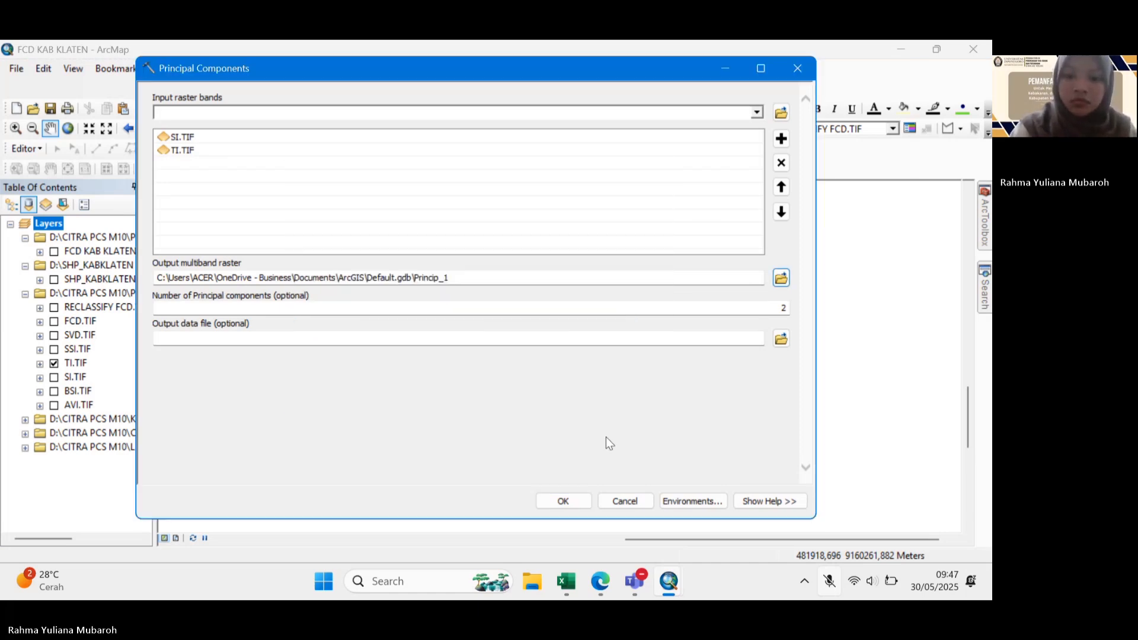
left_click(609, 501)
Display only the SSI.TIF layer in place of TI.TIF.
left_click(54, 350)
left_click(55, 362)
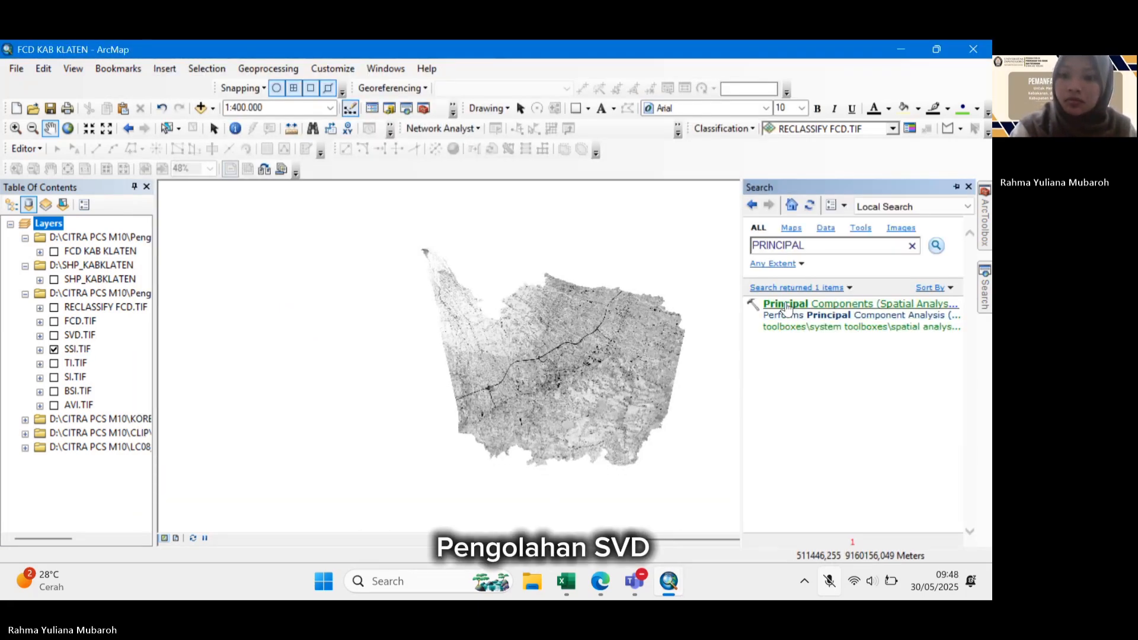
Try setting up Principal Components with AVI.TIF and BSI.TIF as input bands and SVD as the output raster.
left_click(887, 303)
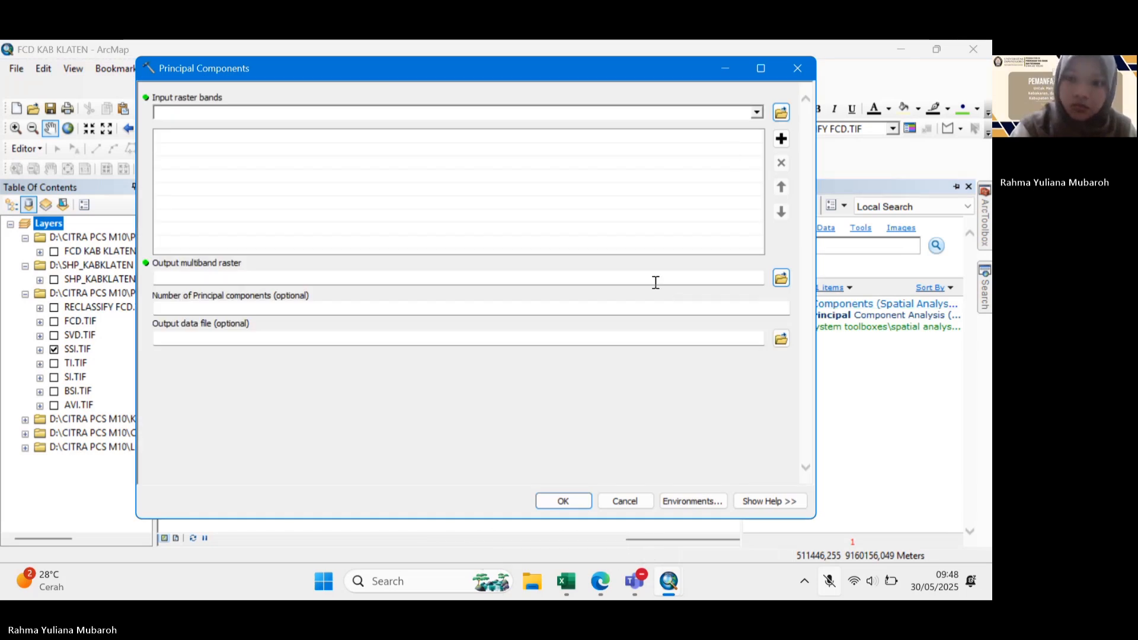
left_click(757, 112)
left_click(195, 225)
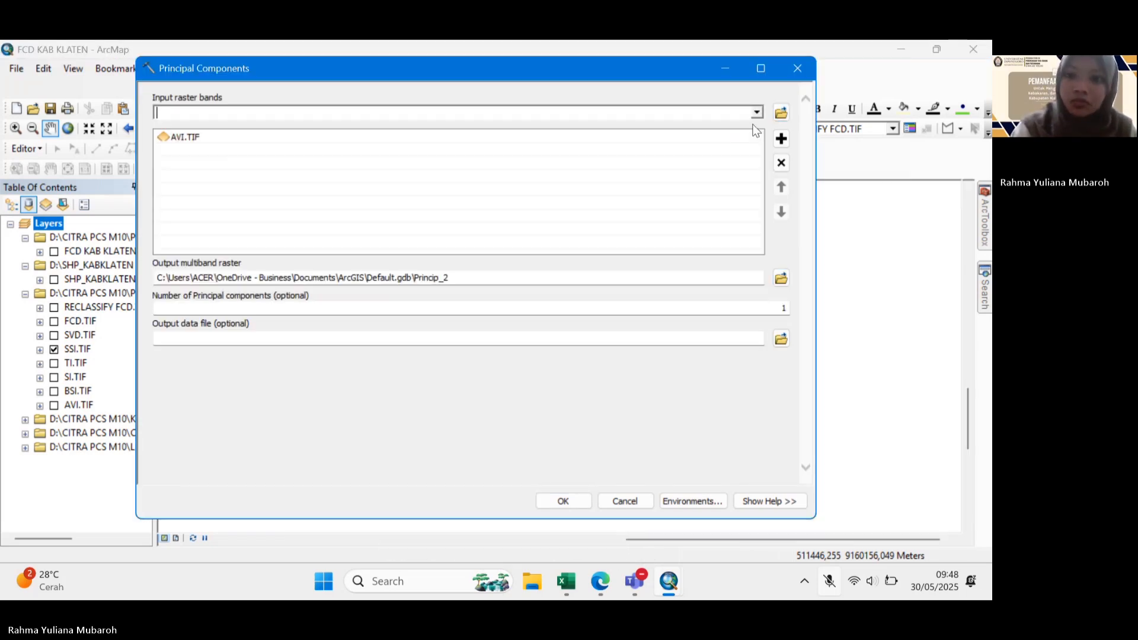
left_click(756, 112)
left_click(200, 211)
left_click(780, 276)
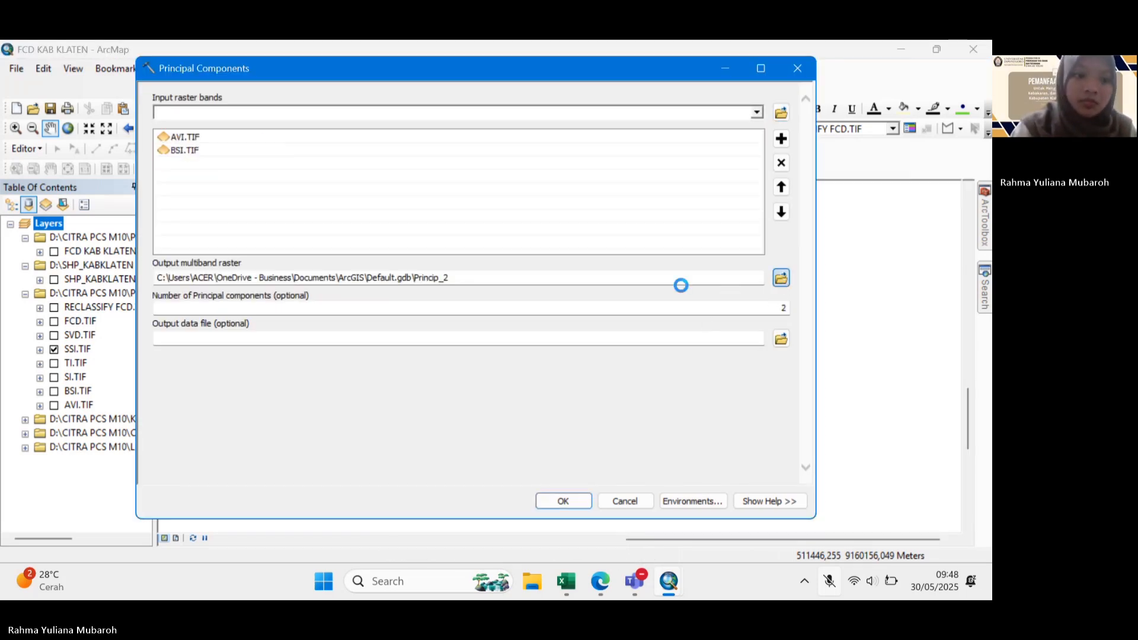
type("SV")
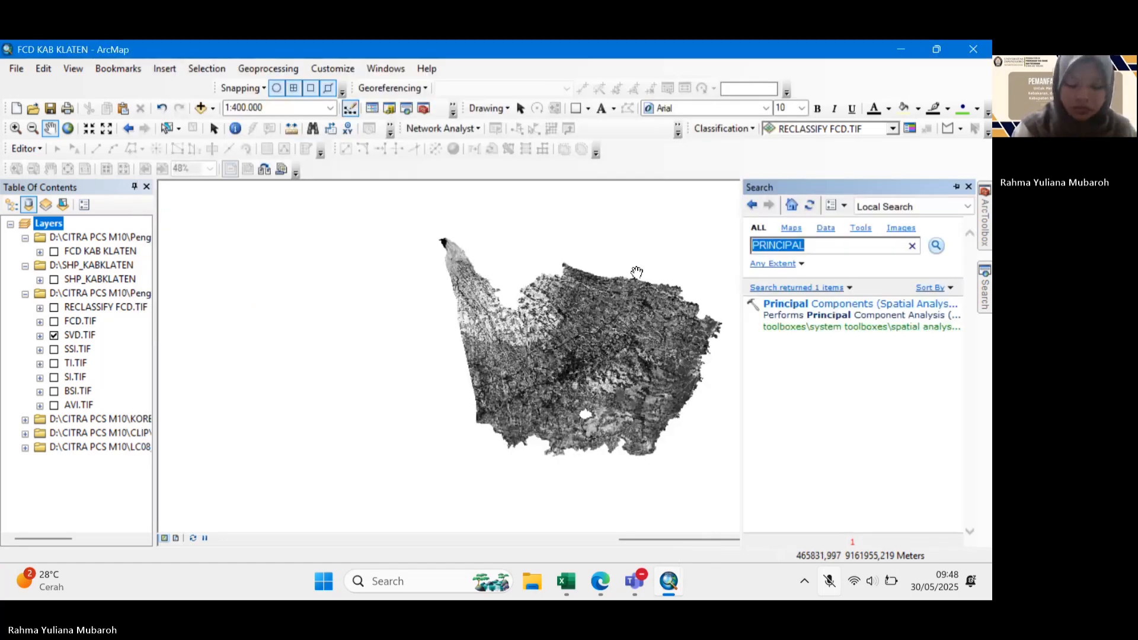
Search the tools for RASTER CALCULATOR and open the Spatial Analyst Raster Calculator.
type("RASTER ")
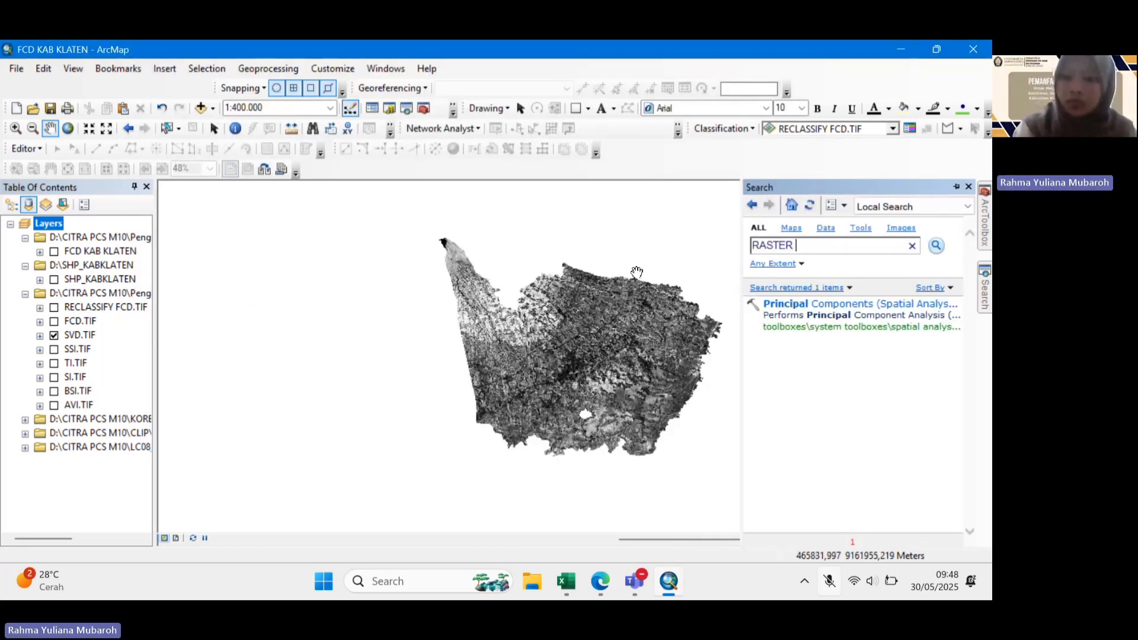
type("CALCULATOR")
key("Return")
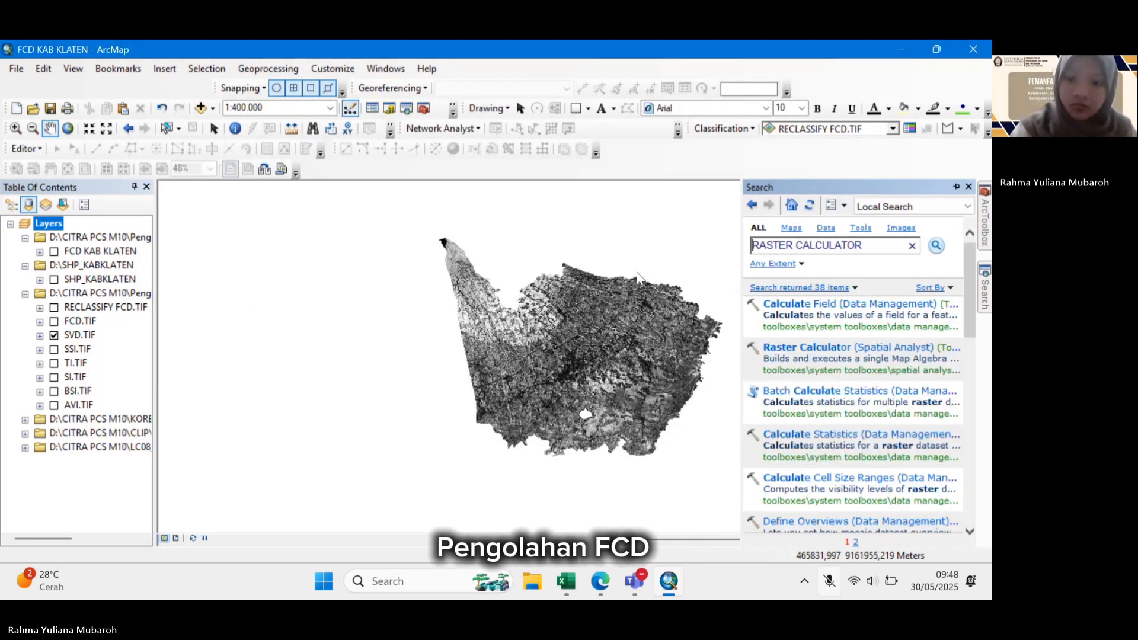
scroll(829, 409, "down", 5)
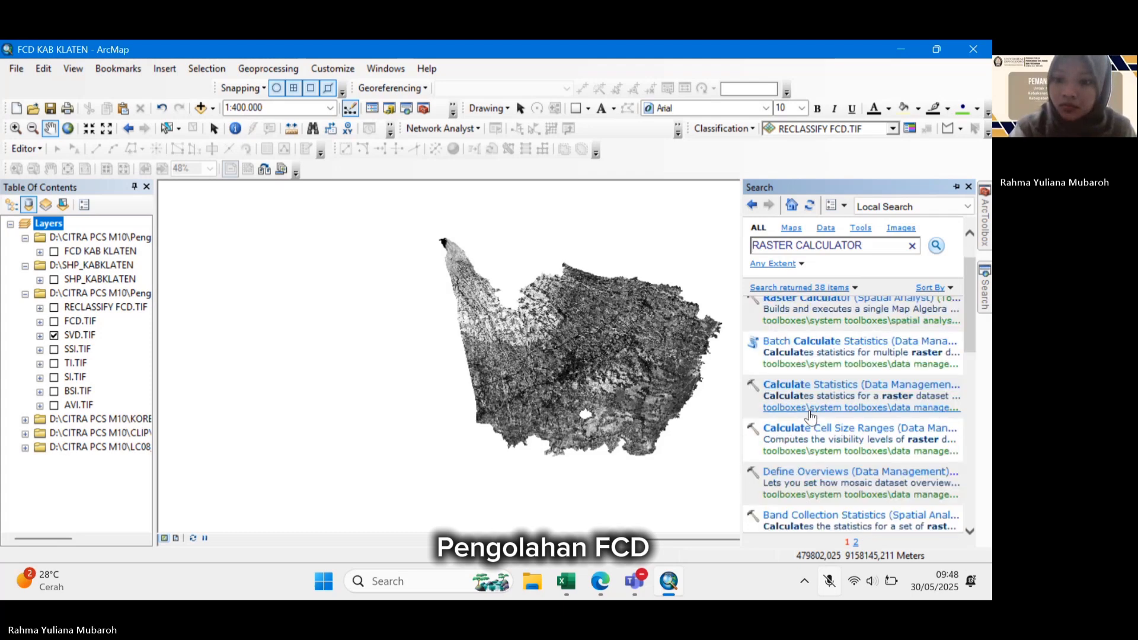
scroll(856, 406, "up", 4)
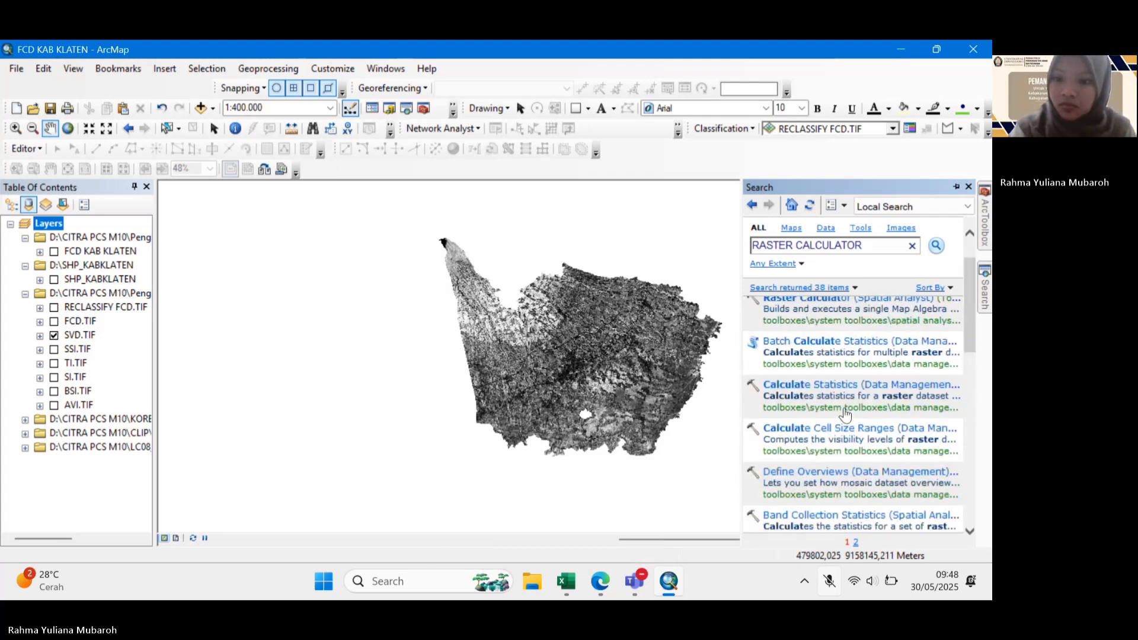
left_click(818, 348)
Try setting up the FCD expression SquareRoot("SVD.TIF" * "SSI.TIF" + 1) in Raster Calculator with output FCD, without running it.
scroll(726, 177, "down", 6)
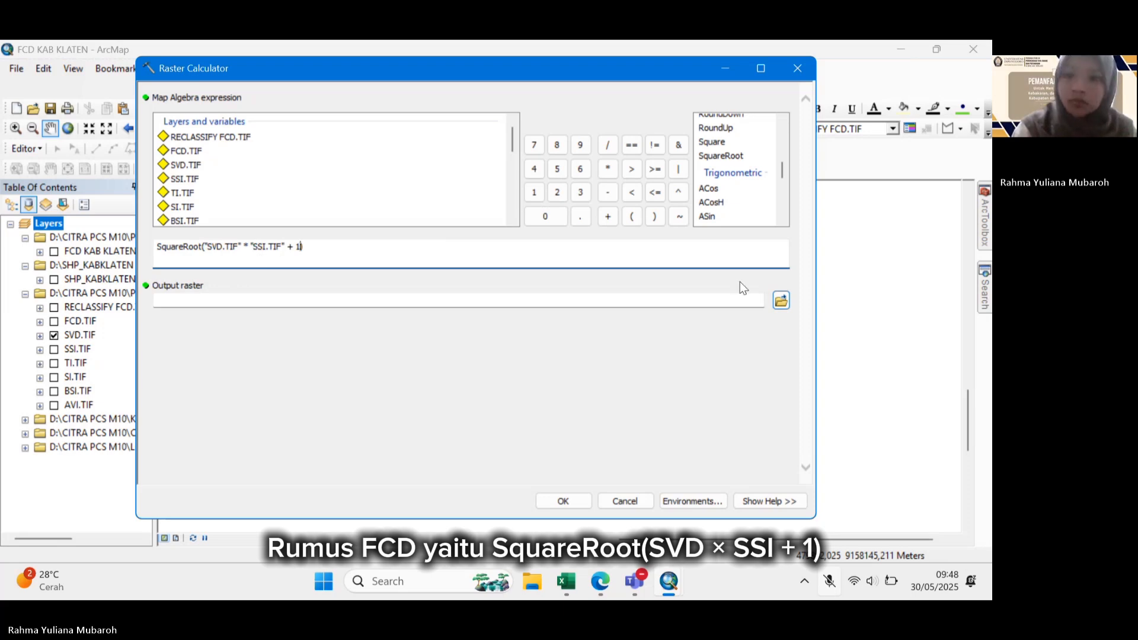
left_click(781, 300)
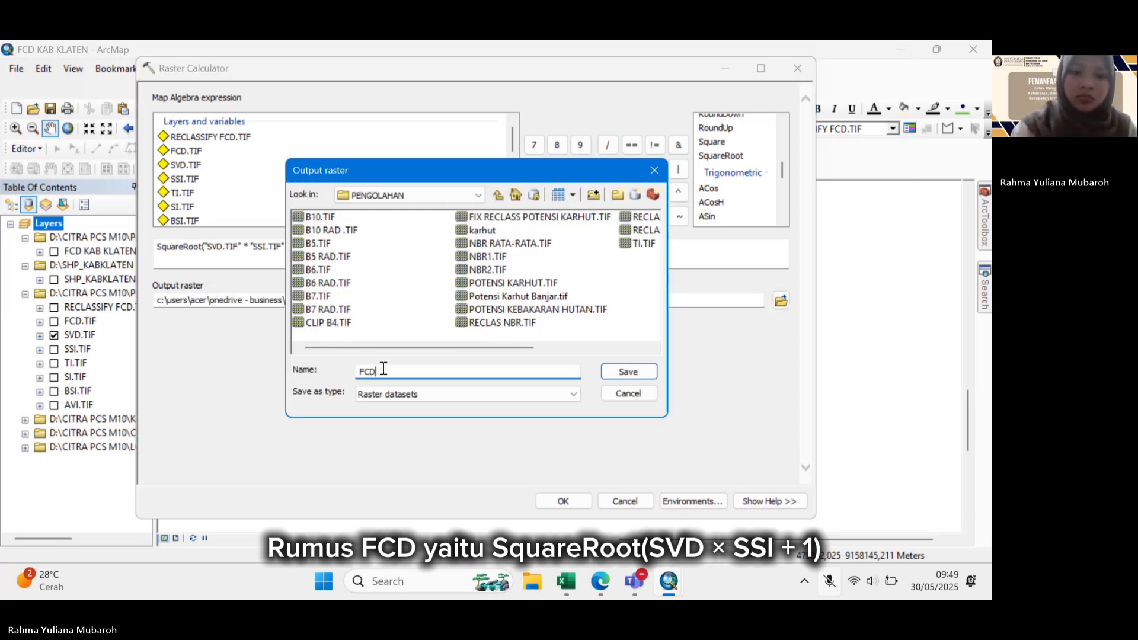
type("FCD")
left_click(616, 372)
left_click(562, 501)
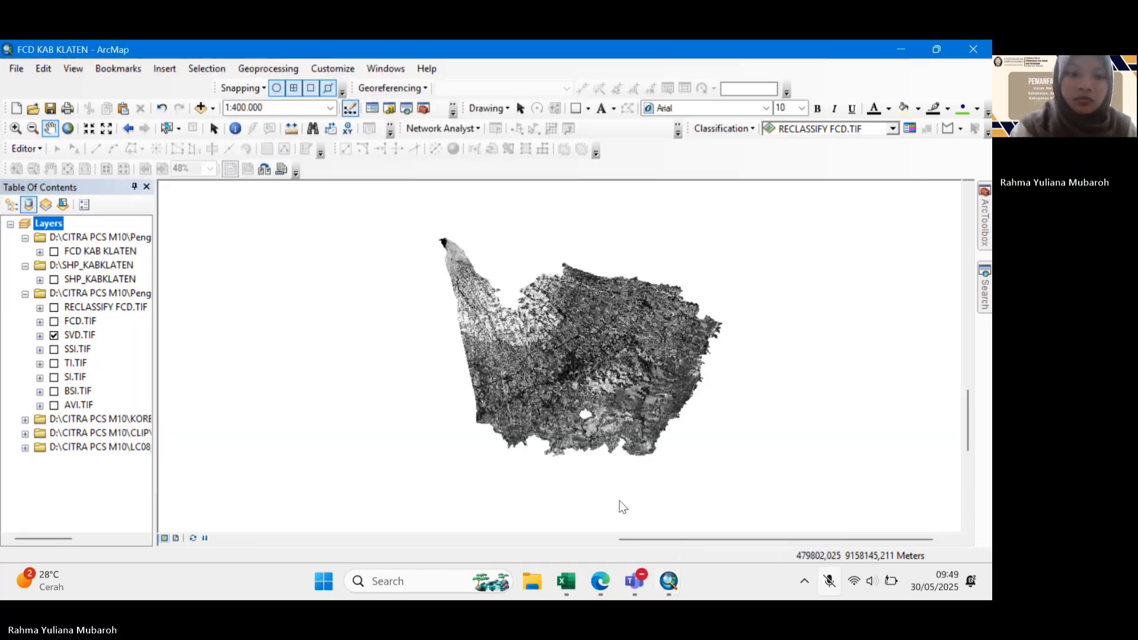
Display only the FCD.TIF layer in place of SVD.TIF.
left_click(54, 320)
left_click_drag(659, 336, 663, 342)
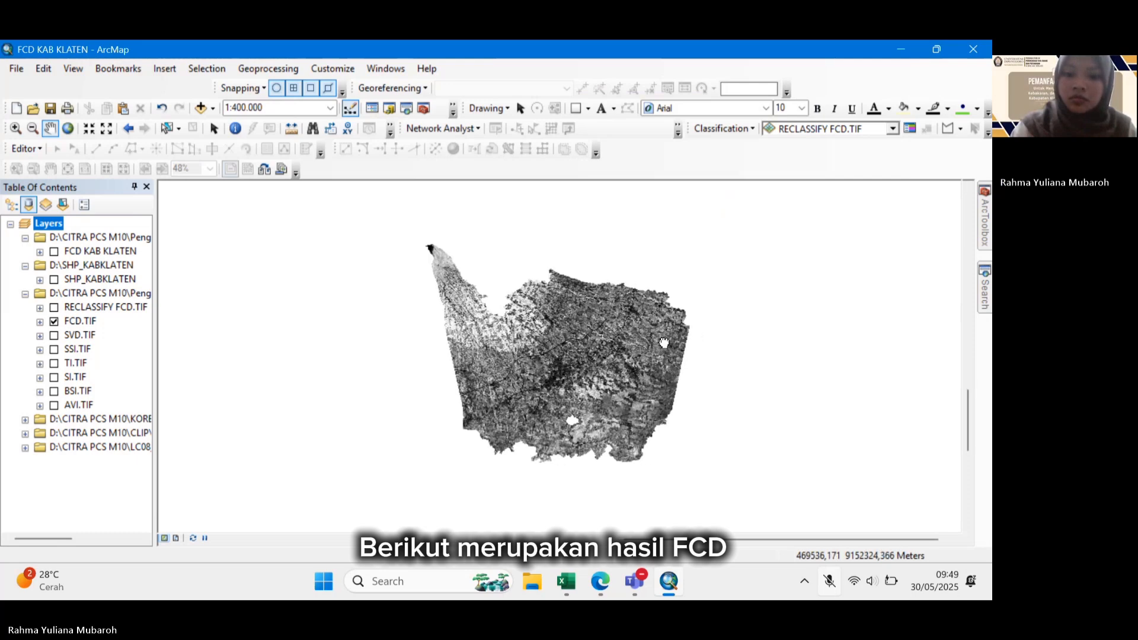
Search the tools for RECLASSIFY and open the Reclassify tool.
left_click(985, 290)
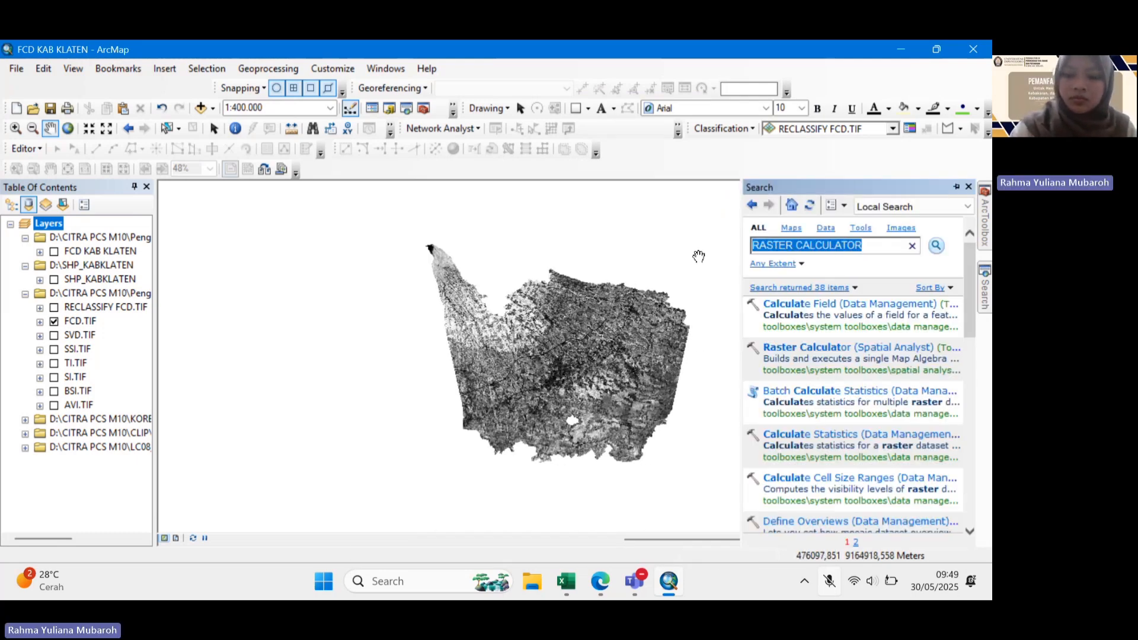
type("RECLASSICFY")
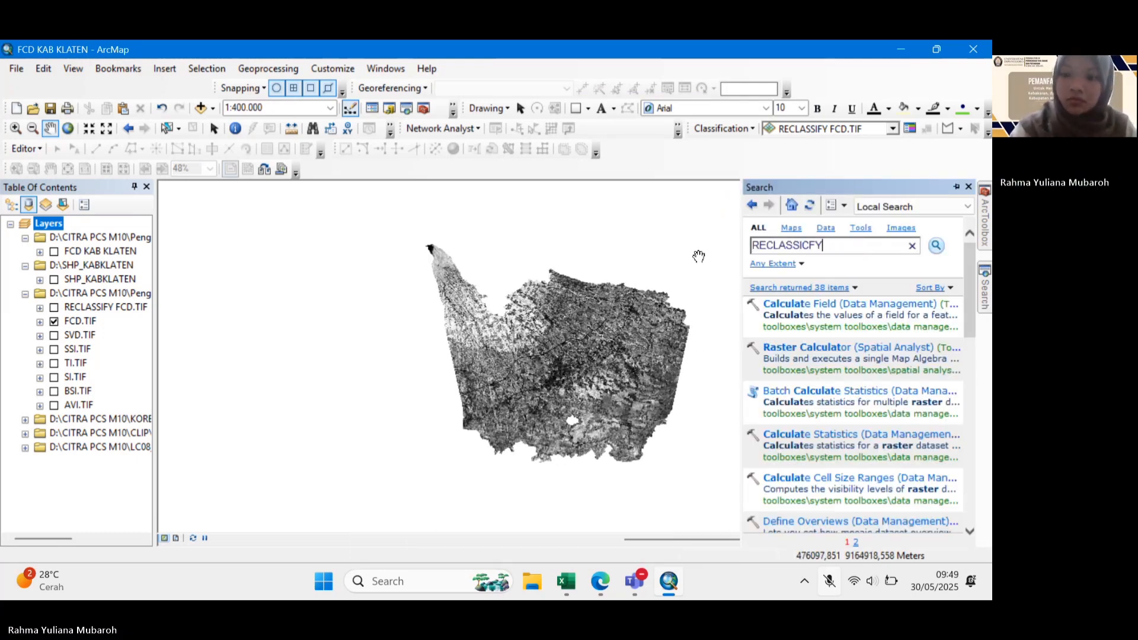
key("Return")
key("BackSpace")
key("BackSpace")
key("BackSpace")
key("BackSpace")
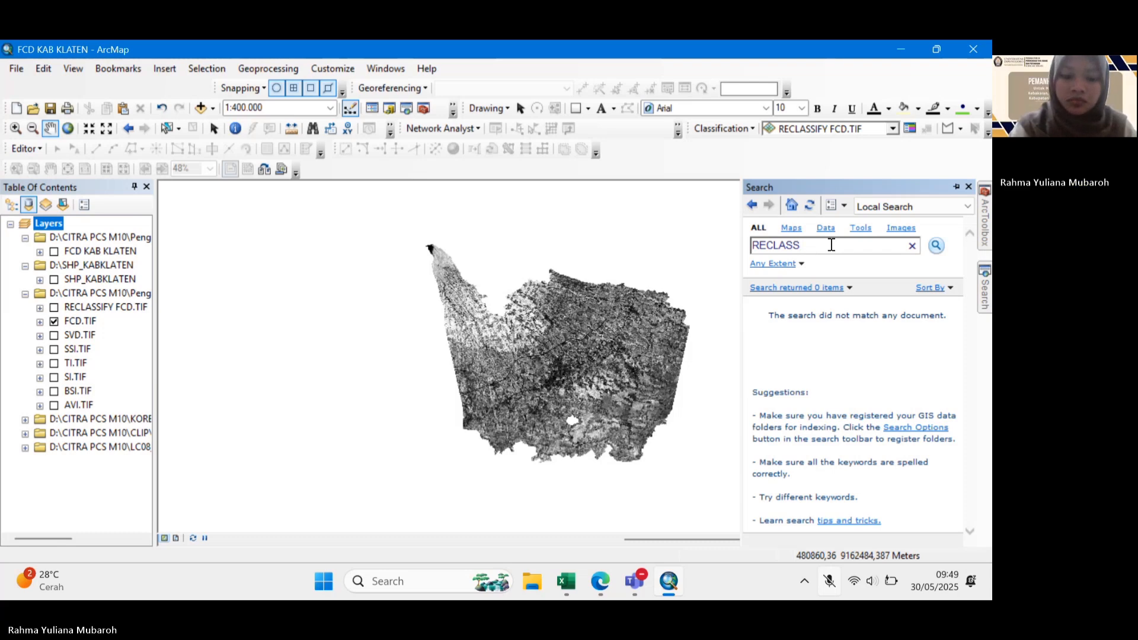
type("IFY")
key("Return")
left_click(825, 308)
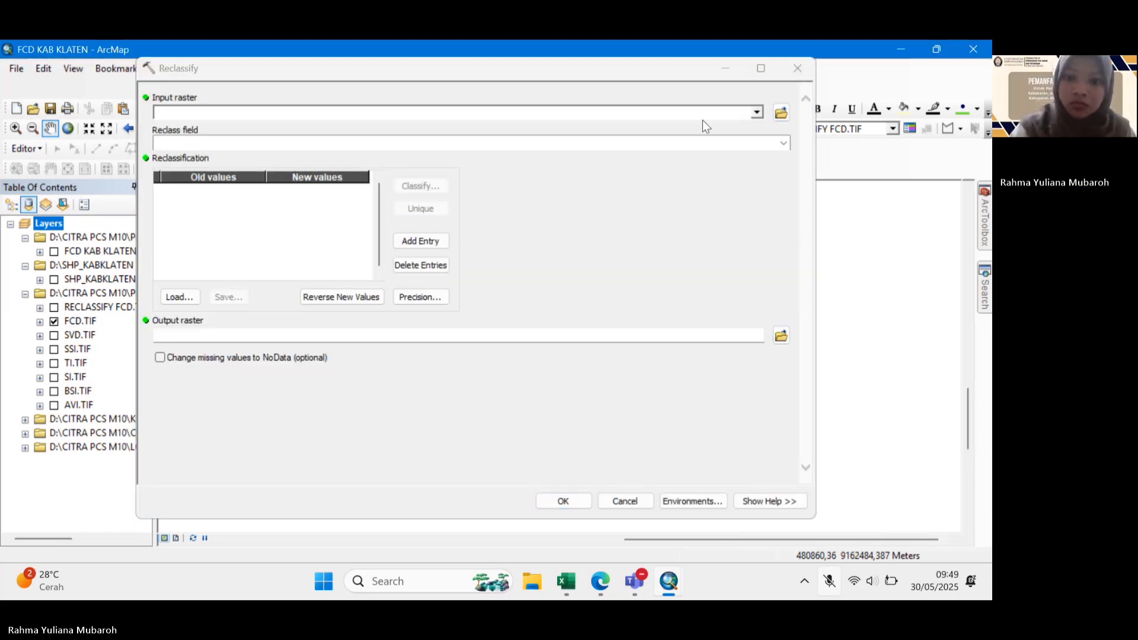
Choose FCD.TIF as the Reclassify input and classify it into 5 classes using Natural Breaks (Jenks).
left_click(757, 112)
left_click(178, 140)
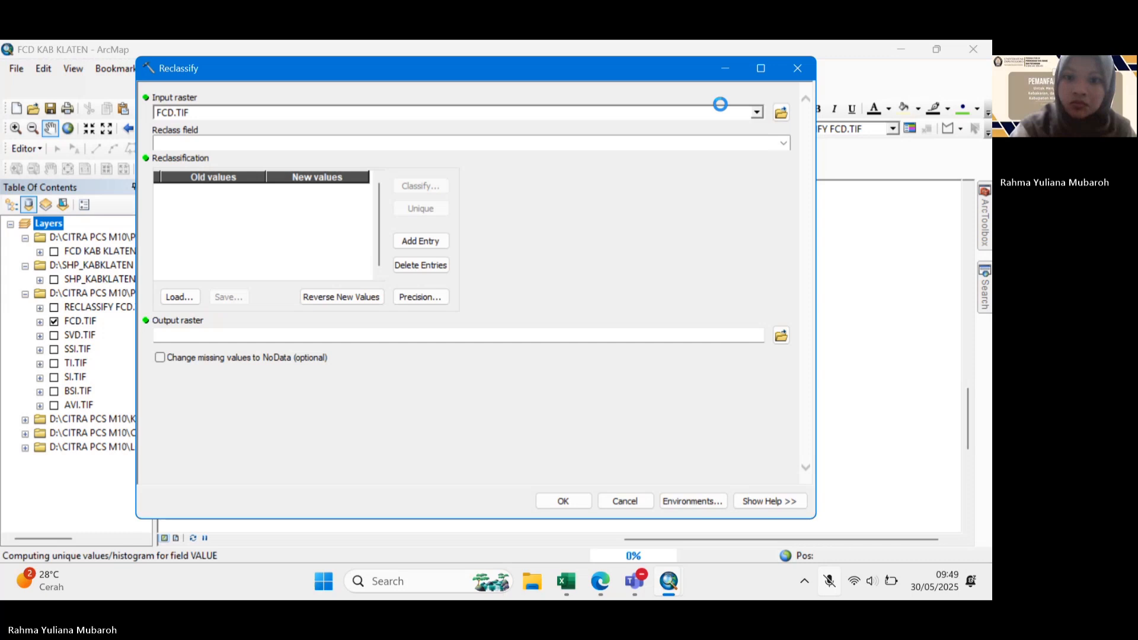
left_click(413, 185)
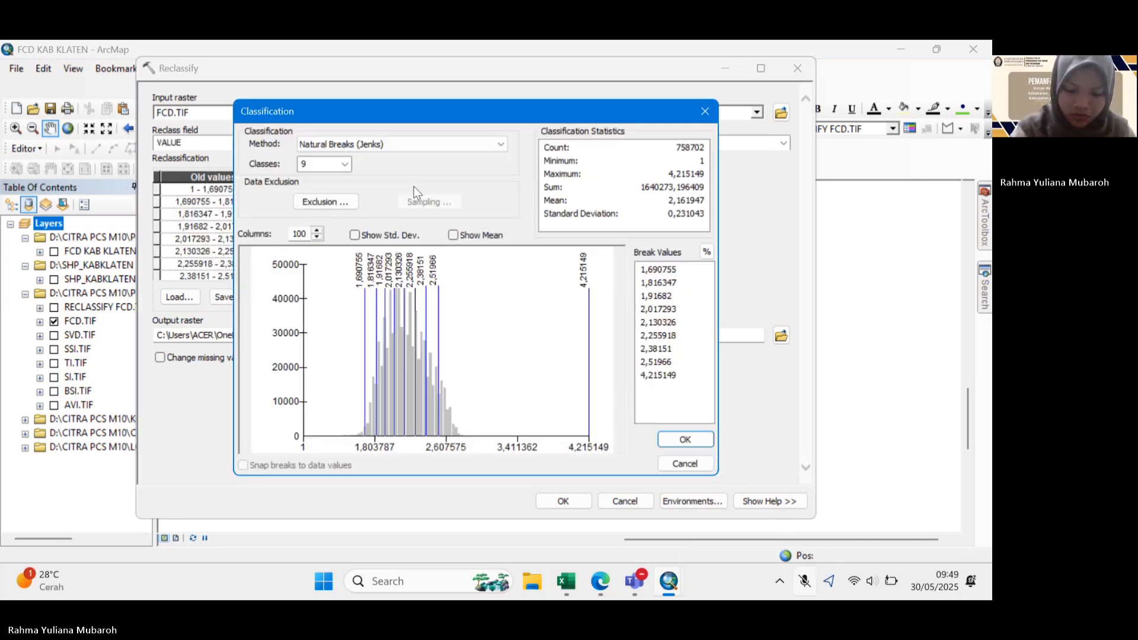
left_click(343, 164)
left_click(323, 194)
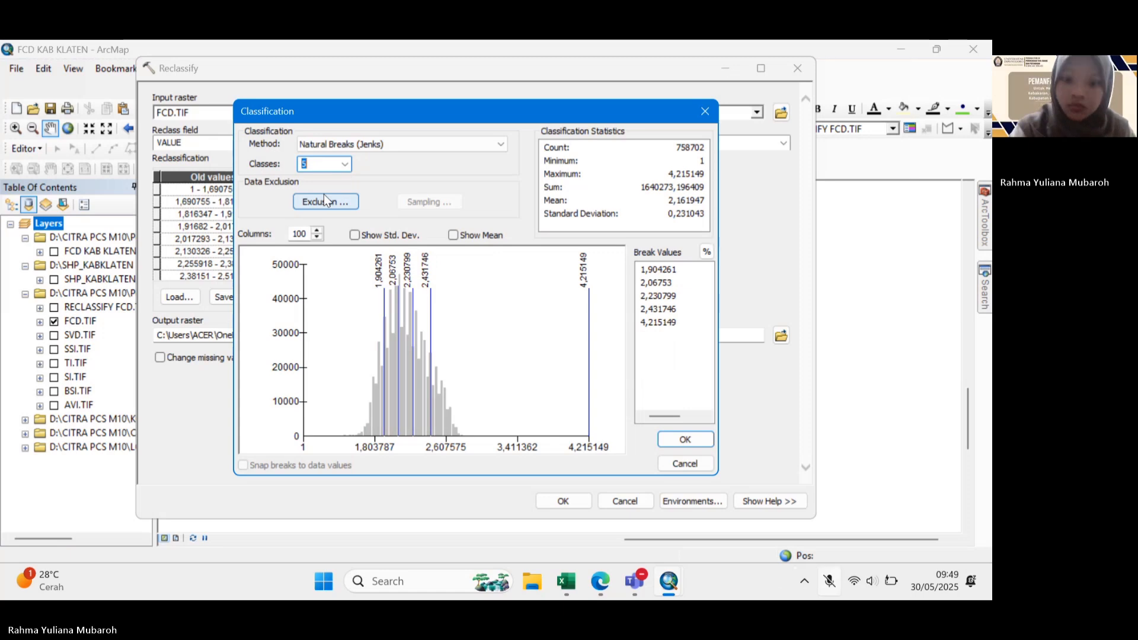
left_click(699, 441)
Name the reclassified output raster FCD in the PENGOLAHAN folder.
left_click(780, 336)
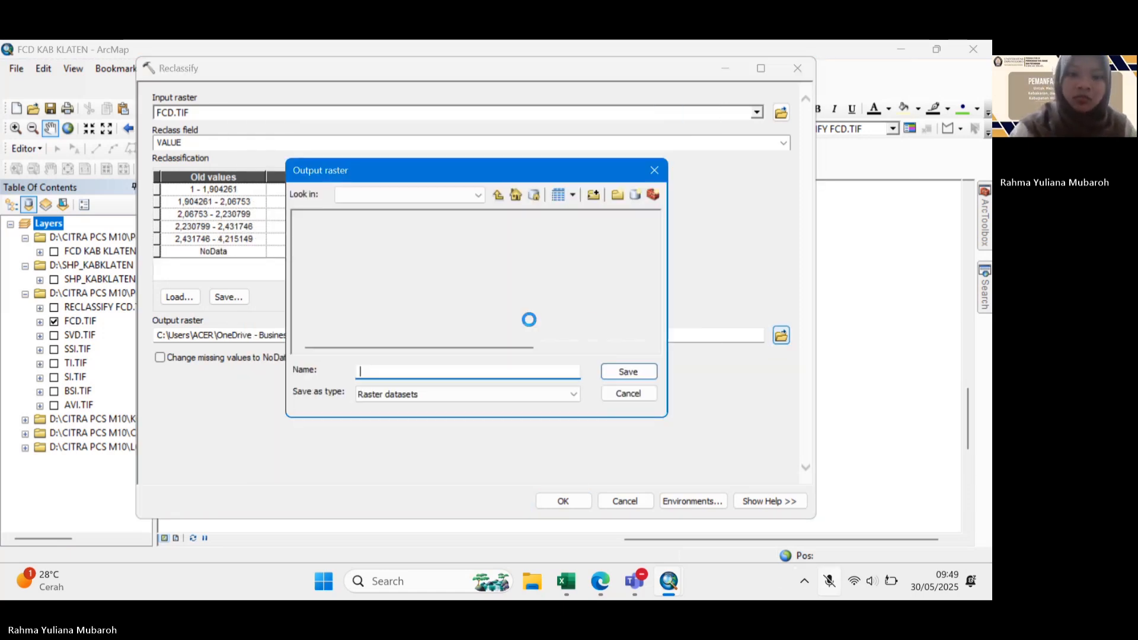
type("FCD")
left_click(607, 373)
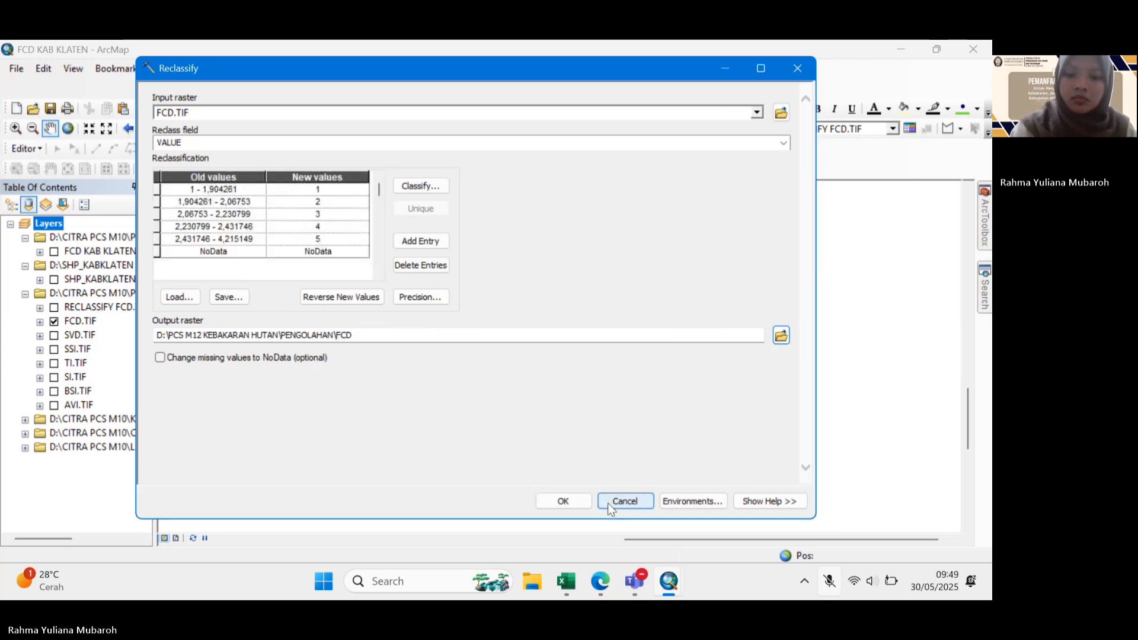
Close the Reclassify tool, display only the RECLASSIFY FCD.TIF layer in place of FCD.TIF, and check its class legend.
left_click(606, 502)
left_click(54, 307)
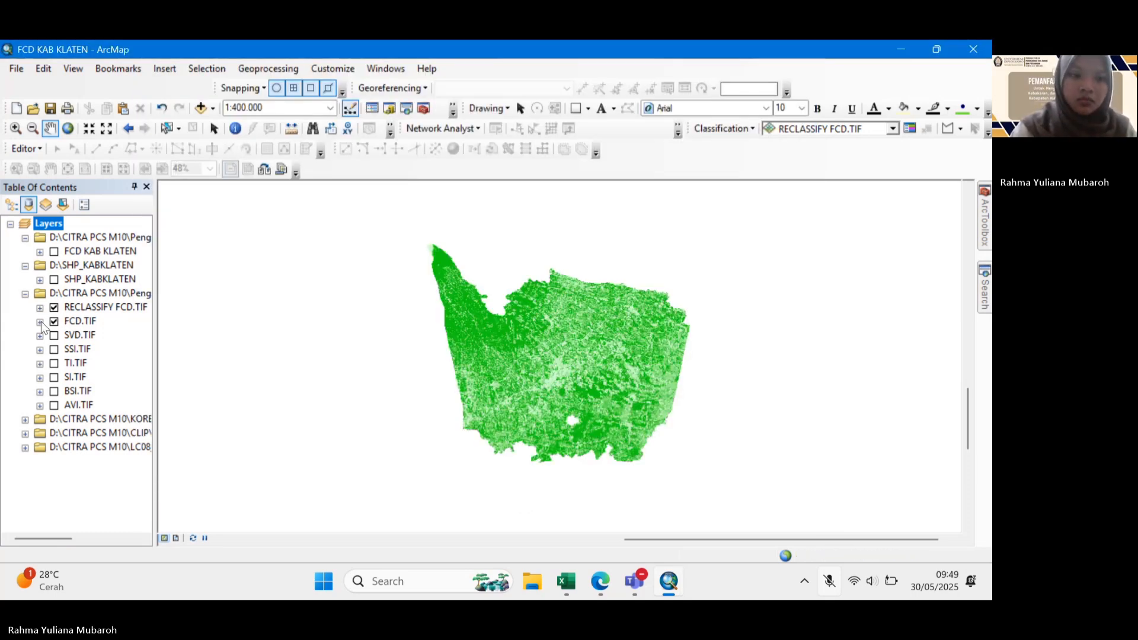
left_click(54, 321)
left_click(40, 307)
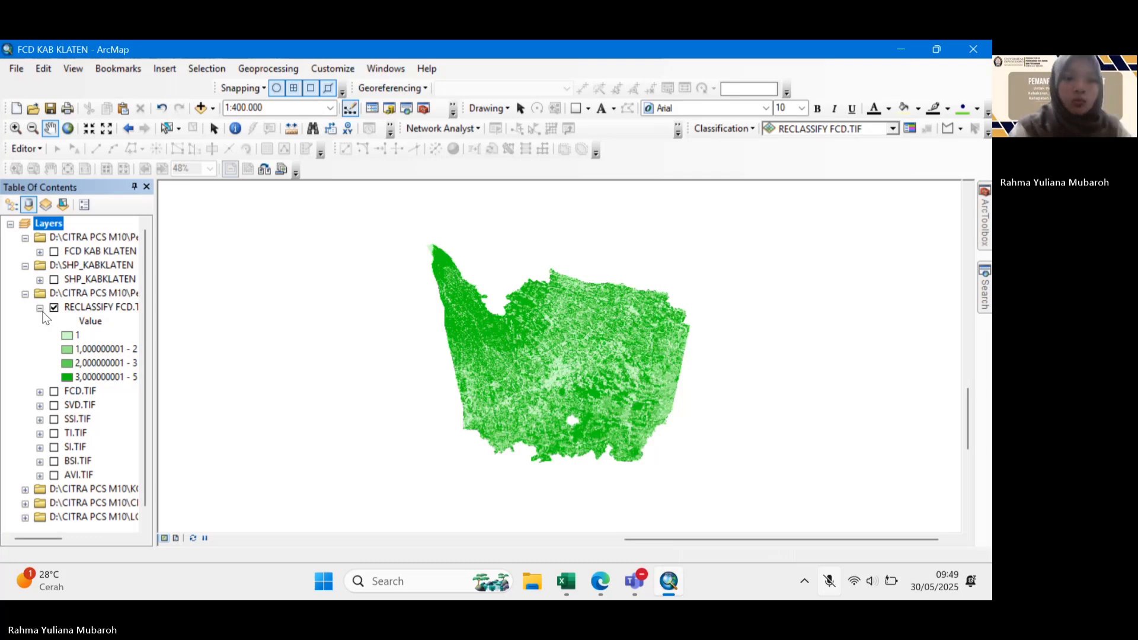
left_click(40, 308)
Display only the FCD KAB KLATEN layer in place of RECLASSIFY FCD.TIF.
left_click(54, 307)
left_click(54, 251)
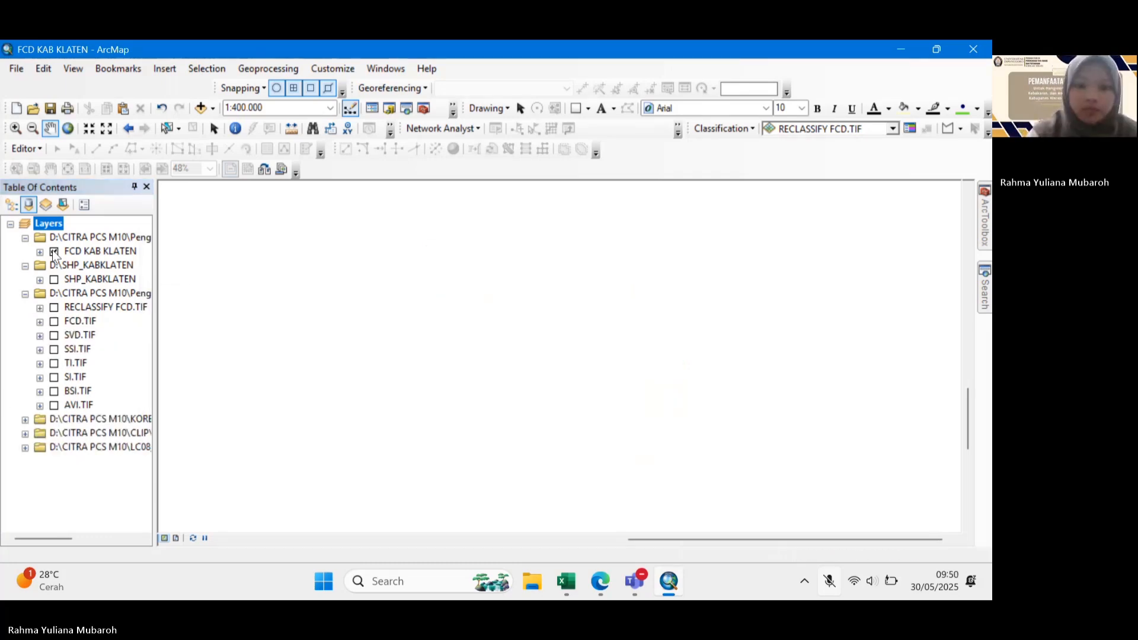
left_click_drag(554, 397, 550, 376)
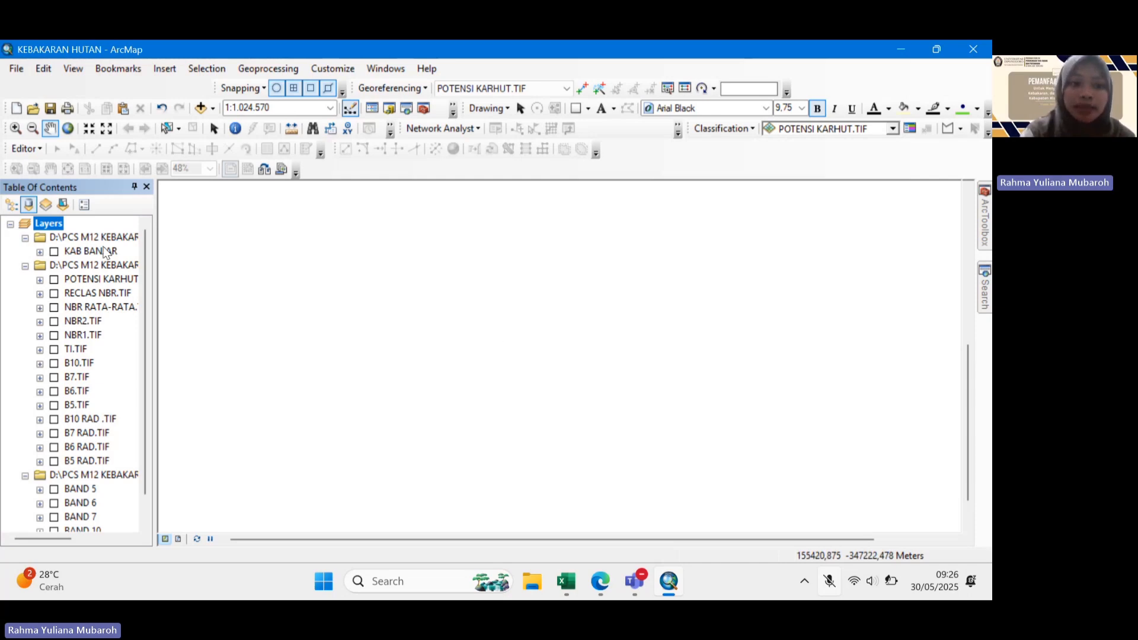
right_click(44, 228)
left_click(95, 218)
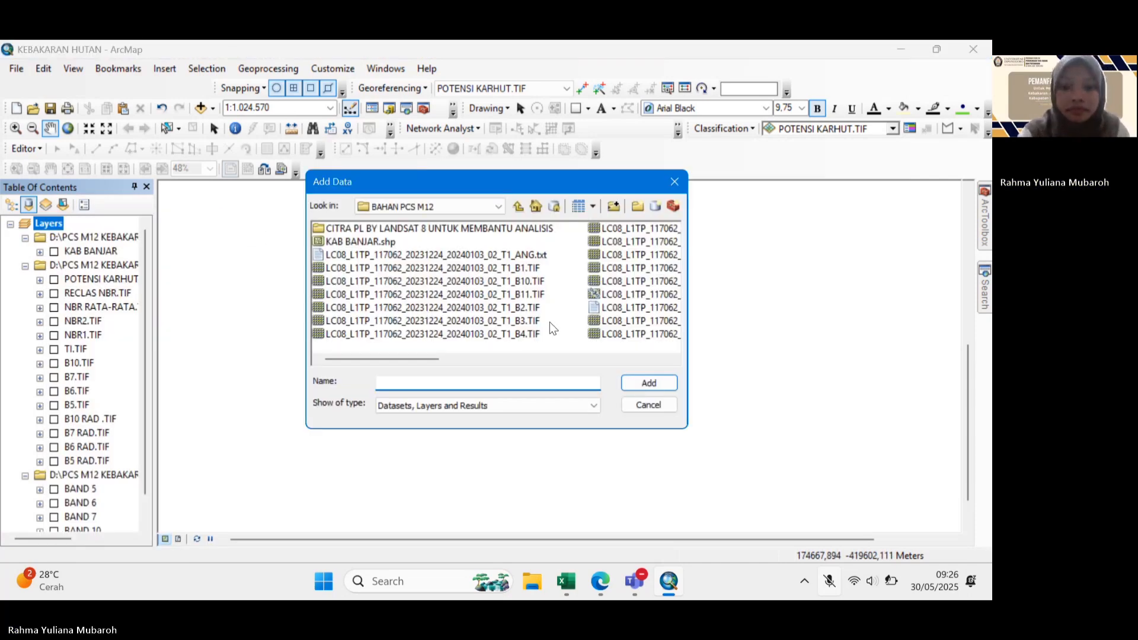
scroll(545, 296, "down", 2)
left_click(528, 230)
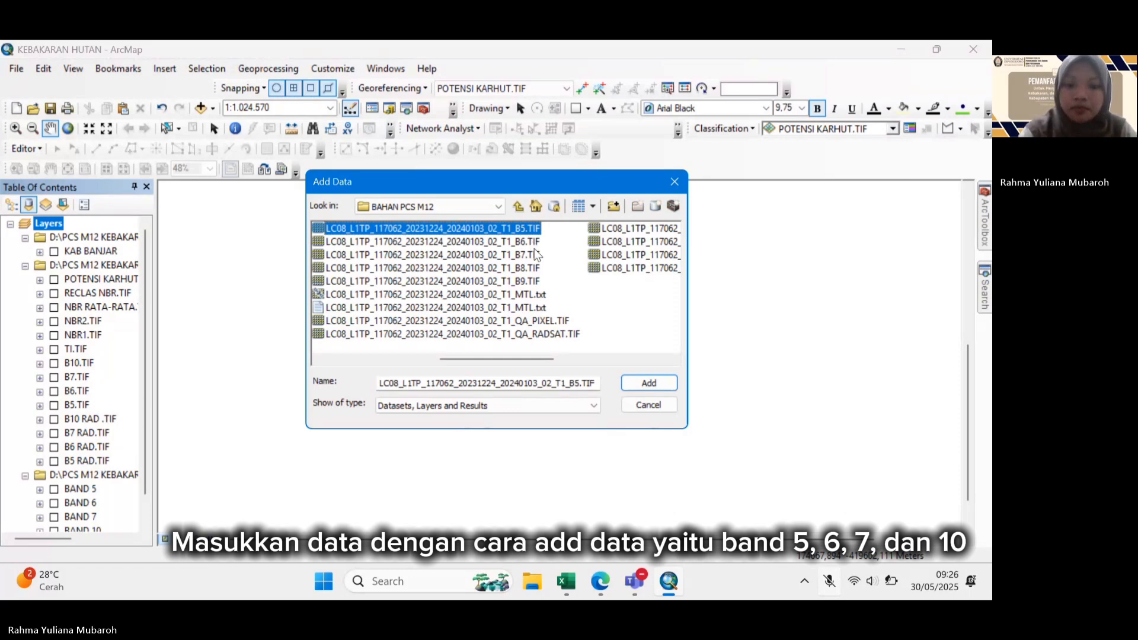
left_click(527, 243, "ctrl")
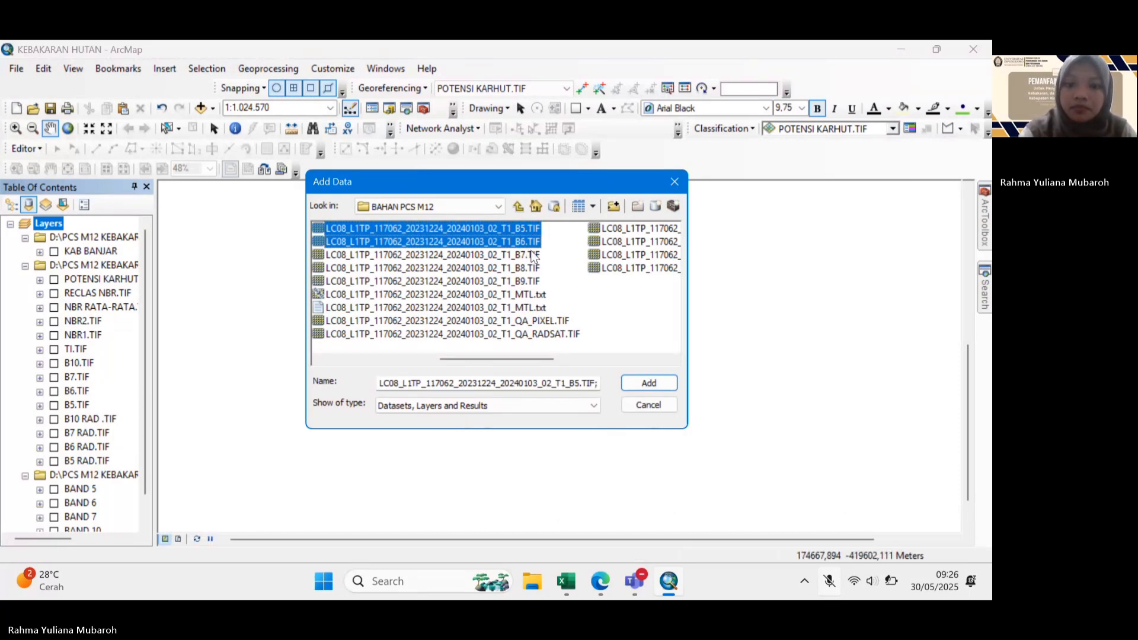
scroll(533, 256, "up", 2)
left_click(648, 405)
Display the original BAND 5, BAND 6, BAND 7 and BAND 10 layers on the map.
scroll(53, 468, "down", 2)
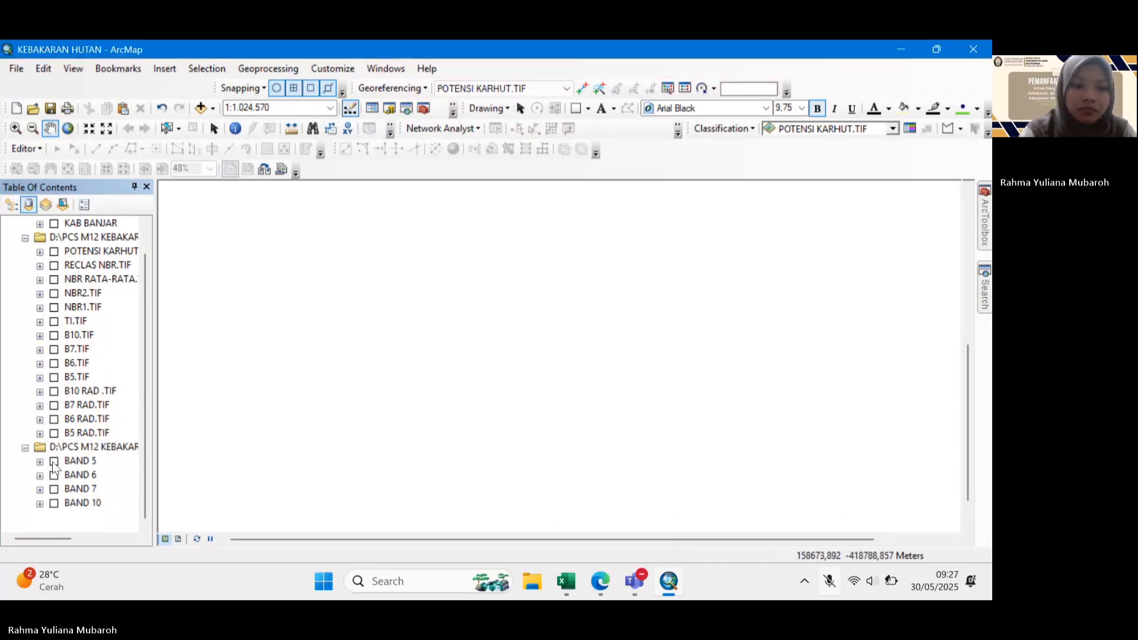
left_click(54, 461)
left_click(54, 474)
left_click(54, 489)
left_click(54, 503)
scroll(591, 372, "up", 1)
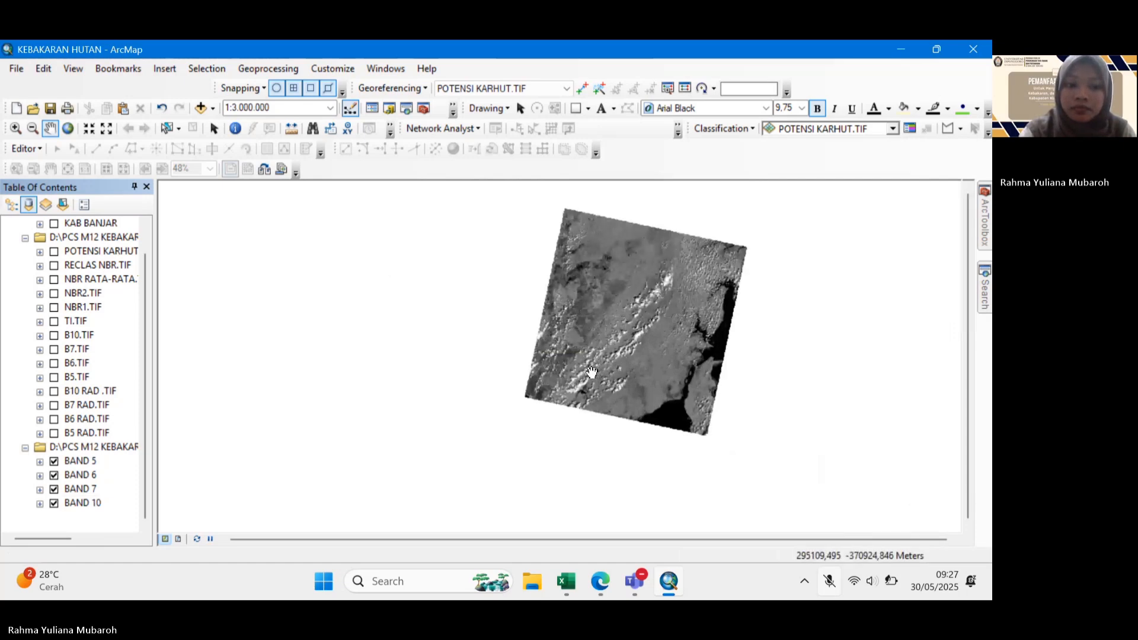
left_click_drag(655, 327, 578, 358)
scroll(582, 358, "down", 1)
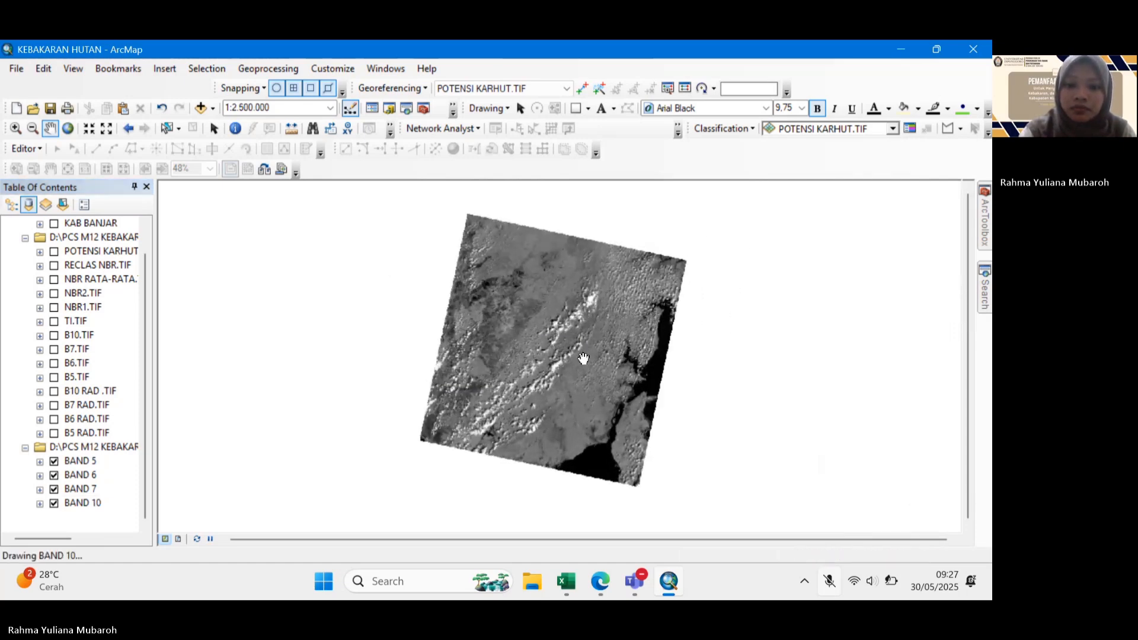
Search the tools for RASTER CALCULATOR, open it and enter the expression 0.00002 * "BAND 5" - 0.1.
left_click(985, 287)
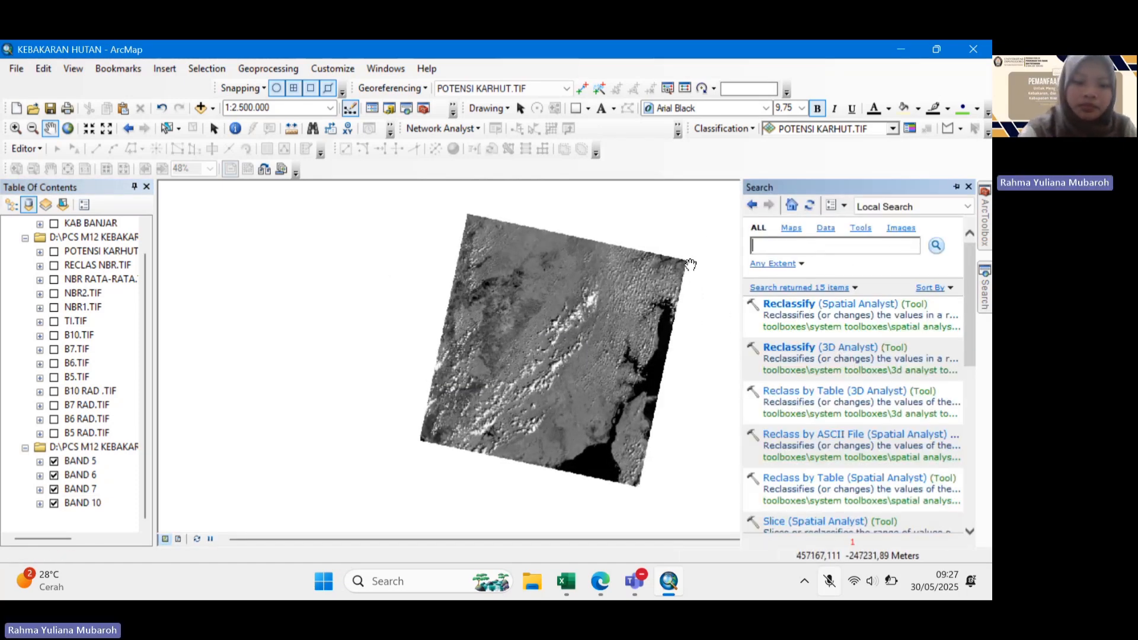
type("RASTER CALCULATOR")
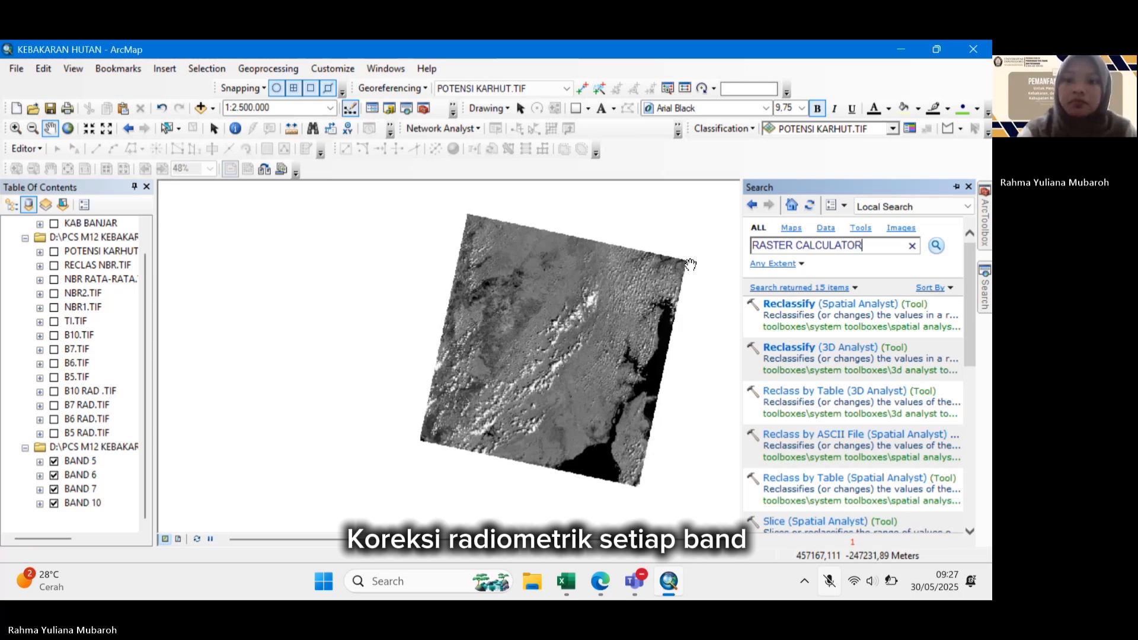
key("Return")
left_click(800, 349)
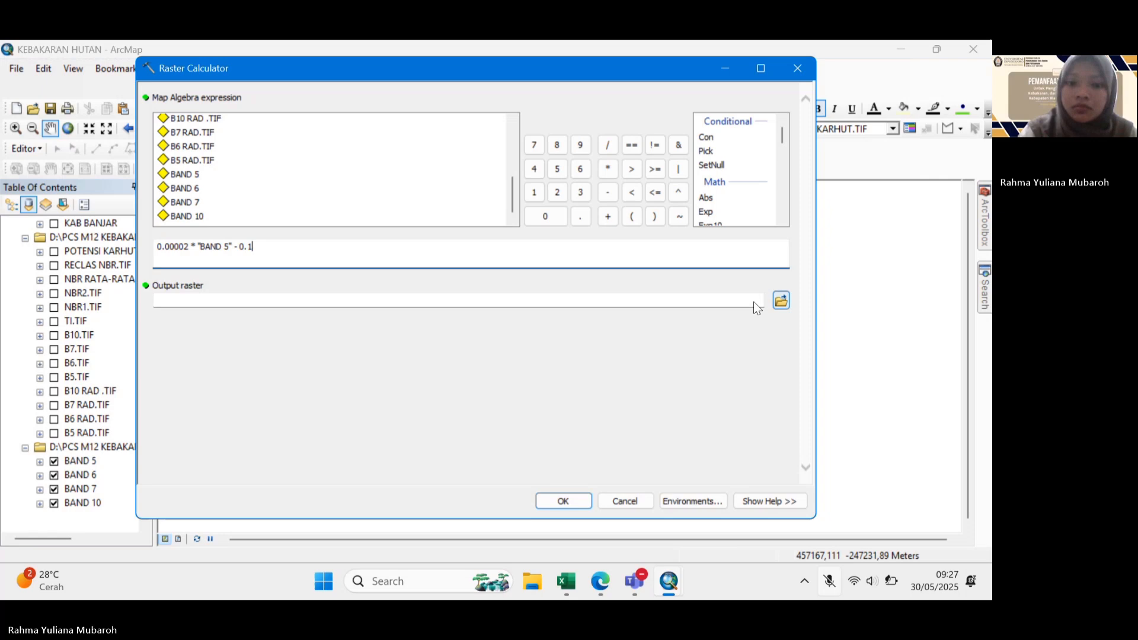
Name the output raster RAD BAND 5 in the PENGOLAHAN folder and run the calculation.
left_click(780, 300)
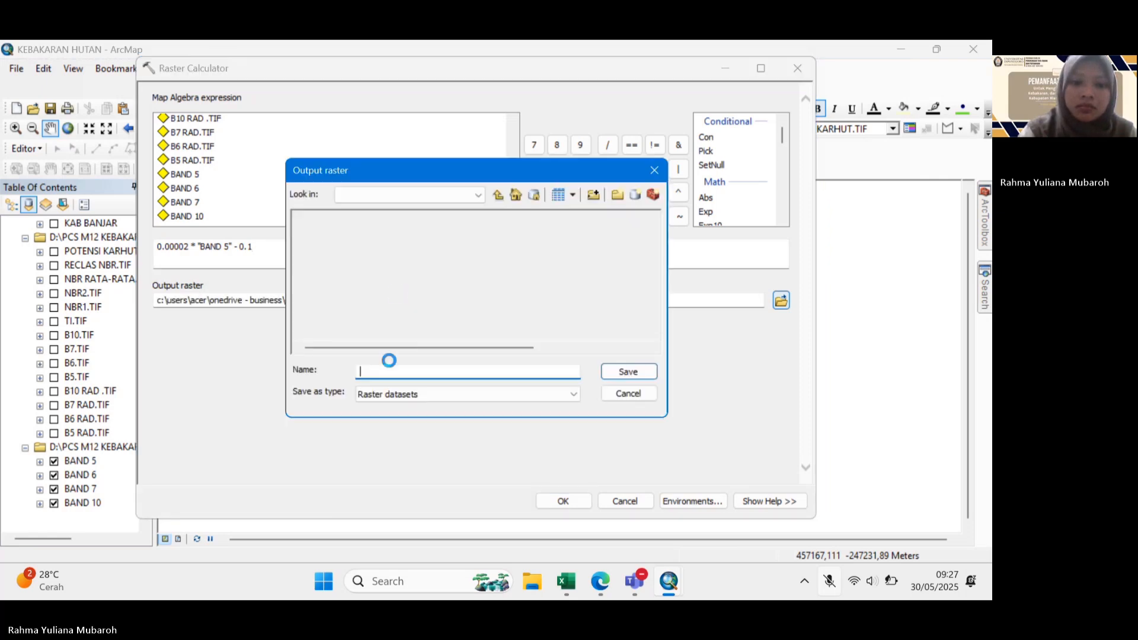
type("RAD BAN")
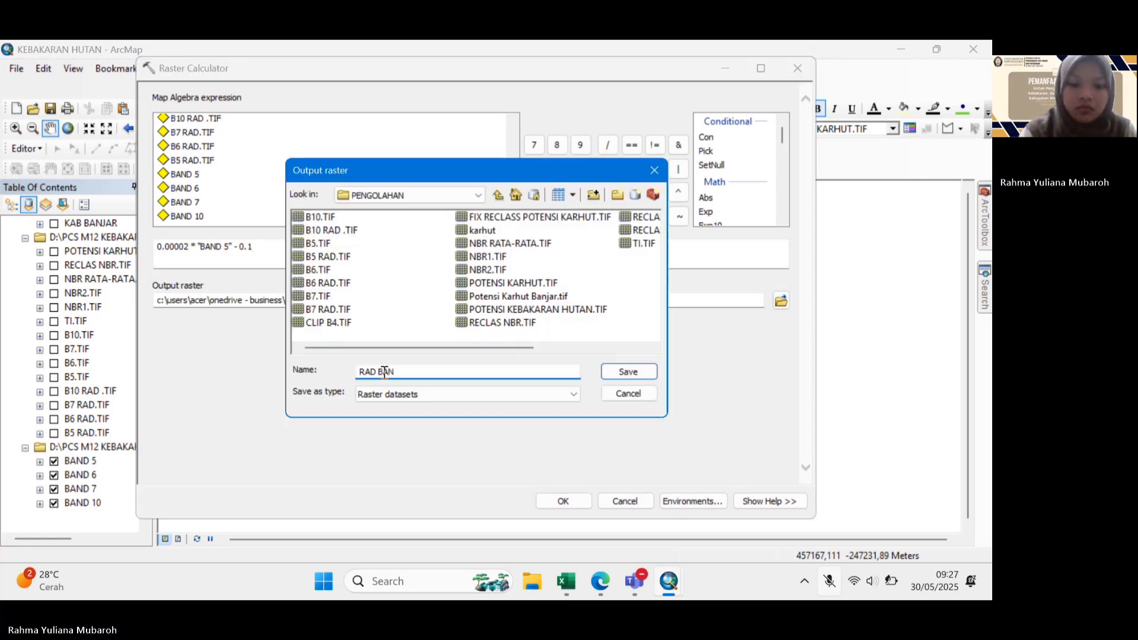
type("D 5")
left_click(613, 372)
left_click(564, 501)
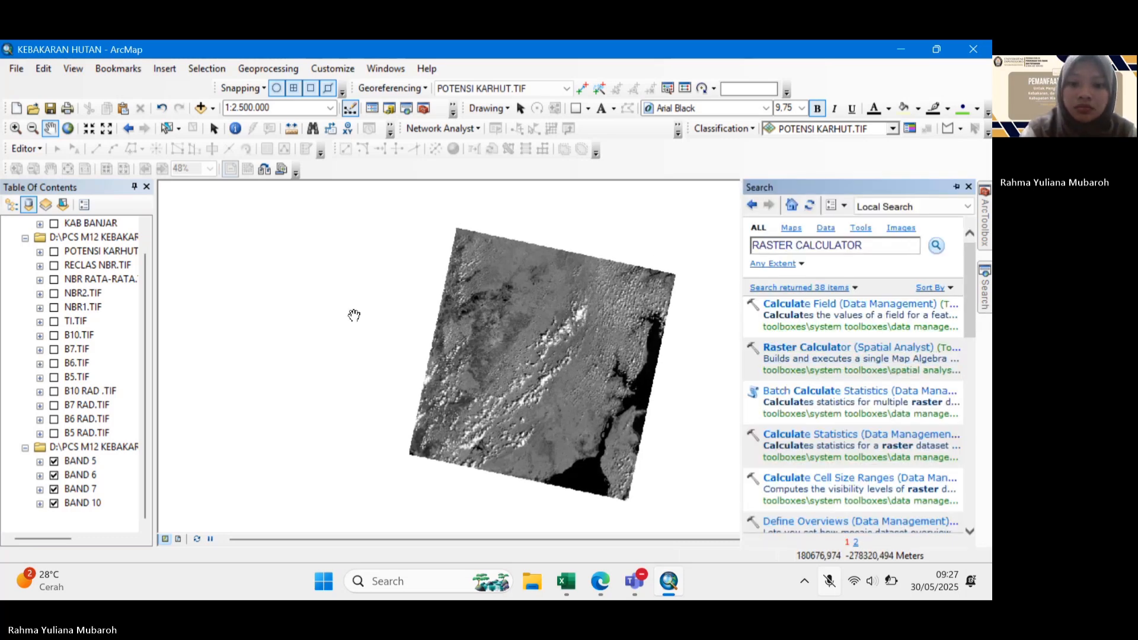
left_click(778, 348)
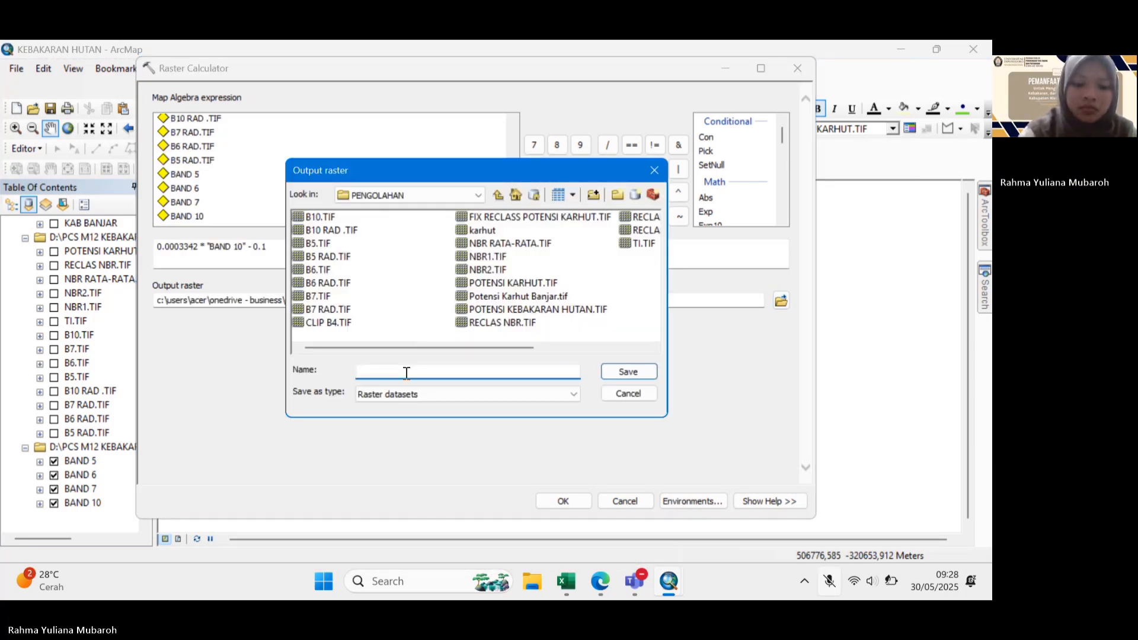
type("RAD BAND 10")
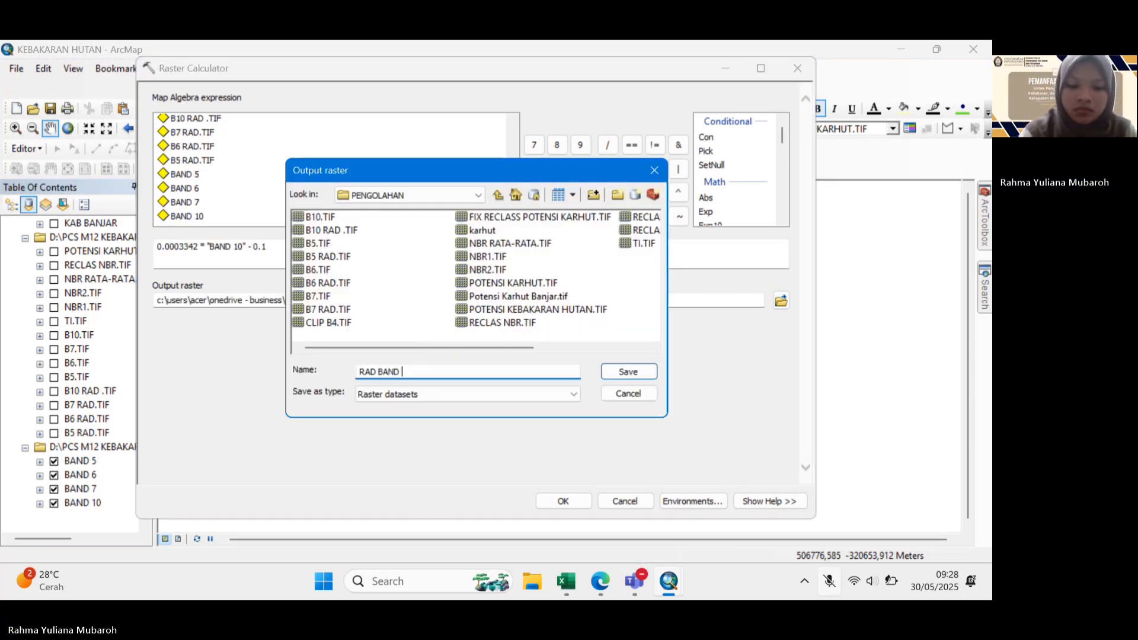
left_click(651, 372)
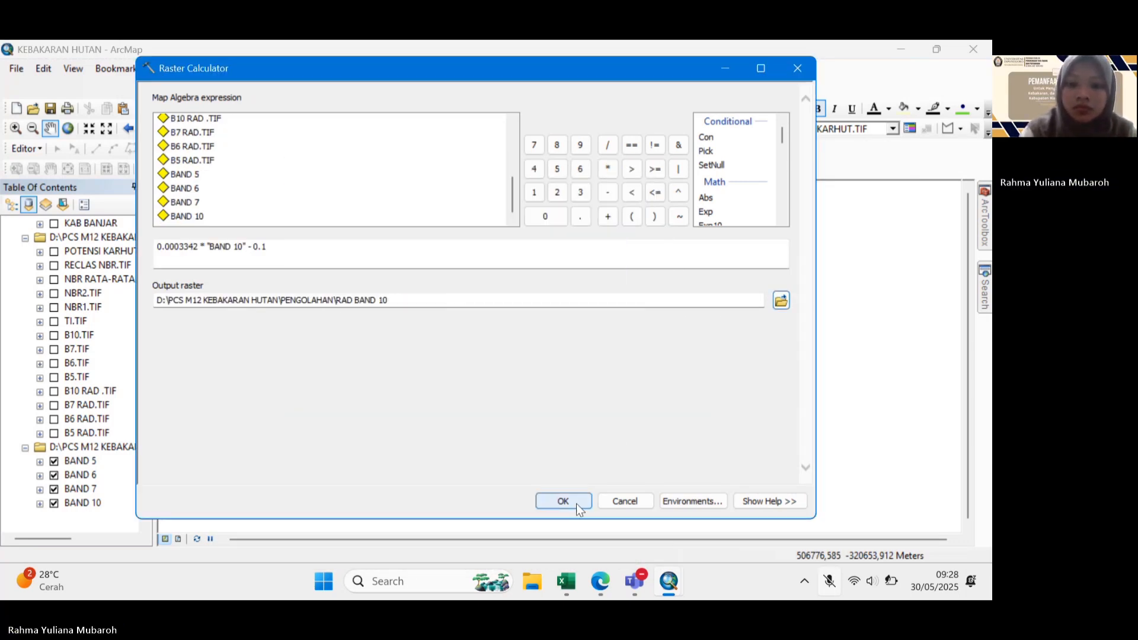
left_click(627, 503)
Display the B5, B6, B7 and B10 RAD layers in place of the original bands, together with the KAB BANJAR boundary.
left_click(54, 432)
left_click(54, 418)
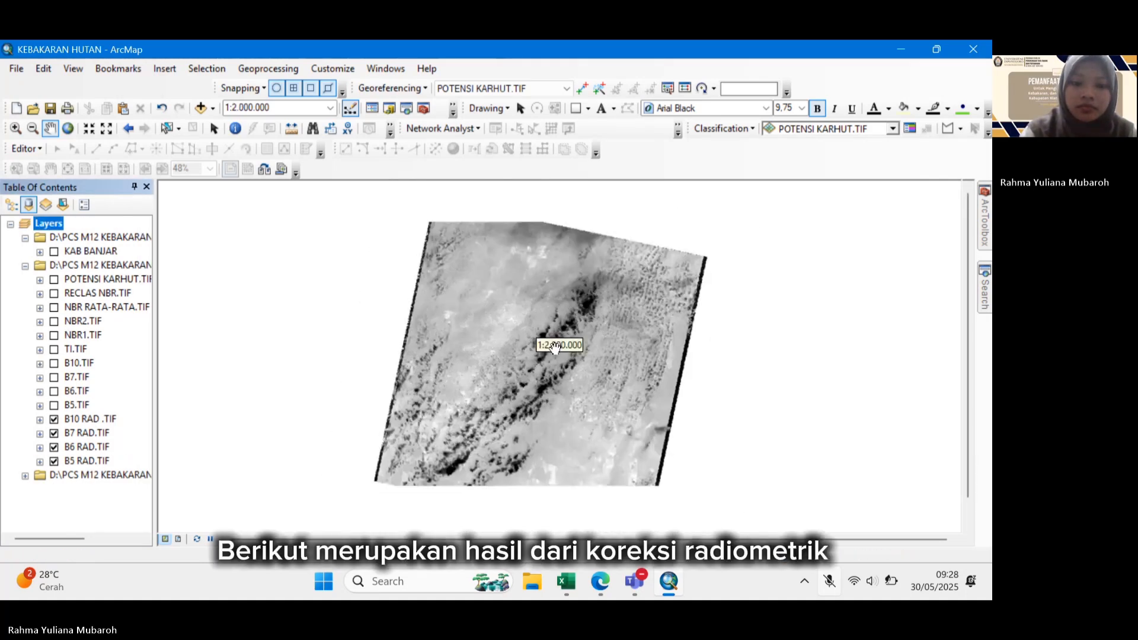
left_click_drag(571, 383, 577, 375)
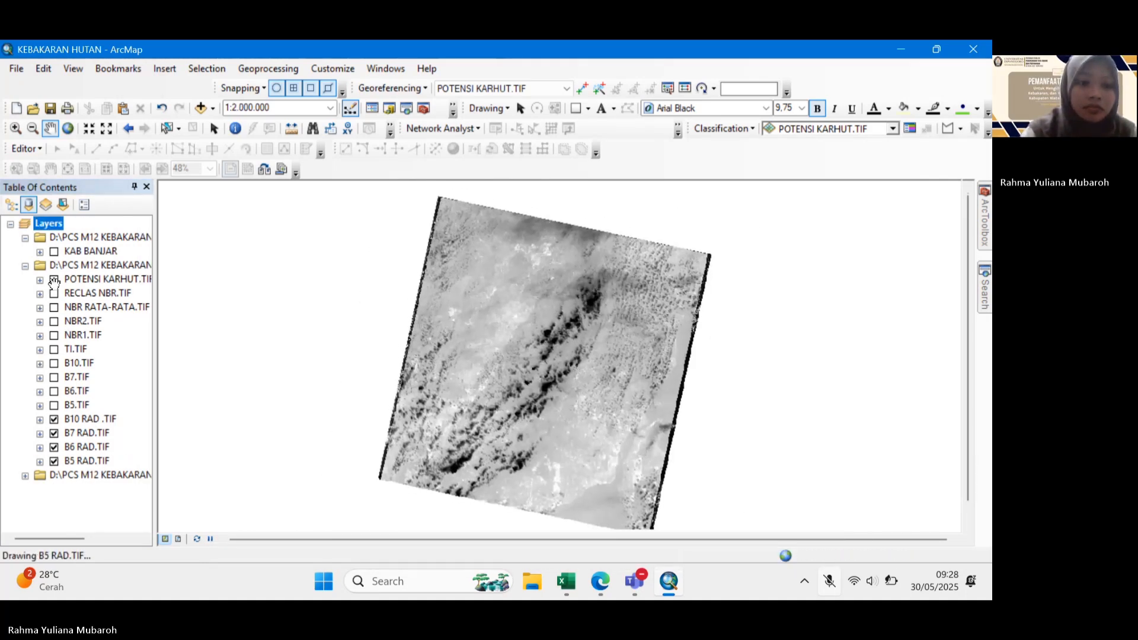
left_click(54, 252)
Search the tools for BY MASK and open the Extract by Mask tool.
left_click(984, 301)
left_click_drag(863, 246, 688, 267)
key("BackSpace")
type("BY MASK")
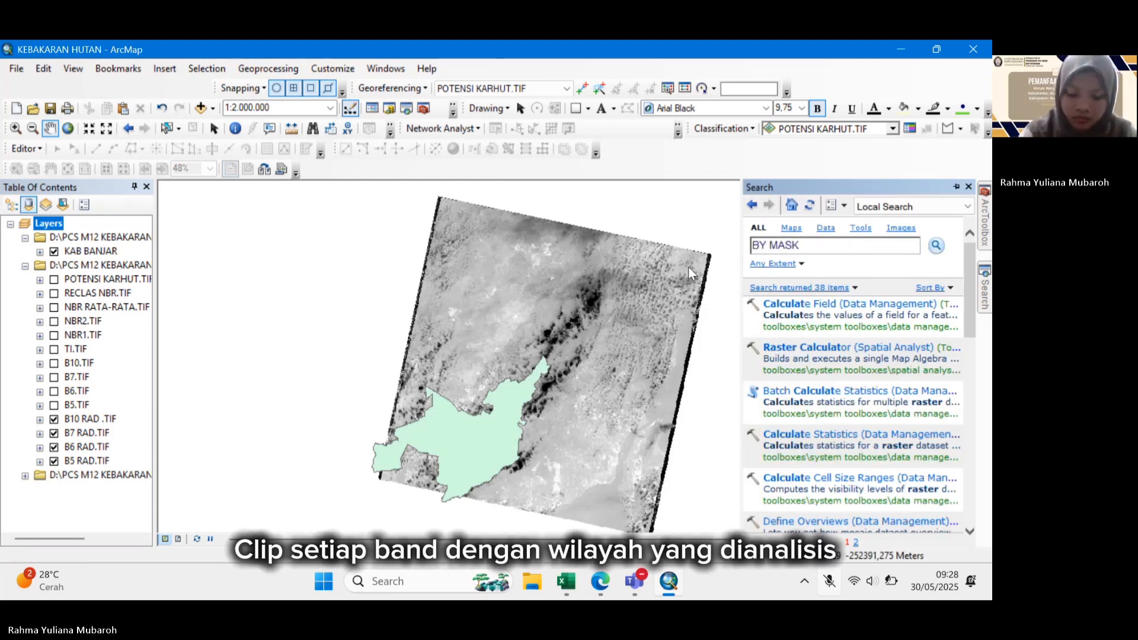
key("Return")
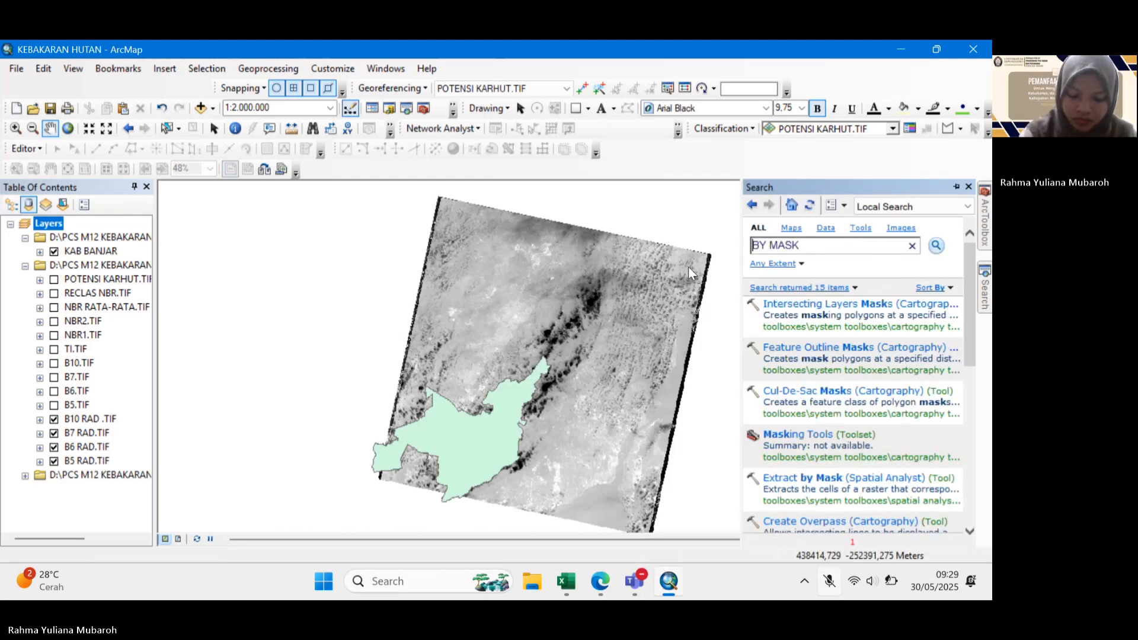
left_click(818, 477)
Choose B5 RAD.TIF as the Extract by Mask input and KAB BANJAR as the mask, and open the output raster location.
left_click(756, 112)
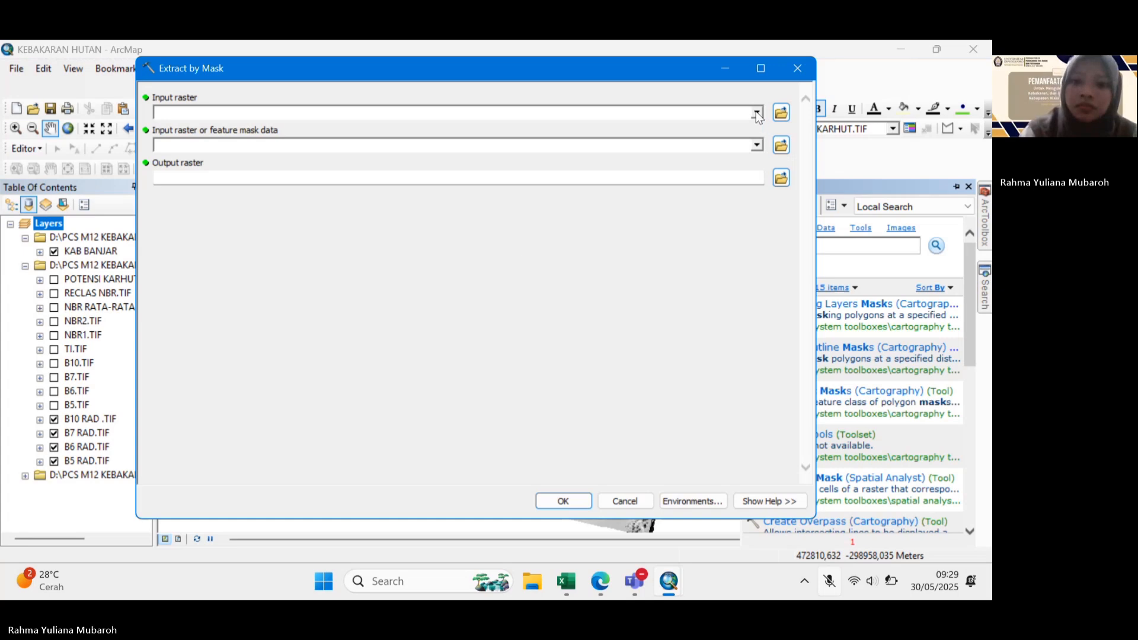
scroll(206, 240, "down", 2)
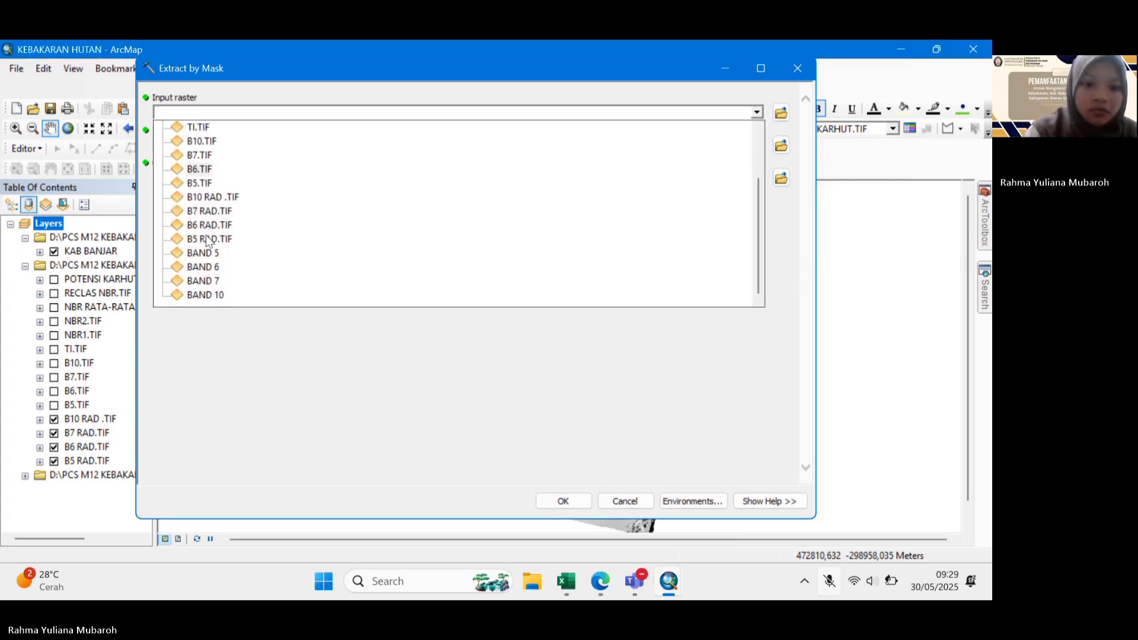
left_click(224, 237)
left_click(756, 144)
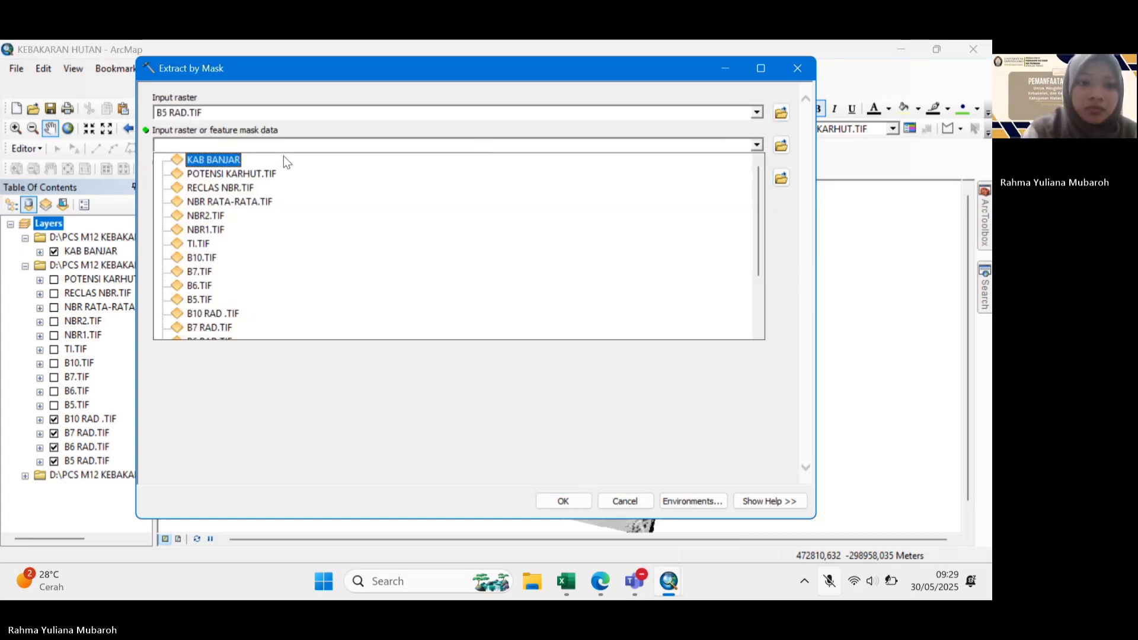
left_click(206, 161)
left_click(780, 178)
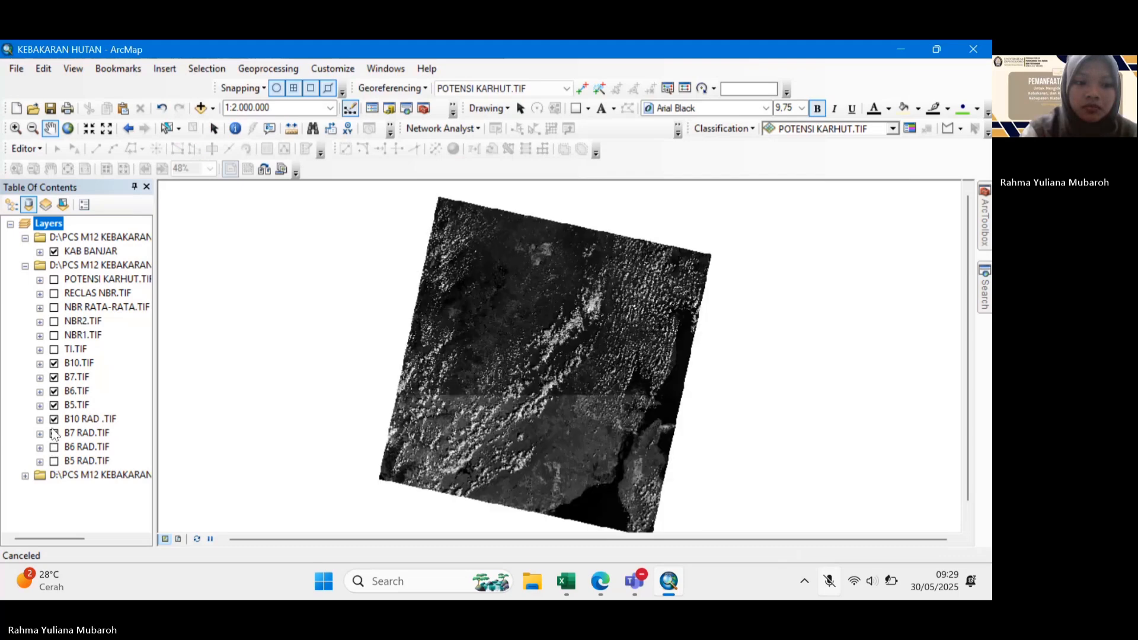
Hide KAB BANJAR so that only the clipped B5.TIF, B6.TIF, B7.TIF and B10.TIF layers are displayed.
left_click(54, 251)
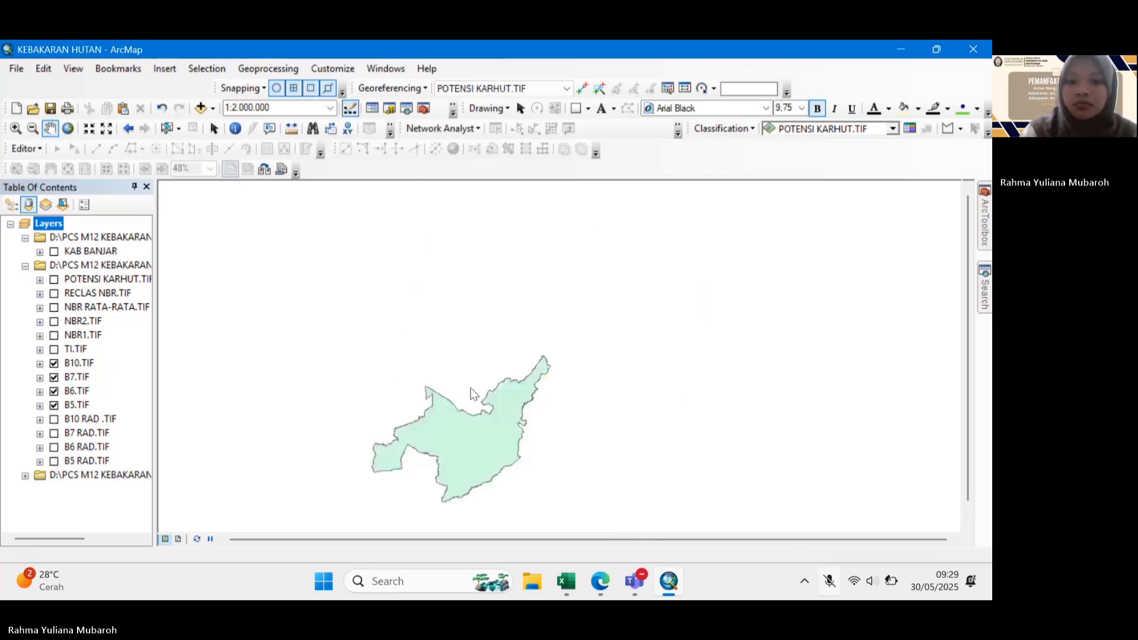
scroll(593, 394, "up", 3)
left_click_drag(602, 390, 627, 382)
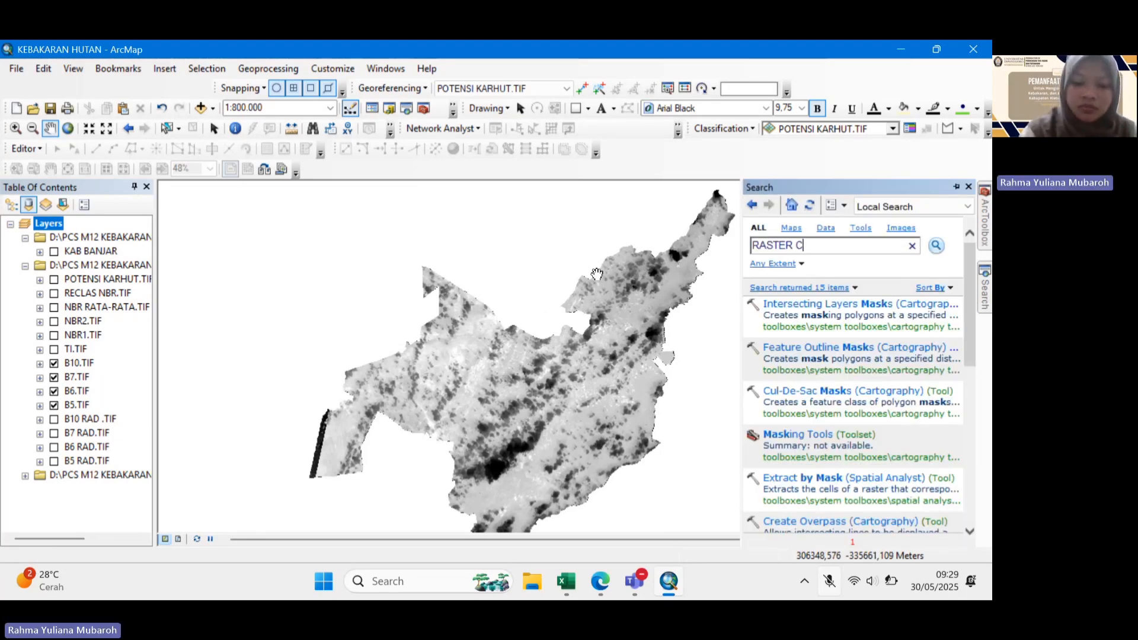
Search for RASTER CALCULATOR, open the tool and enter the expression 132.0789 / Ln(774.8853 / "B10.TIF") - 273.15.
type("ALCULATOR")
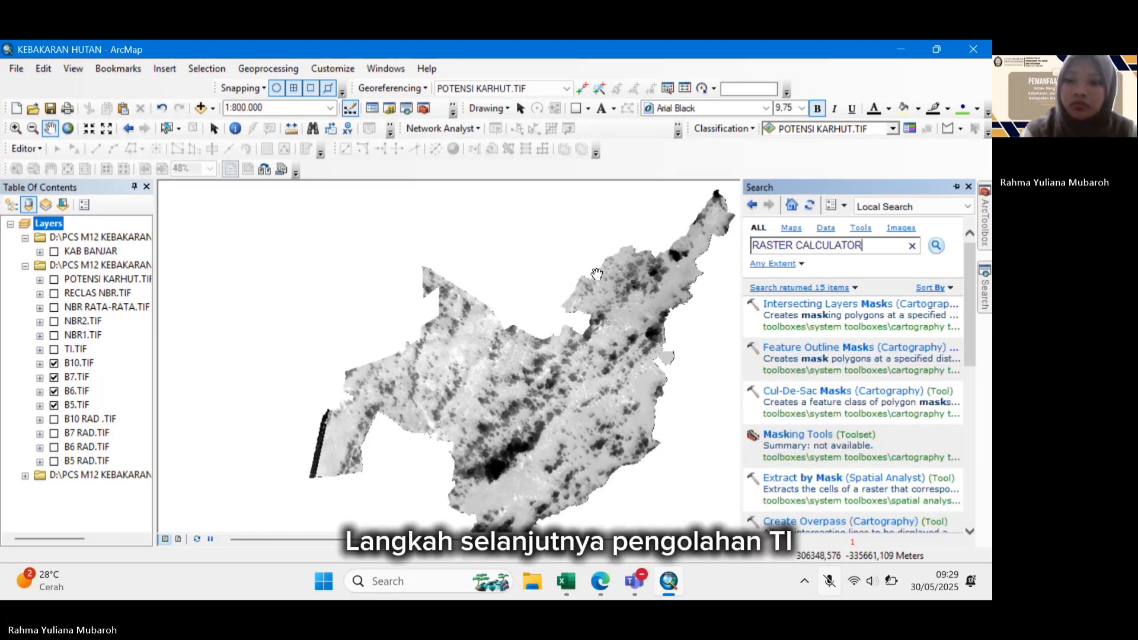
key("Return")
left_click(800, 348)
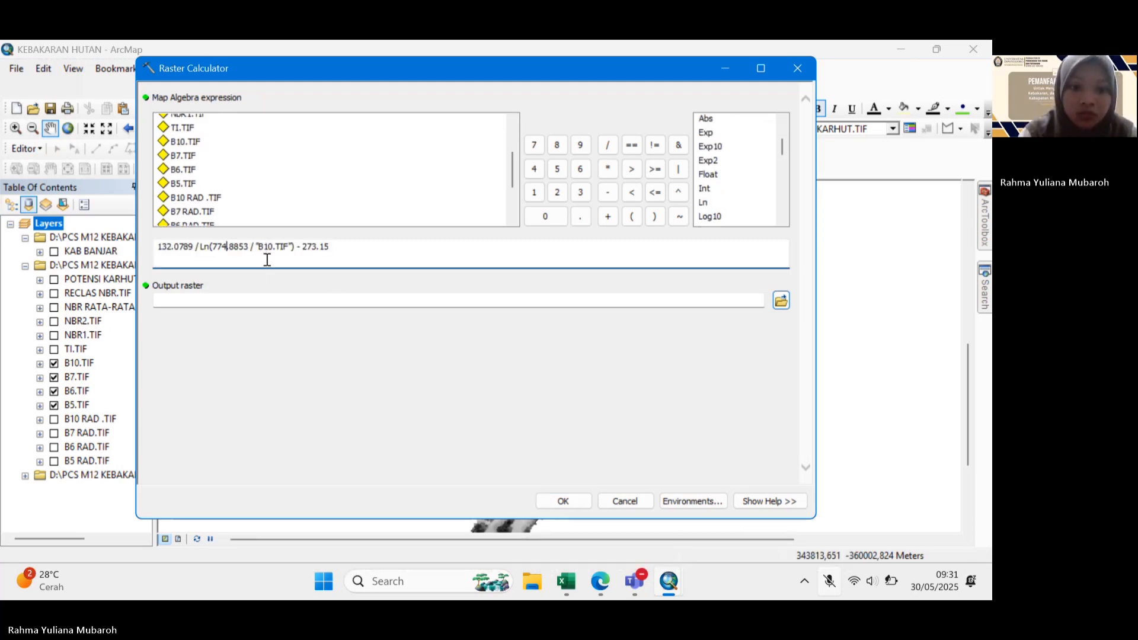
Name the output raster TI in the PENGOLAHAN folder, run the calculation and display the TI.TIF layer.
left_click(781, 300)
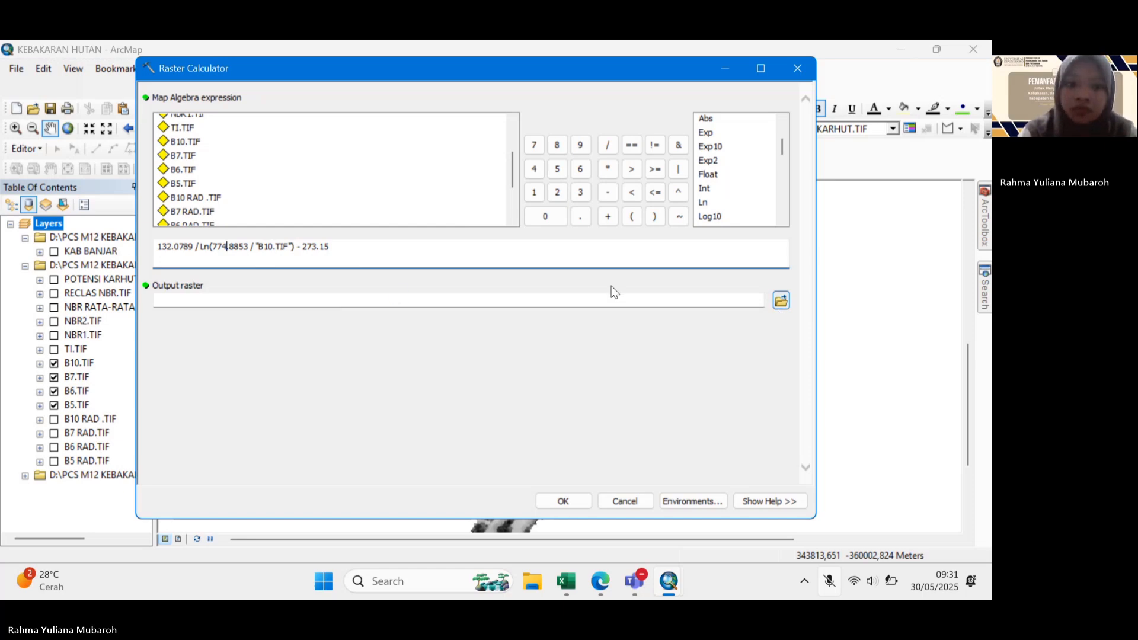
type("TI")
key("Return")
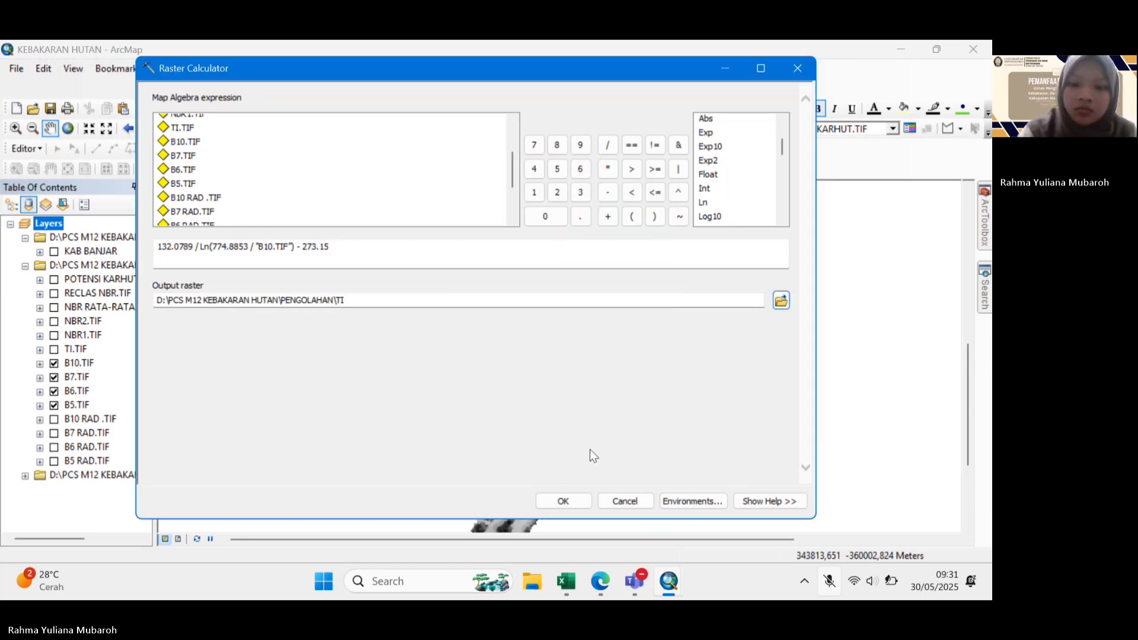
left_click(563, 500)
left_click(54, 349)
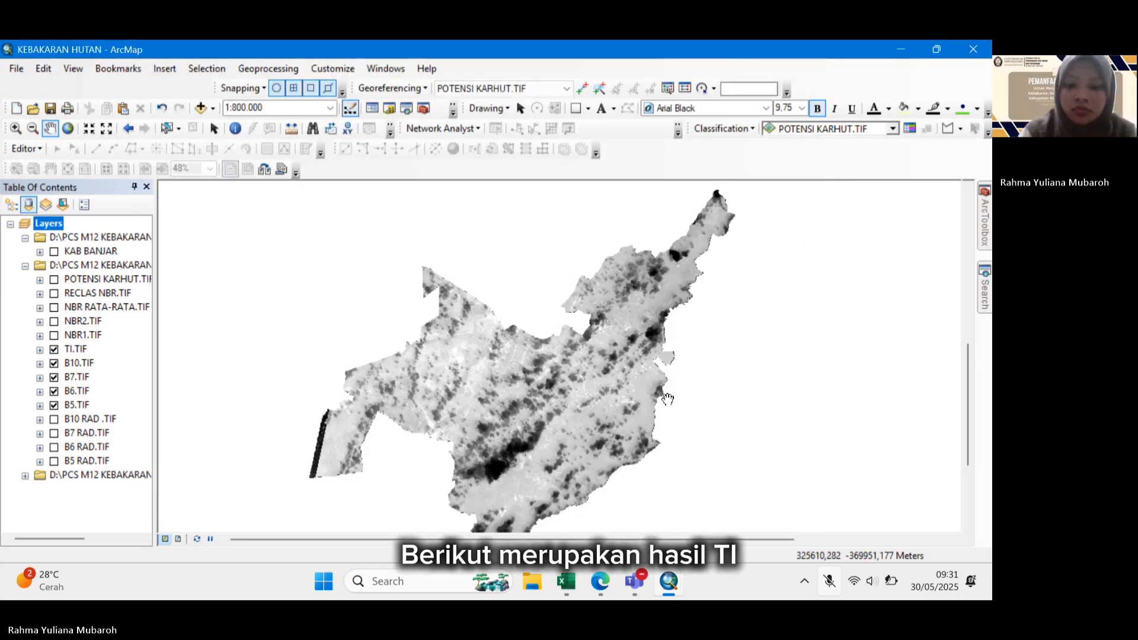
mouse_move(626, 402)
left_mouse_down()
mouse_move(630, 366)
mouse_move(624, 399)
left_mouse_up()
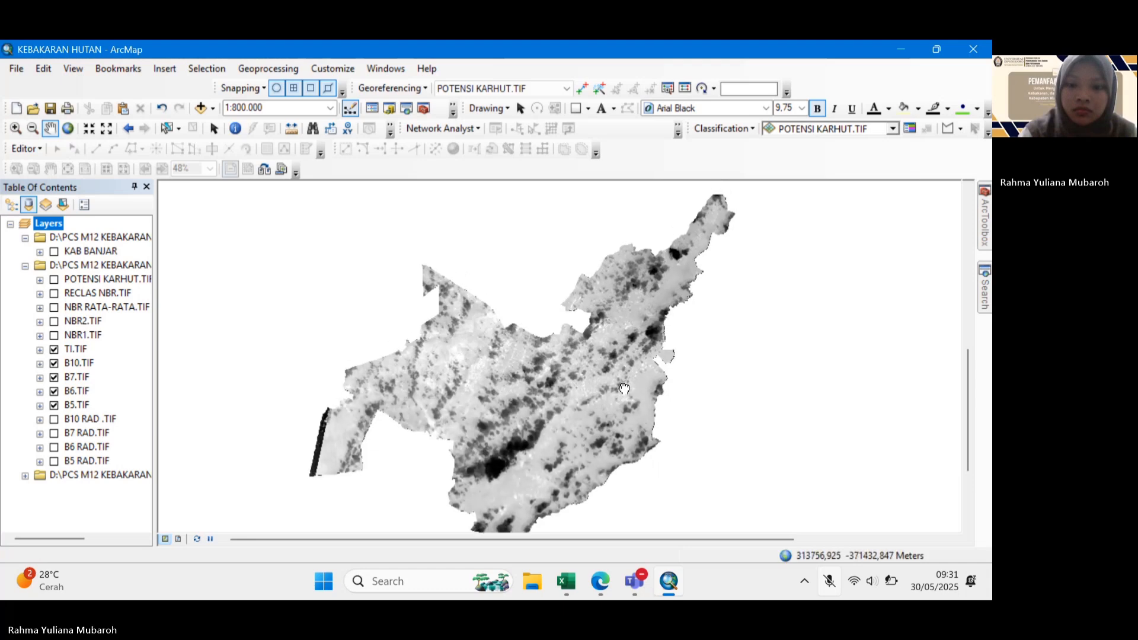
Open Raster Calculator and enter the NBR 1 expression "B5.TIF" - "B7.TIF" / "B5.TIF" + "B7.TIF".
left_click(984, 287)
left_click(788, 347)
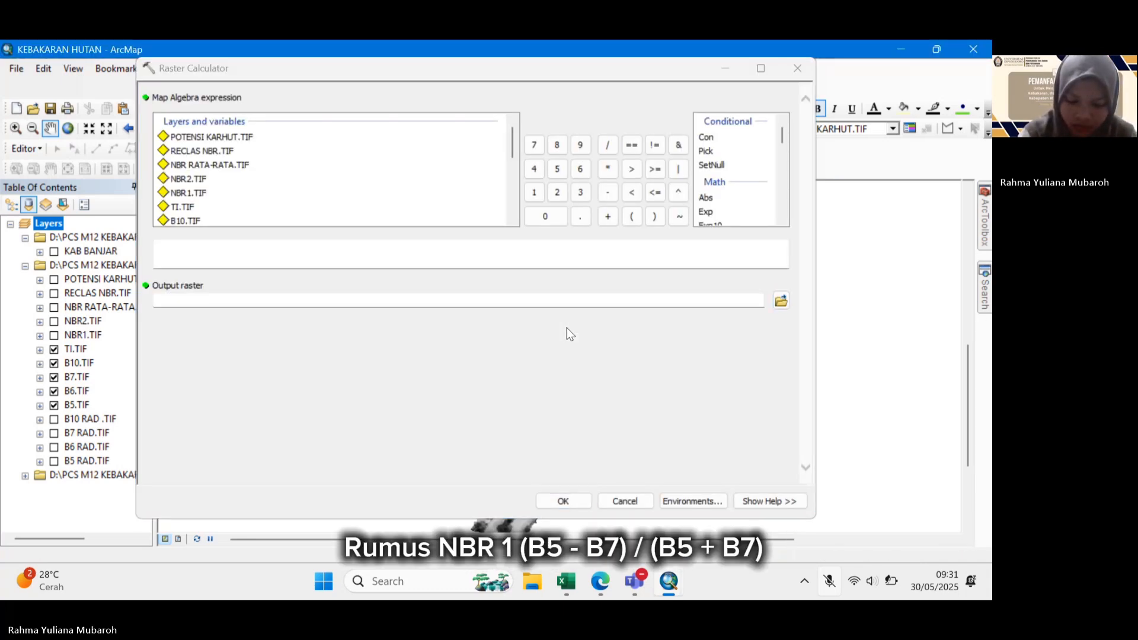
left_click(293, 249)
scroll(181, 216, "down", 1)
scroll(180, 212, "down", 1)
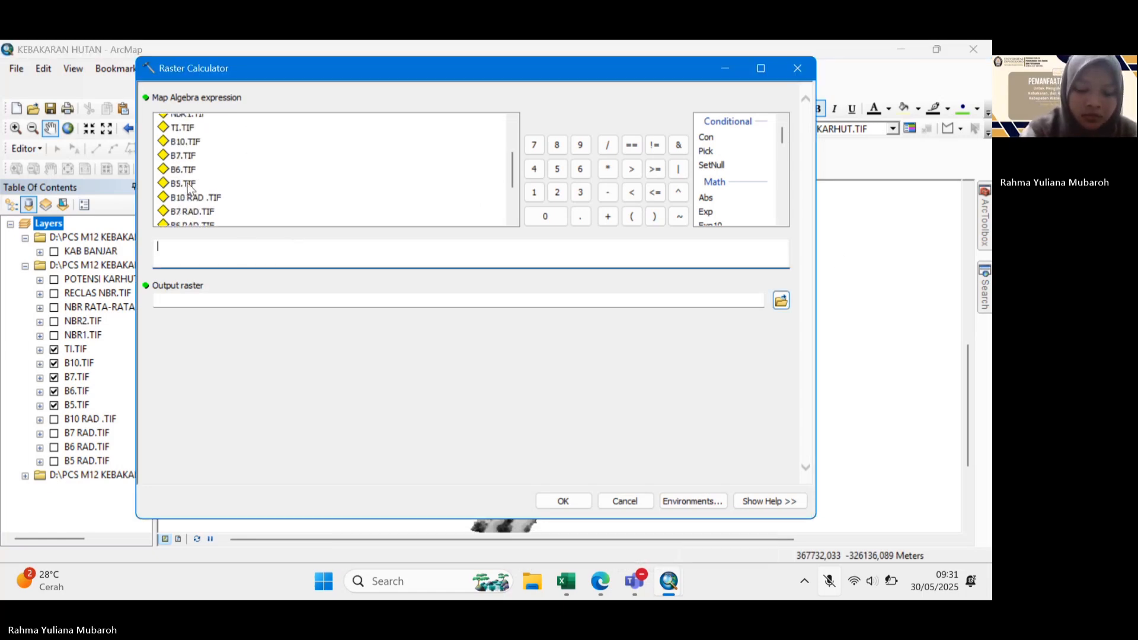
double_click(188, 183)
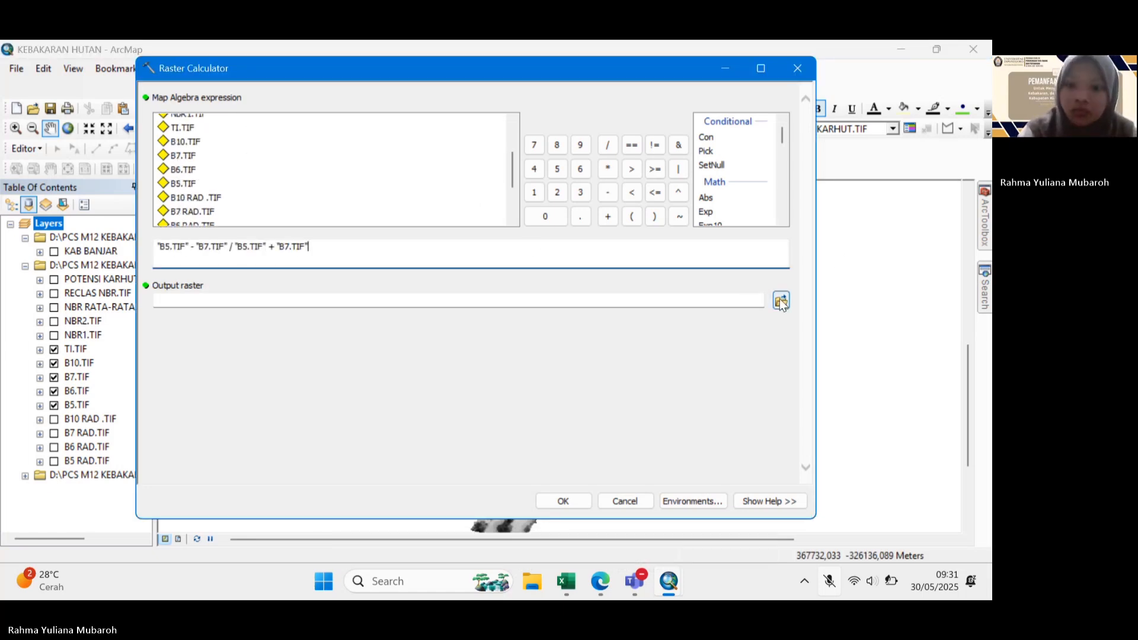
Name the output raster NBR 1 in the PENGOLAHAN folder and display the NBR1.TIF layer.
left_click(780, 301)
type("nbr1")
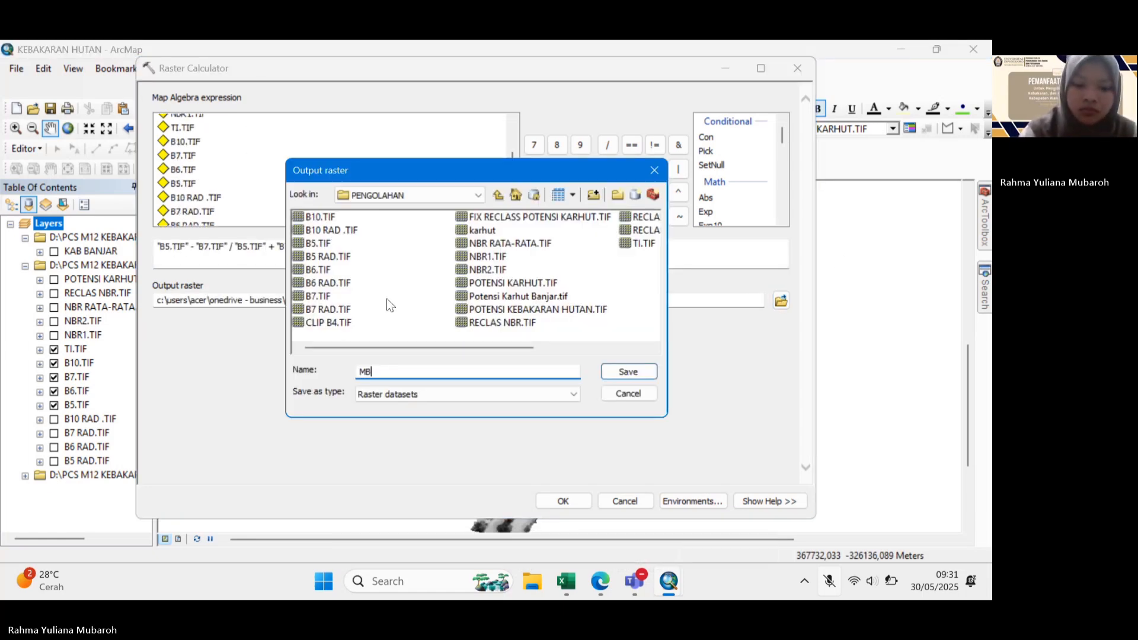
key("BackSpace")
key("BackSpace")
key("BackSpace")
key("BackSpace")
type("NBR1")
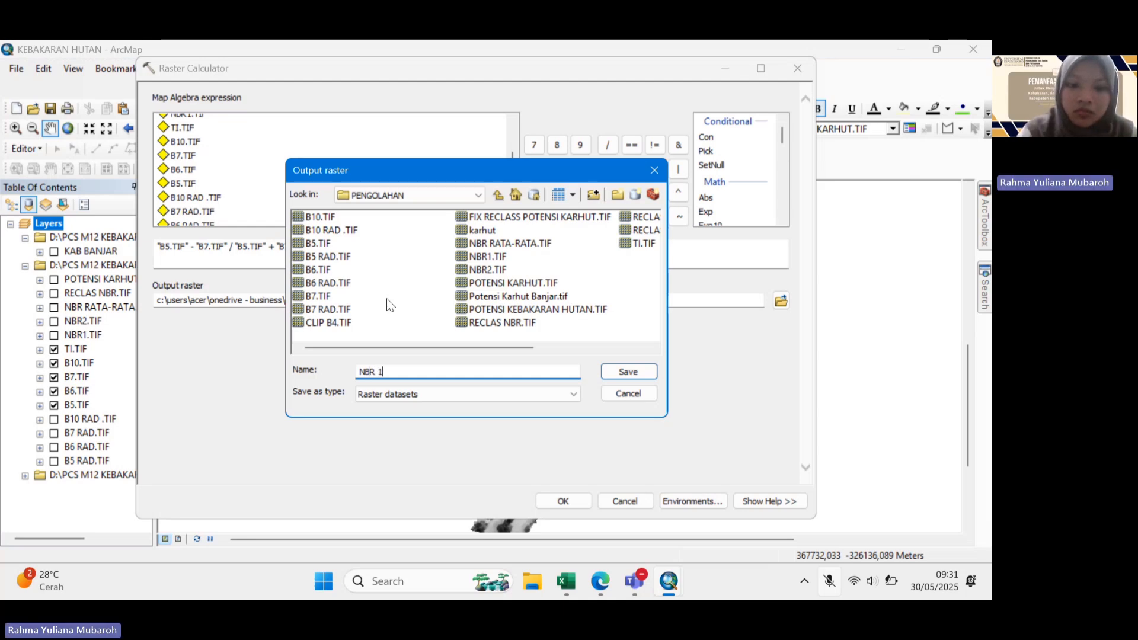
key("Return")
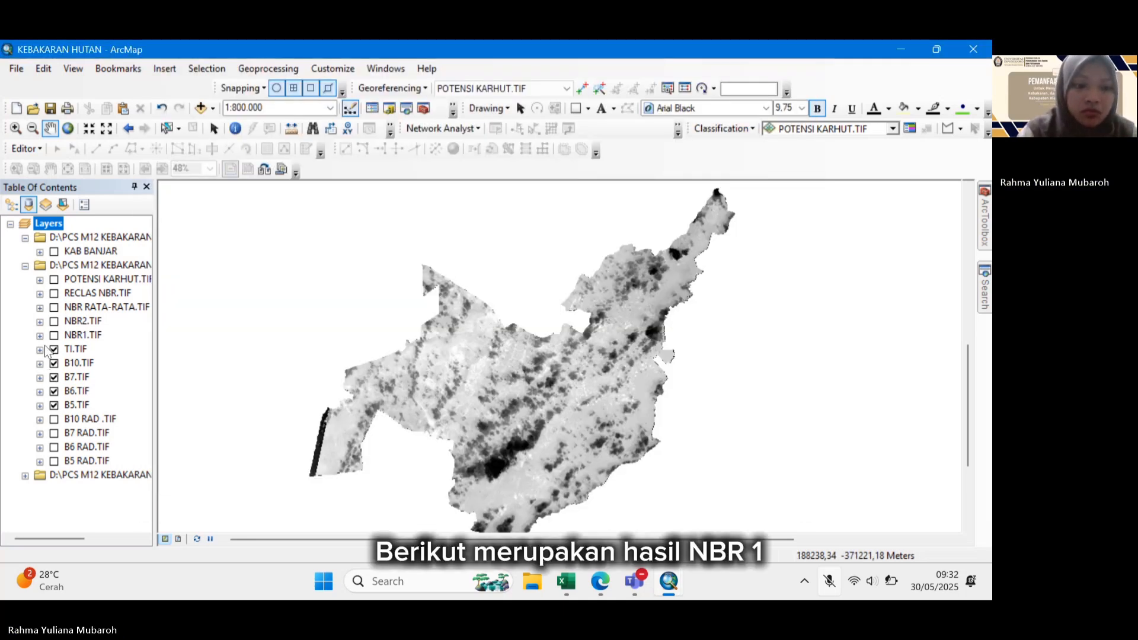
left_click(54, 334)
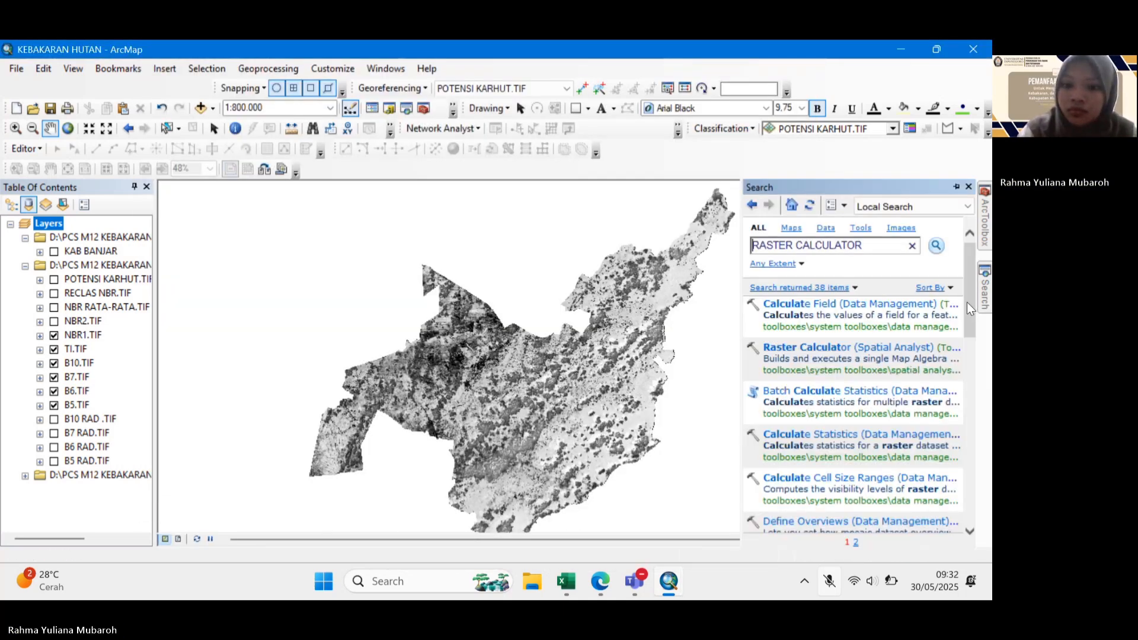
In Raster Calculator, enter "B5.TIF" - "B6.TIF" / "B5.TIF" + "B6.TIF" and save the output raster as NBR 2 in the PENGOLAHAN folder.
left_click(818, 348)
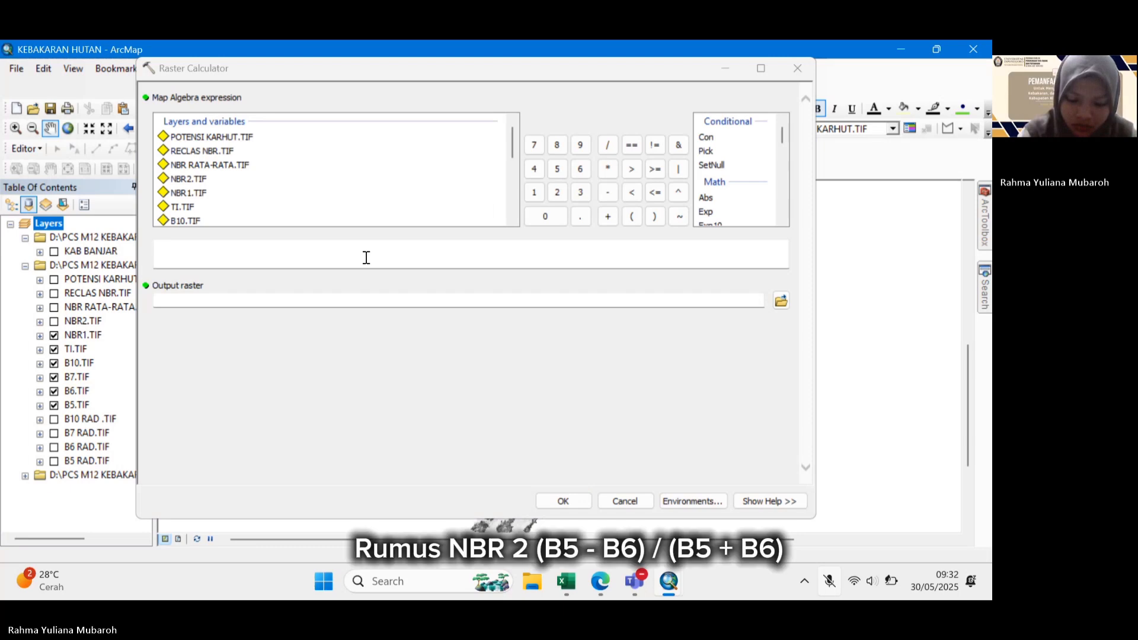
scroll(200, 185, "down", 1)
double_click(176, 220)
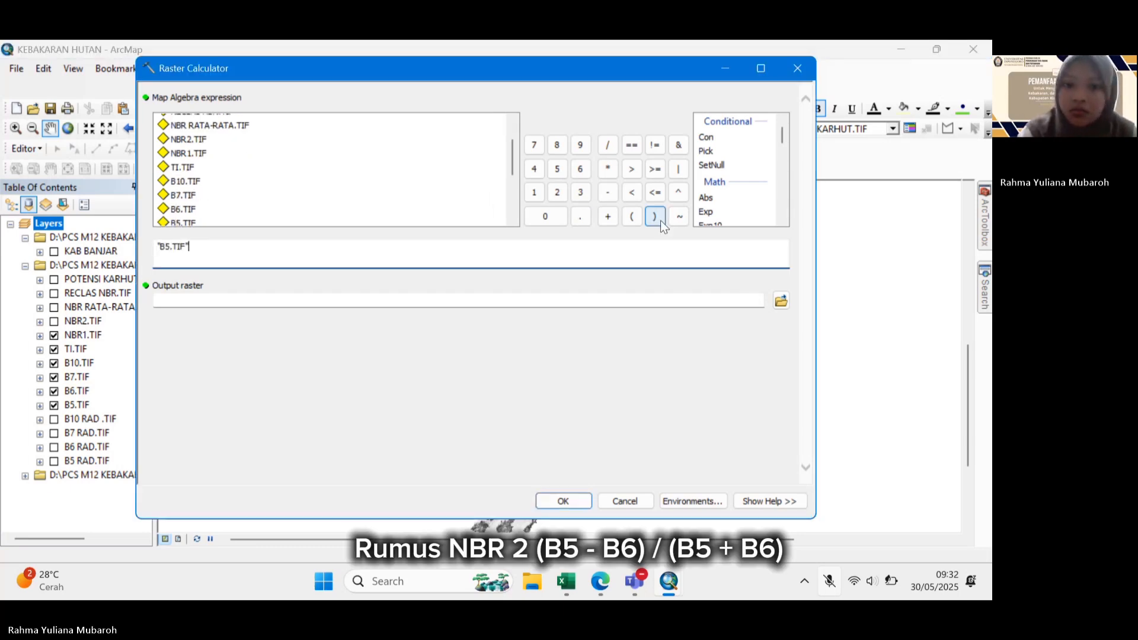
left_click(607, 193)
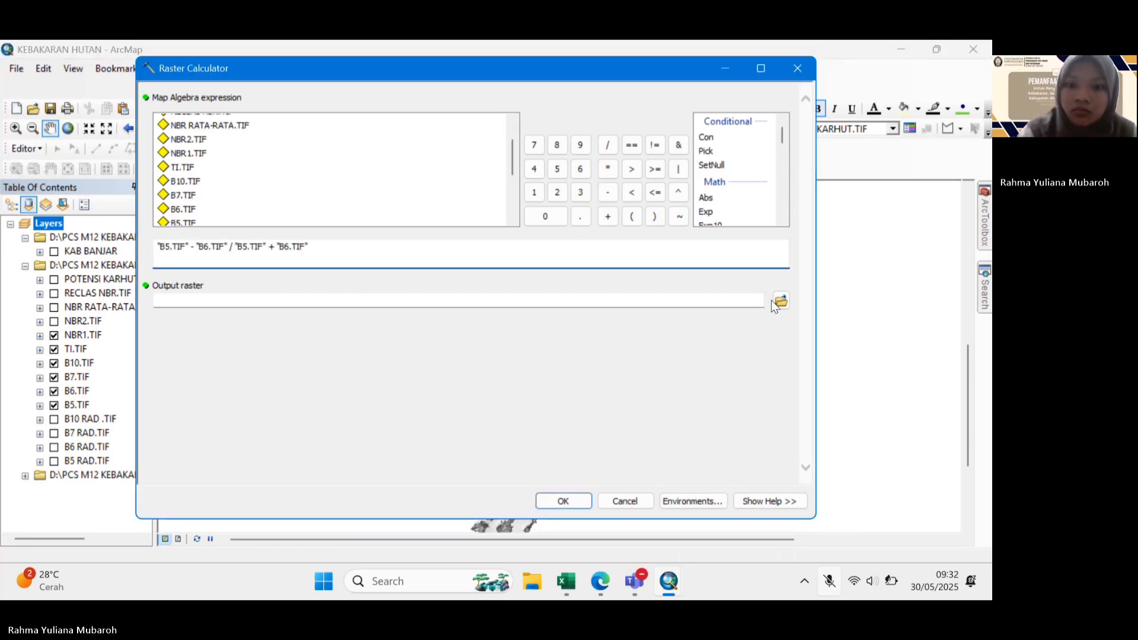
left_click(545, 303)
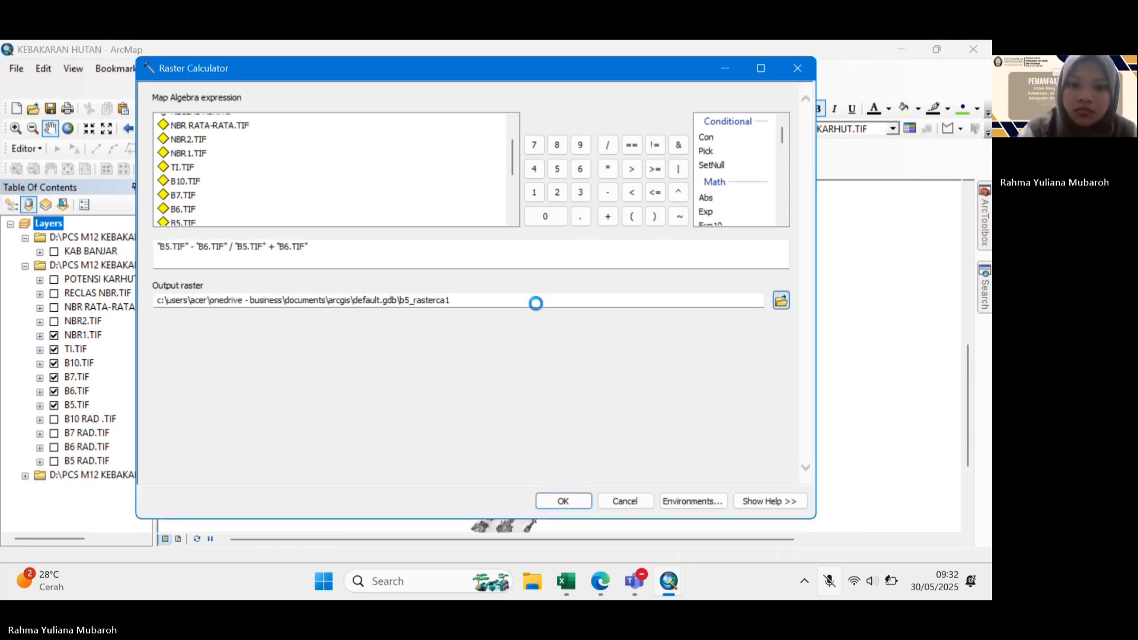
type("NBR 2")
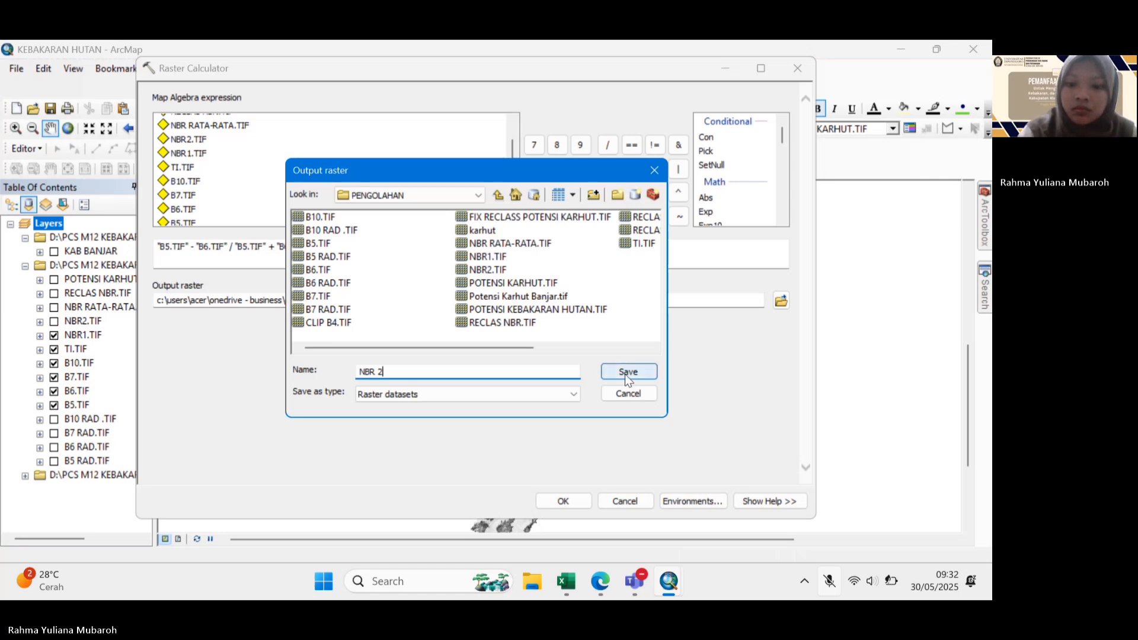
left_click(627, 373)
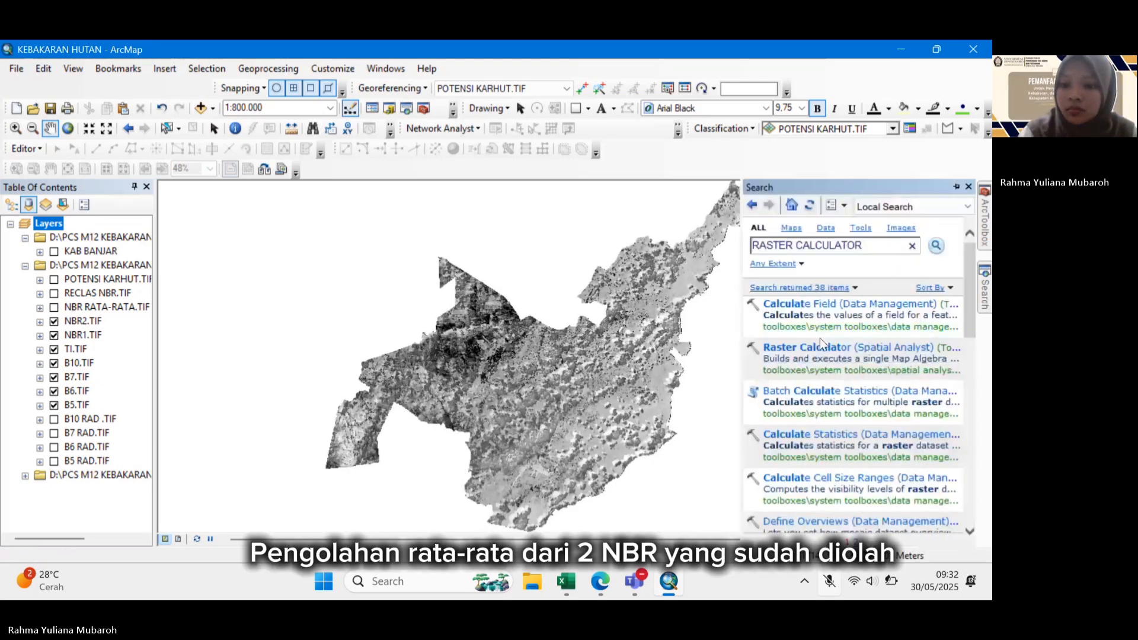
Set up ("NBR1.TIF" + "NBR2.TIF") / 2 in Raster Calculator with output RATA RATA NBR, and close the tool without running it.
left_click(821, 346)
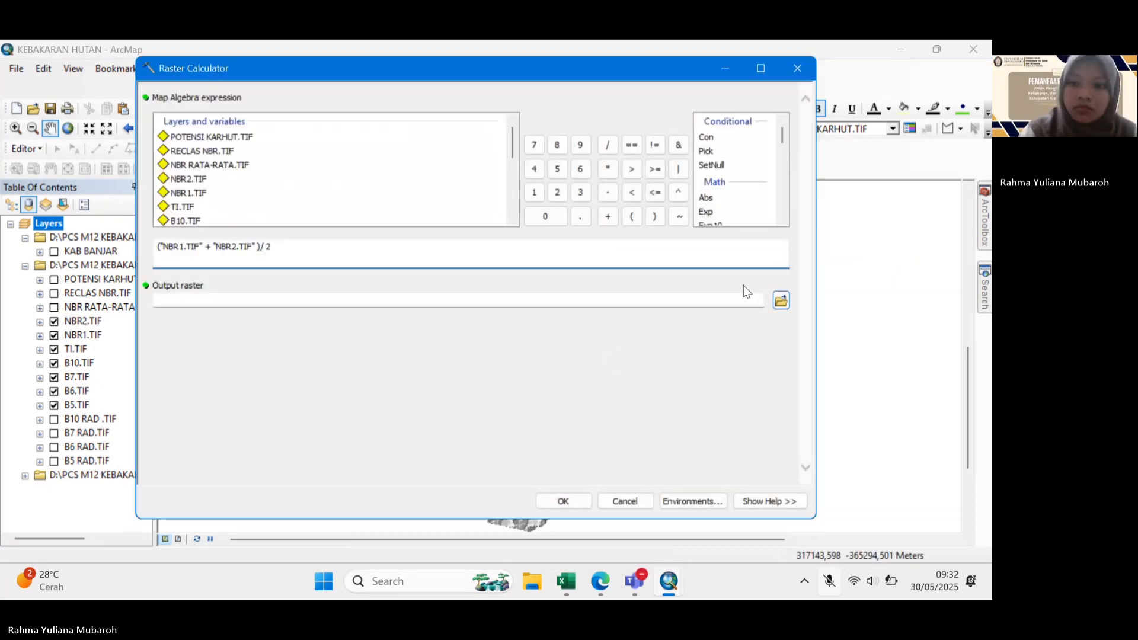
left_click(781, 301)
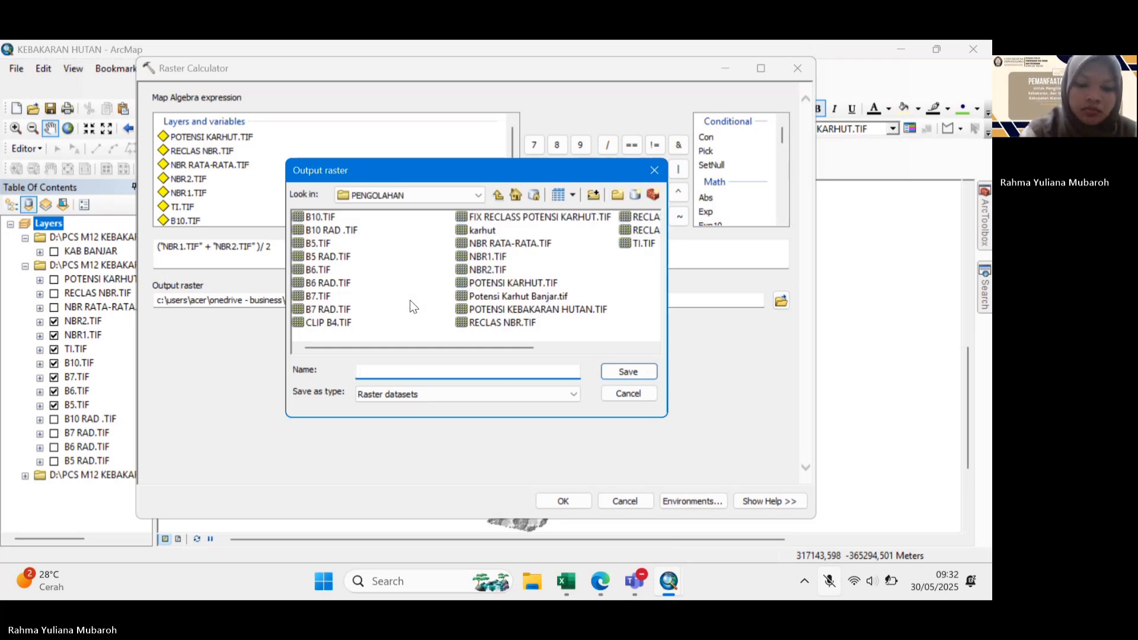
type("RATA RATA NBR")
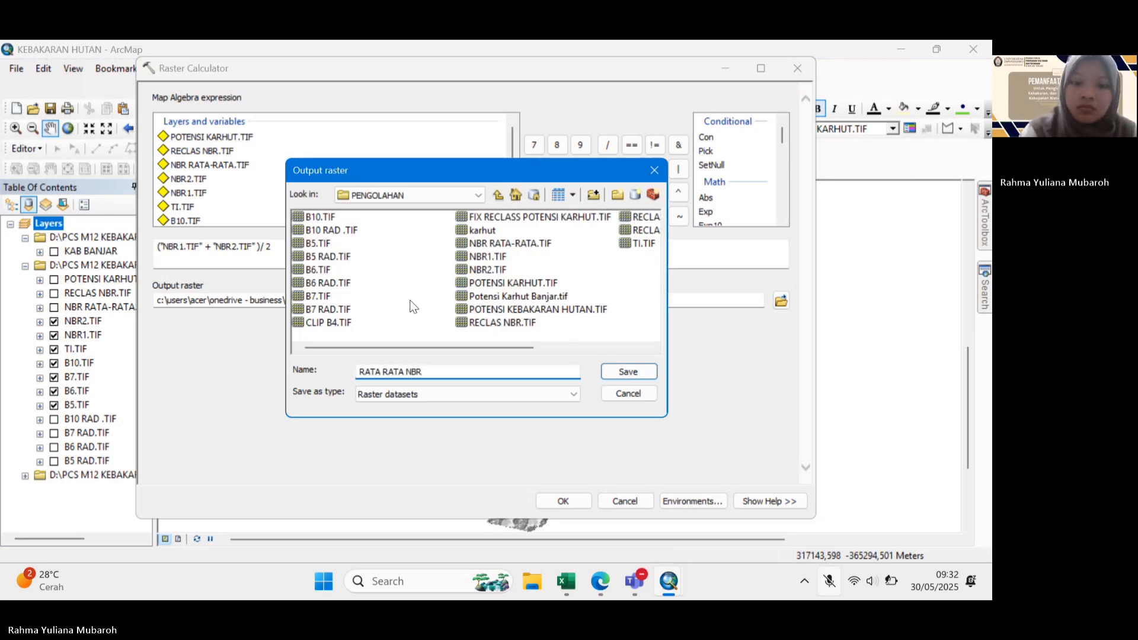
left_click(626, 370)
left_click(630, 502)
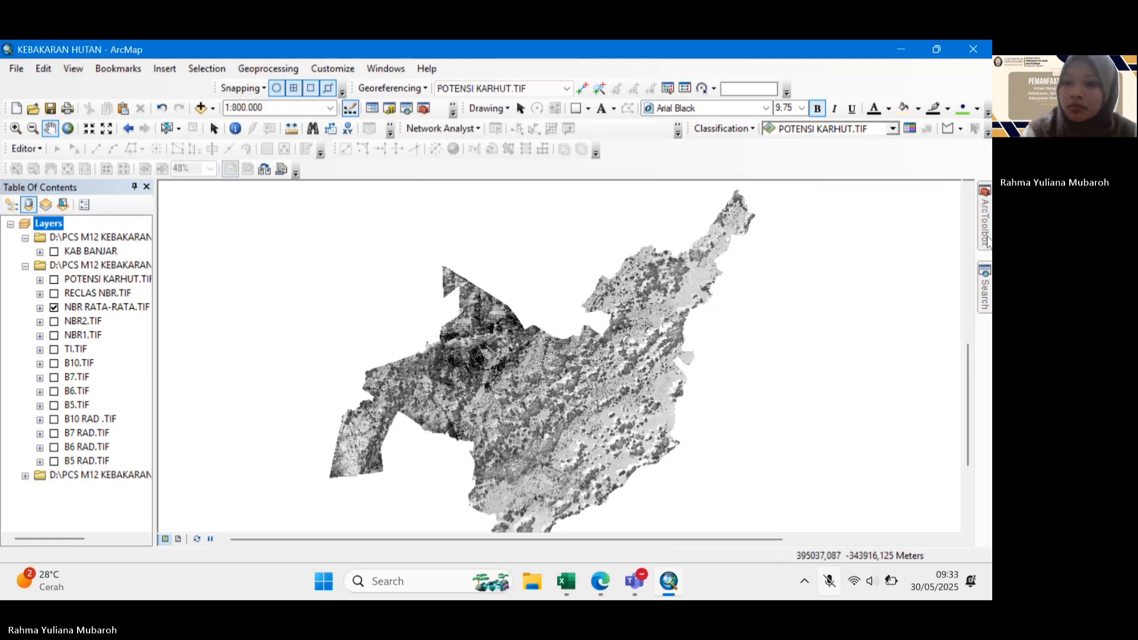
Search for RECLASSIFY, open the Spatial Analyst Reclassify tool and choose NBR RATA-RATA.TIF as the input raster.
key("ctrl+f")
key("BackSpace")
type("RECLASSIFY")
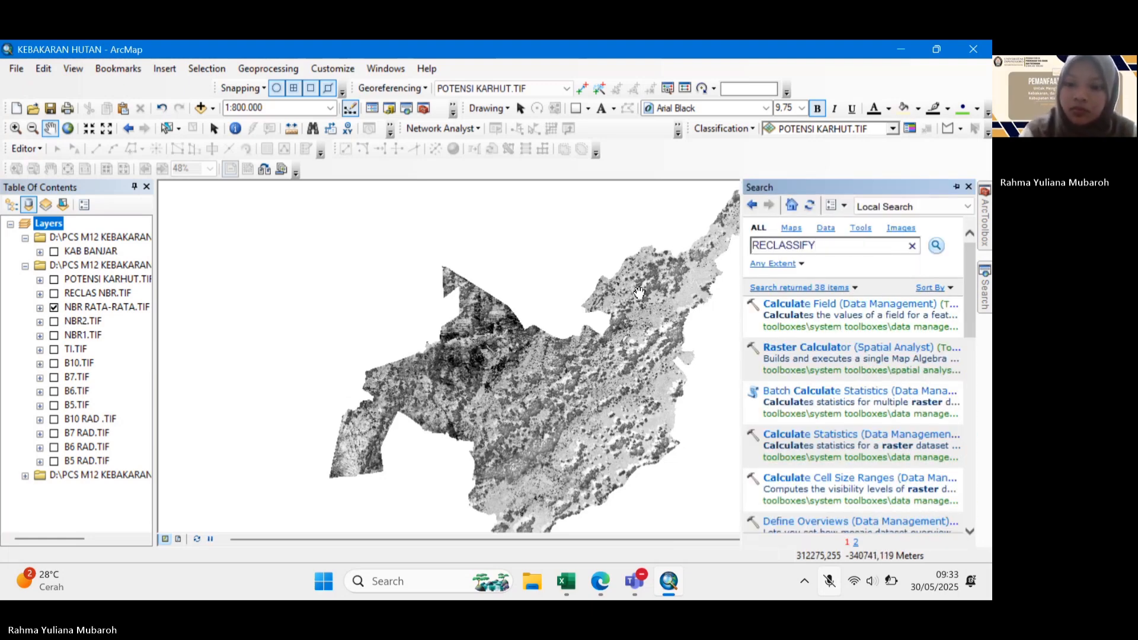
key("Return")
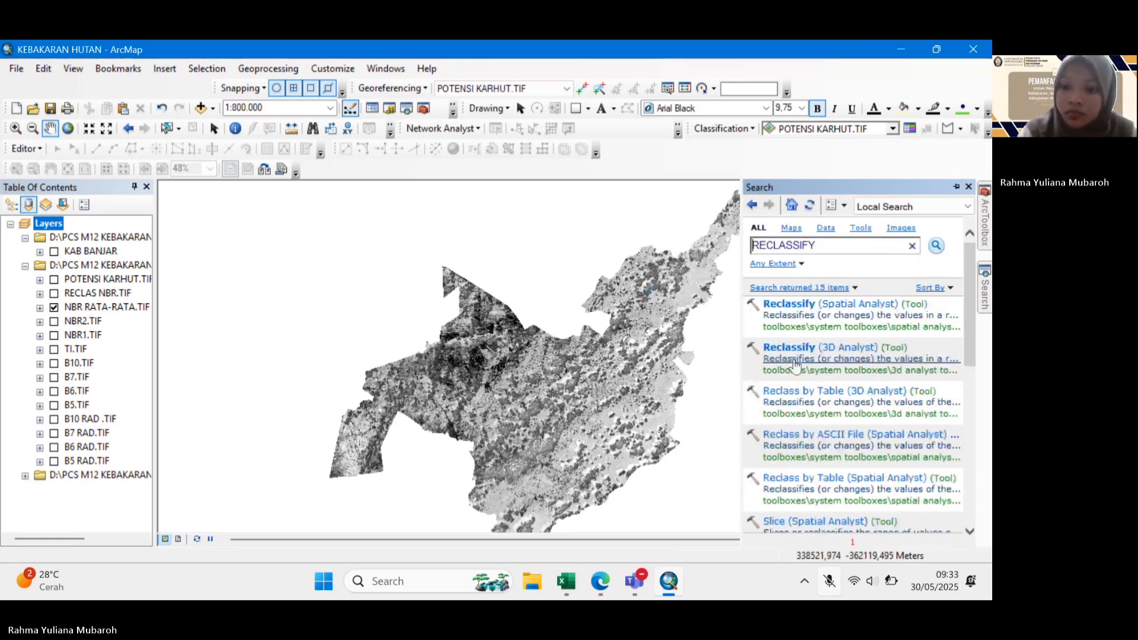
left_click(793, 303)
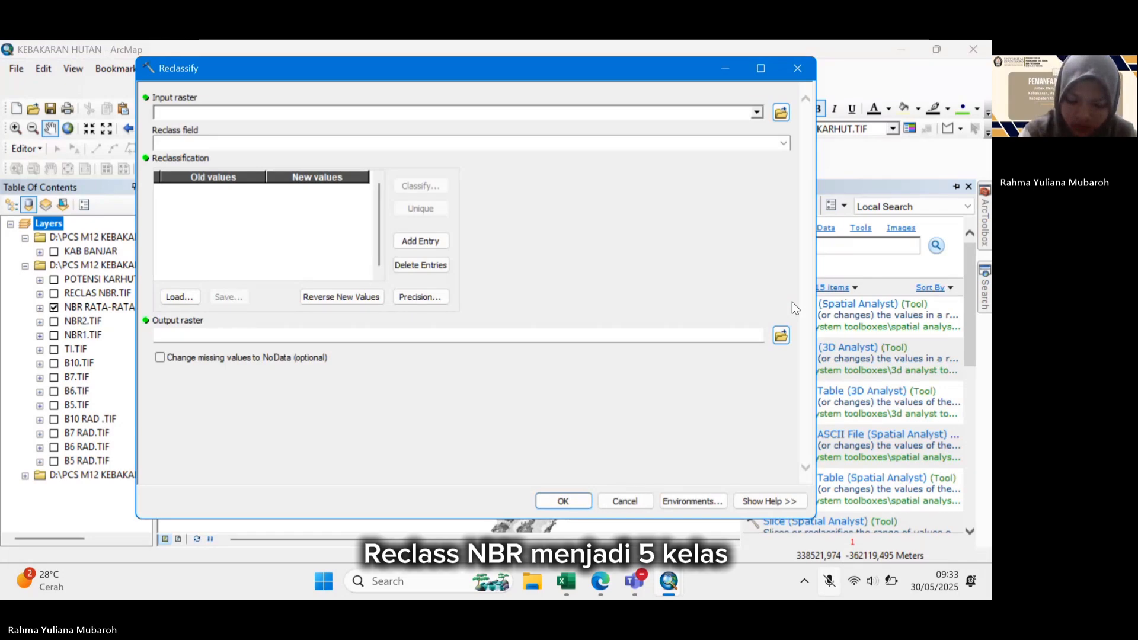
left_click(756, 112)
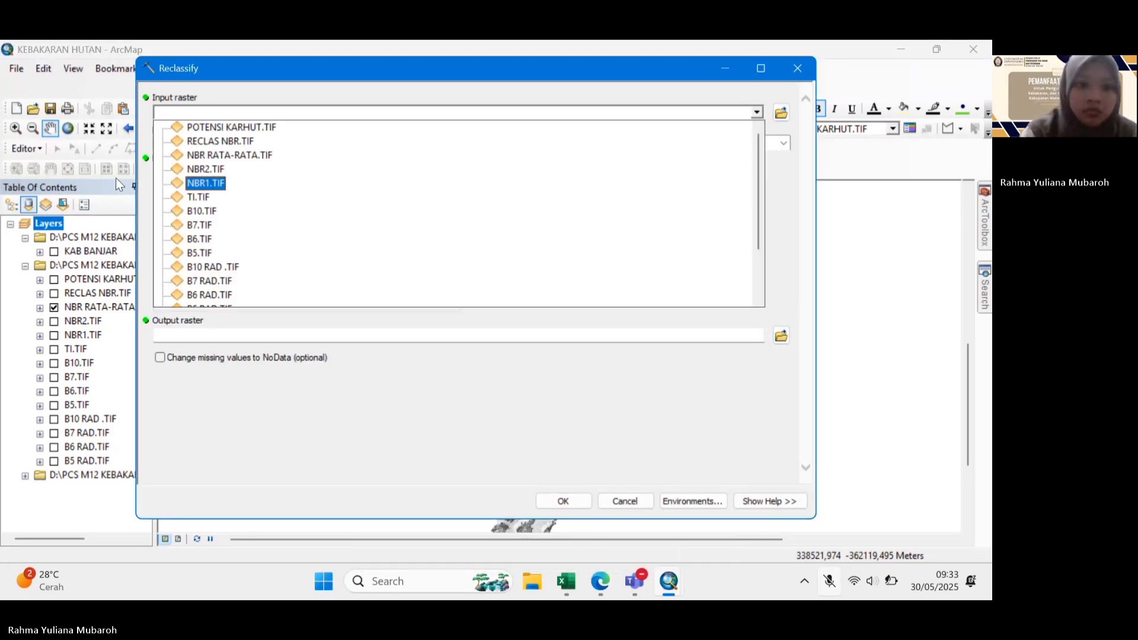
left_click(209, 154)
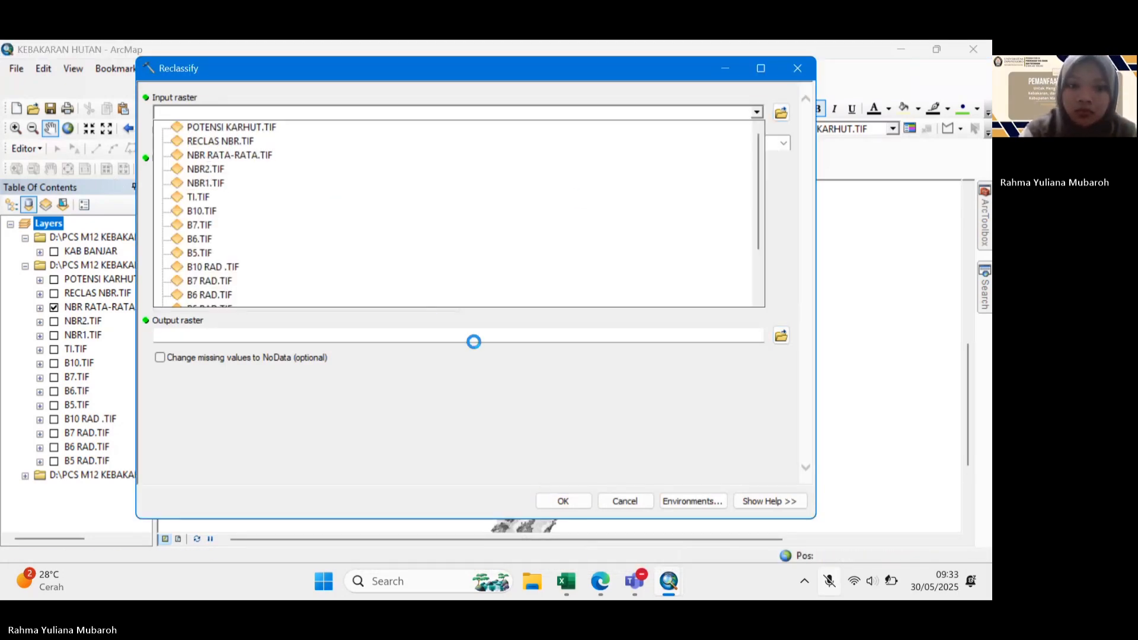
Classify the average NBR raster into 5 classes with break values 0; 0,25; 0,5; 0,75 and 0,836363.
left_click(420, 185)
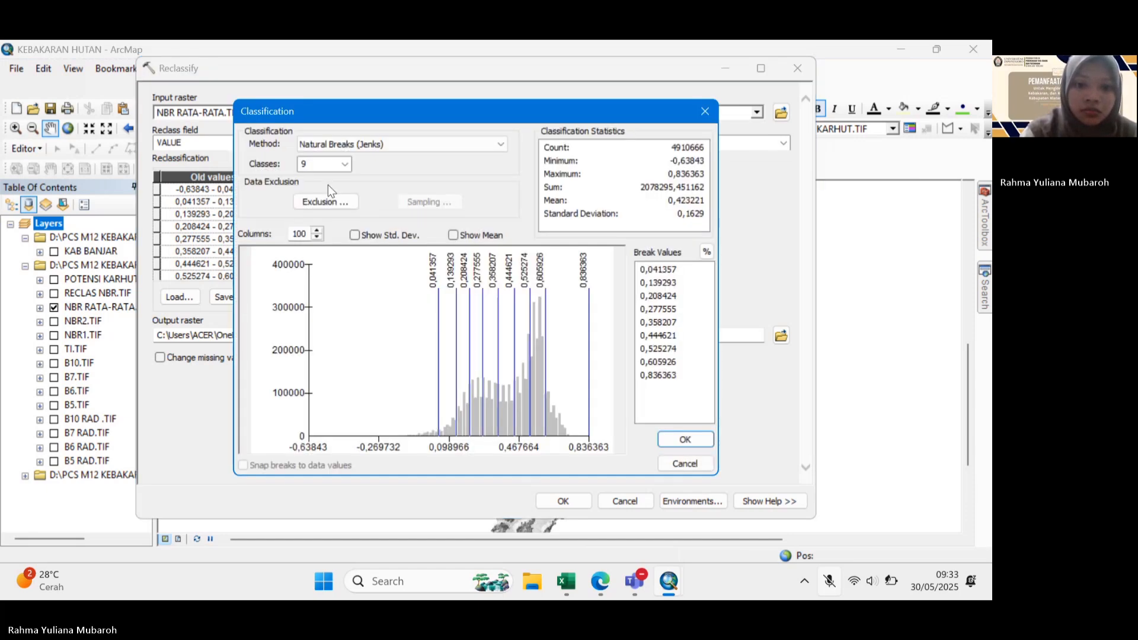
left_click(323, 164)
left_click(320, 199)
left_click(660, 270)
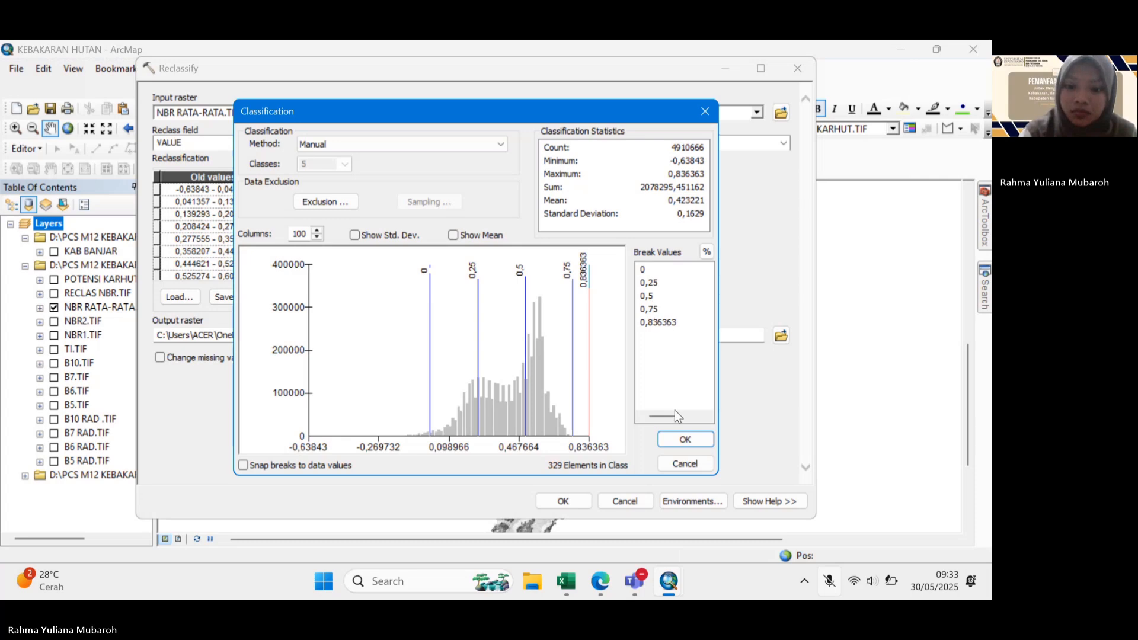
left_click(679, 439)
Name the reclassified output raster RECLASS NBR in the PENGOLAHAN folder and close the Reclassify tool without running it.
left_click(782, 336)
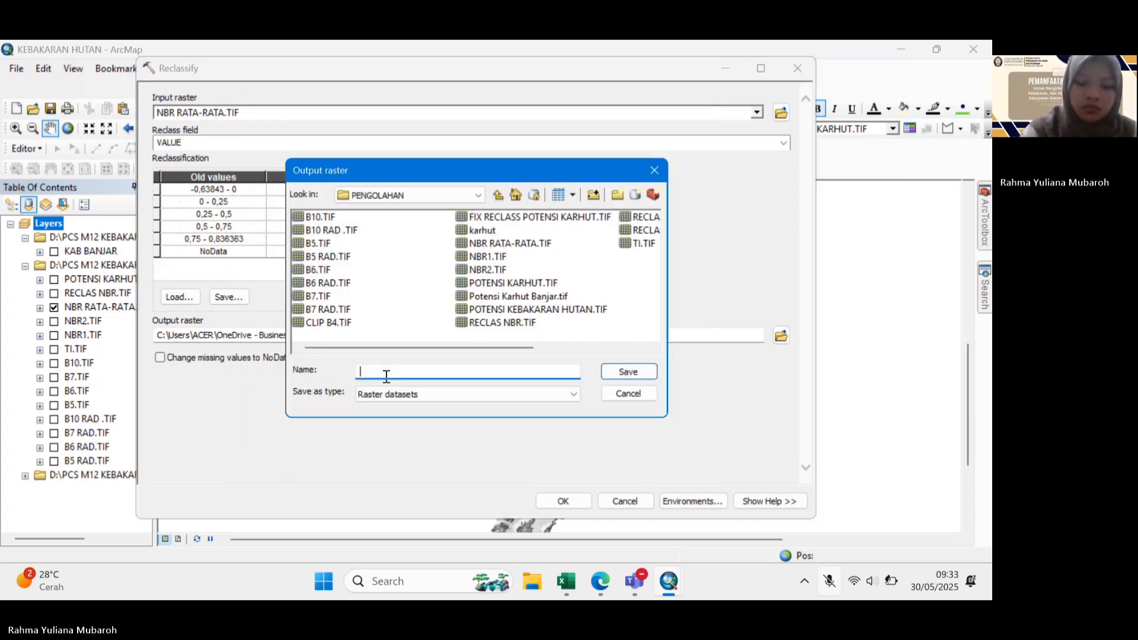
type("RECLAS NBR")
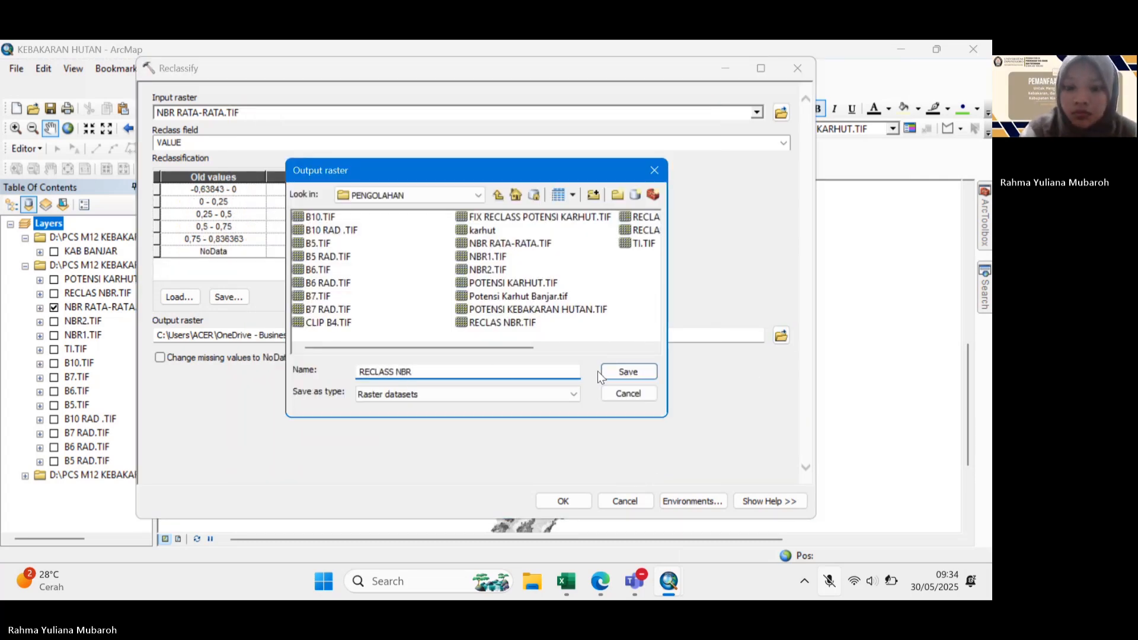
left_click(603, 372)
left_click(631, 499)
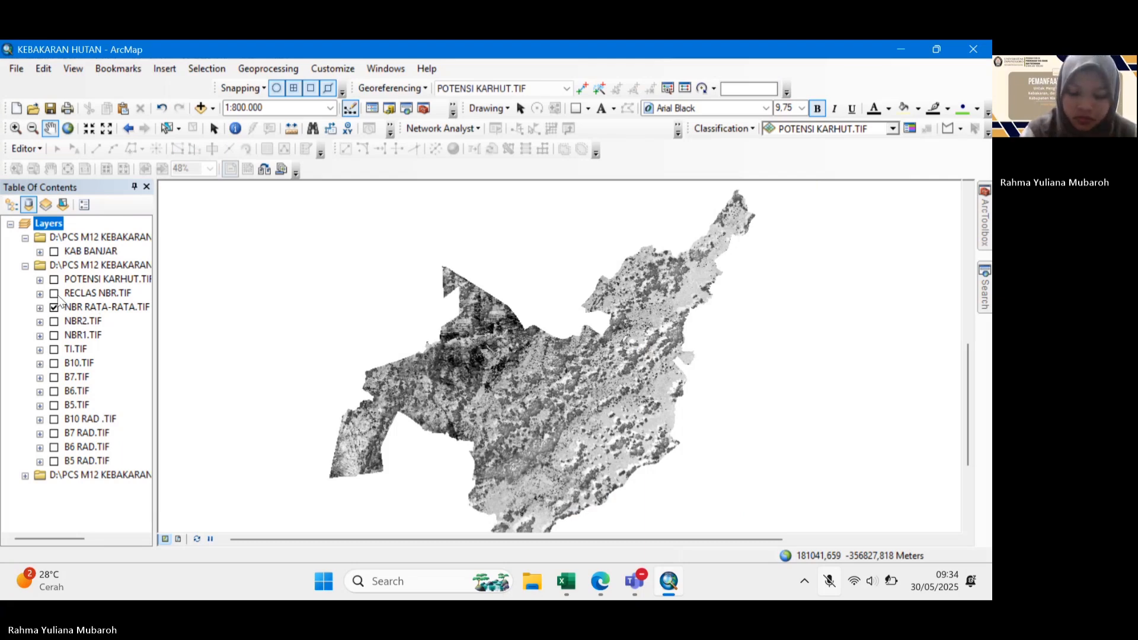
Hide the NBR RATA-RATA.TIF layer and display RECLAS NBR.TIF in its place.
left_click(54, 307)
left_click(54, 292)
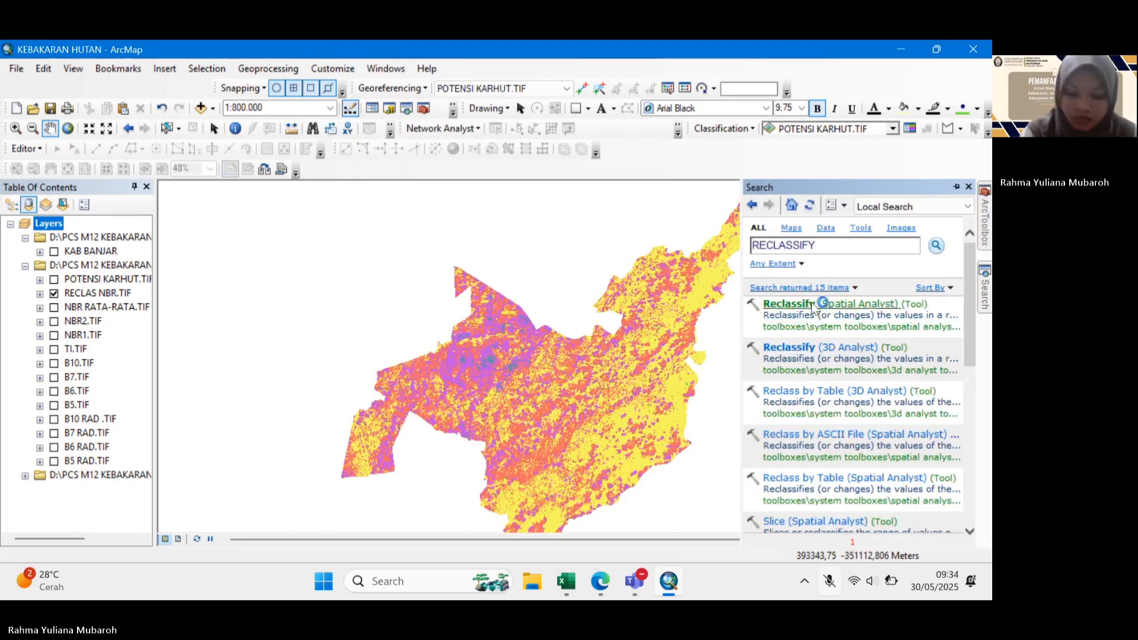
Open Reclassify with TI.TIF as input and classify it into 5 classes with break values 30, 32, 34, 36 and 38.
left_click(788, 304)
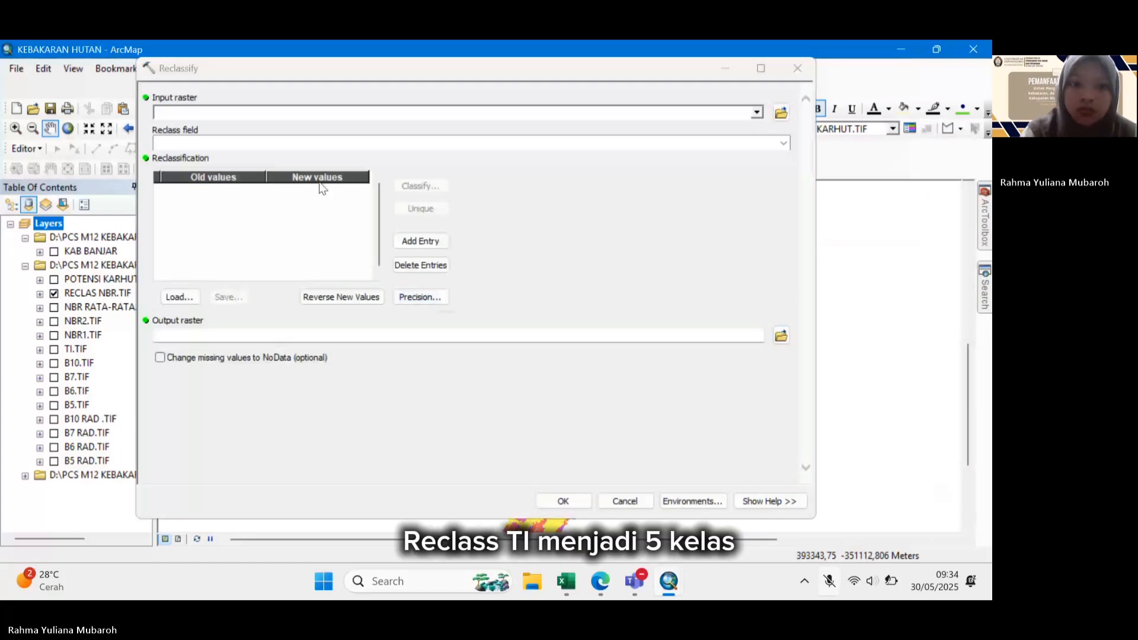
left_click(756, 112)
left_click(196, 196)
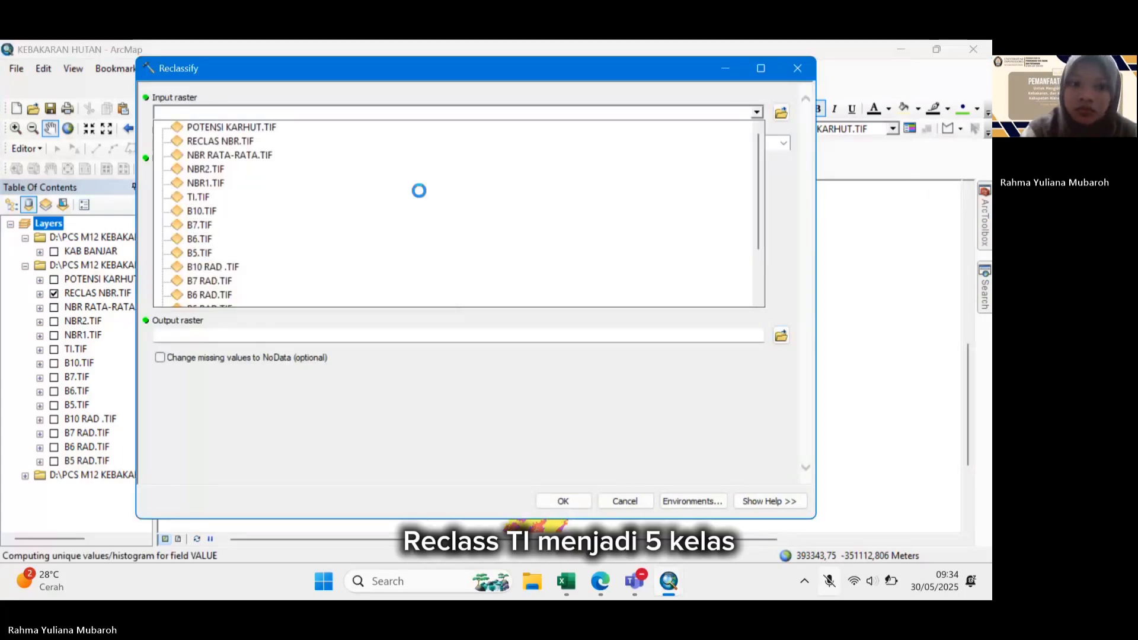
left_click(421, 185)
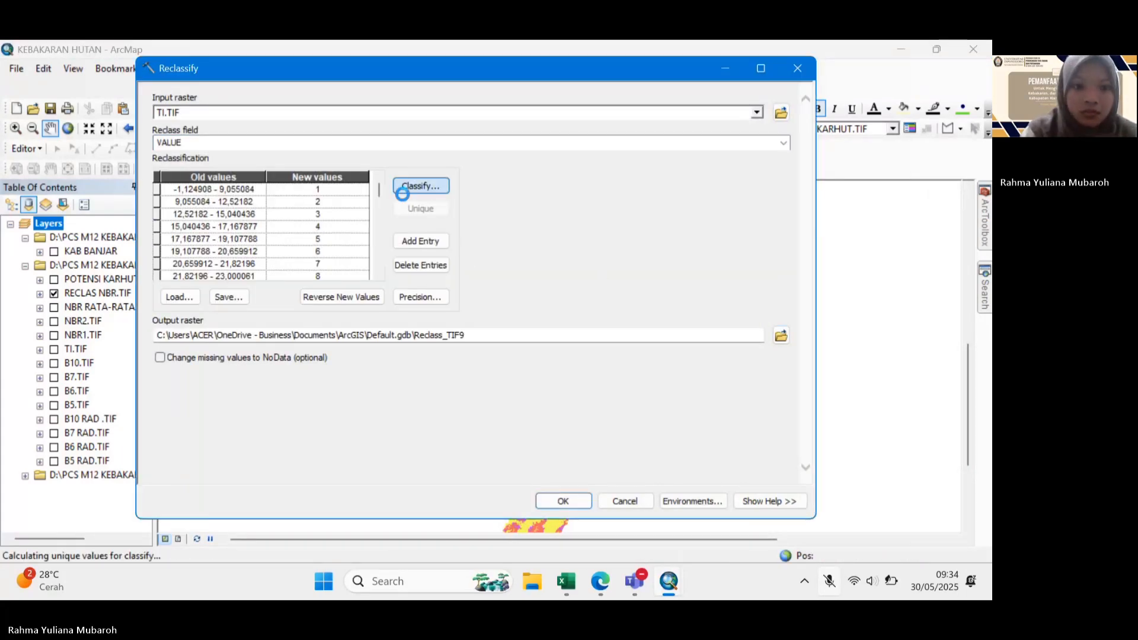
left_click(344, 164)
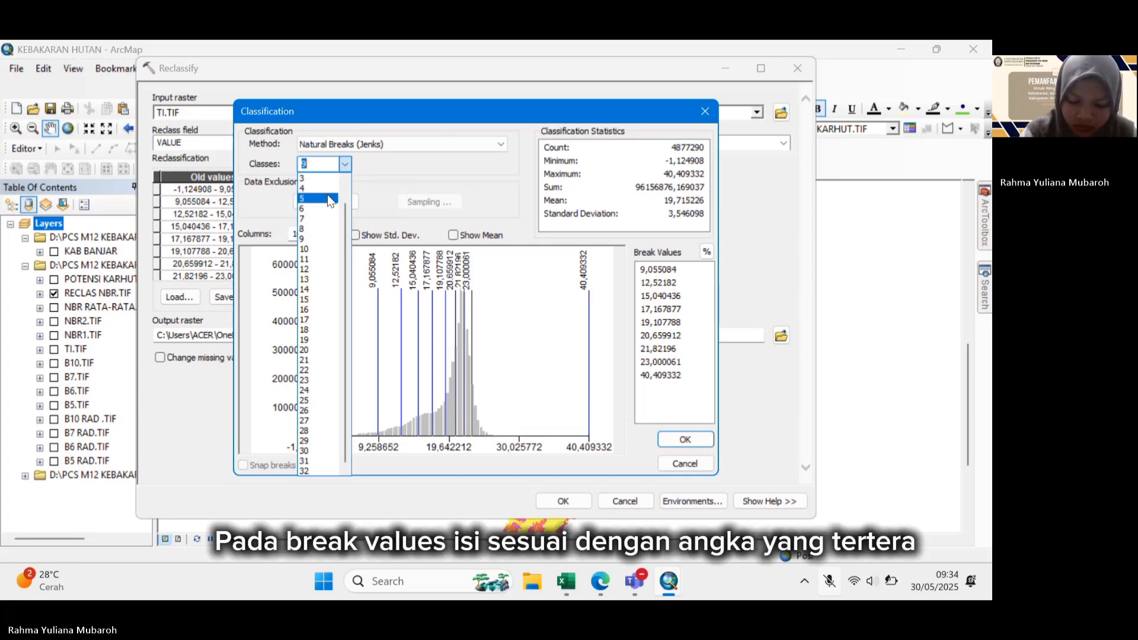
left_click(330, 202)
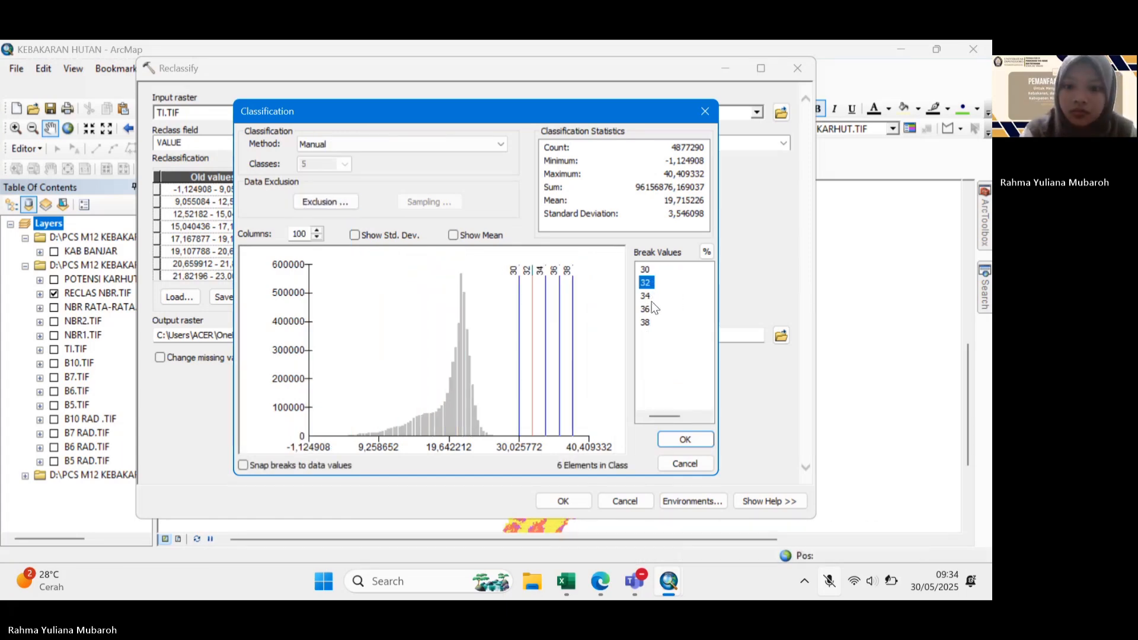
left_click(685, 439)
Name the reclassified output raster RECLASS TI in the PENGOLAHAN folder and close the Reclassify tool without running it.
left_click(780, 335)
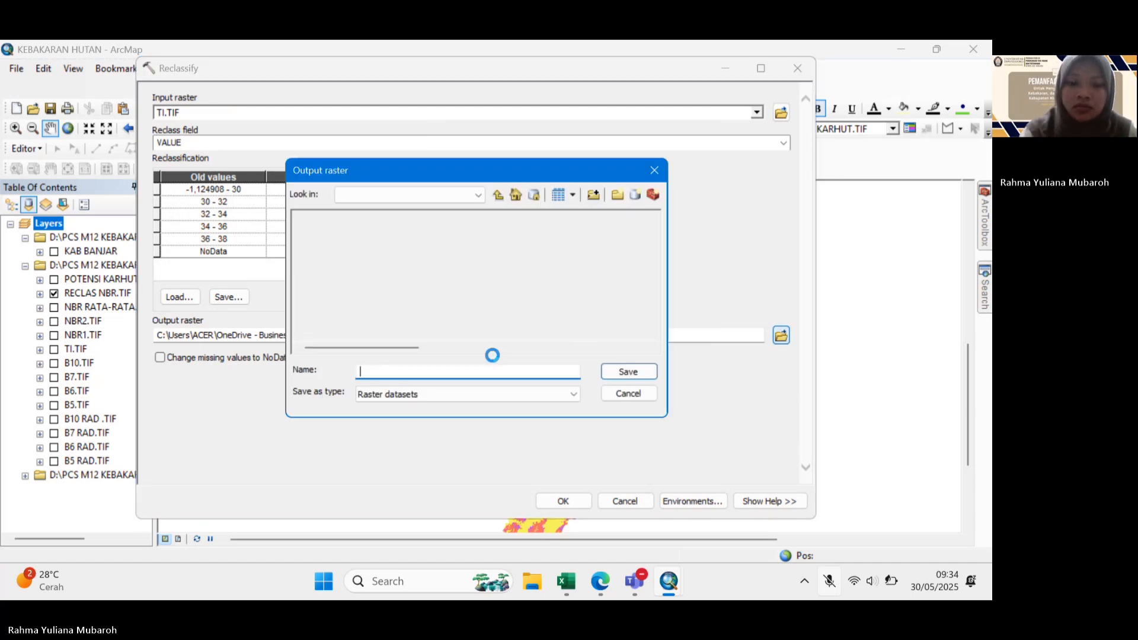
type("RECLASS TI")
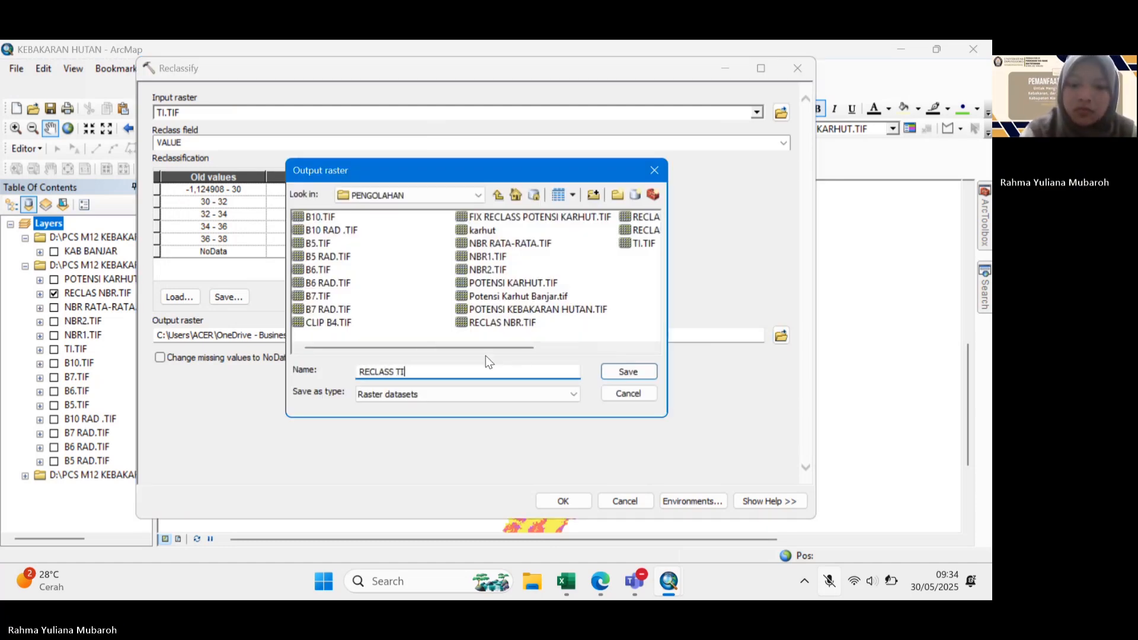
left_click(620, 373)
left_click(634, 496)
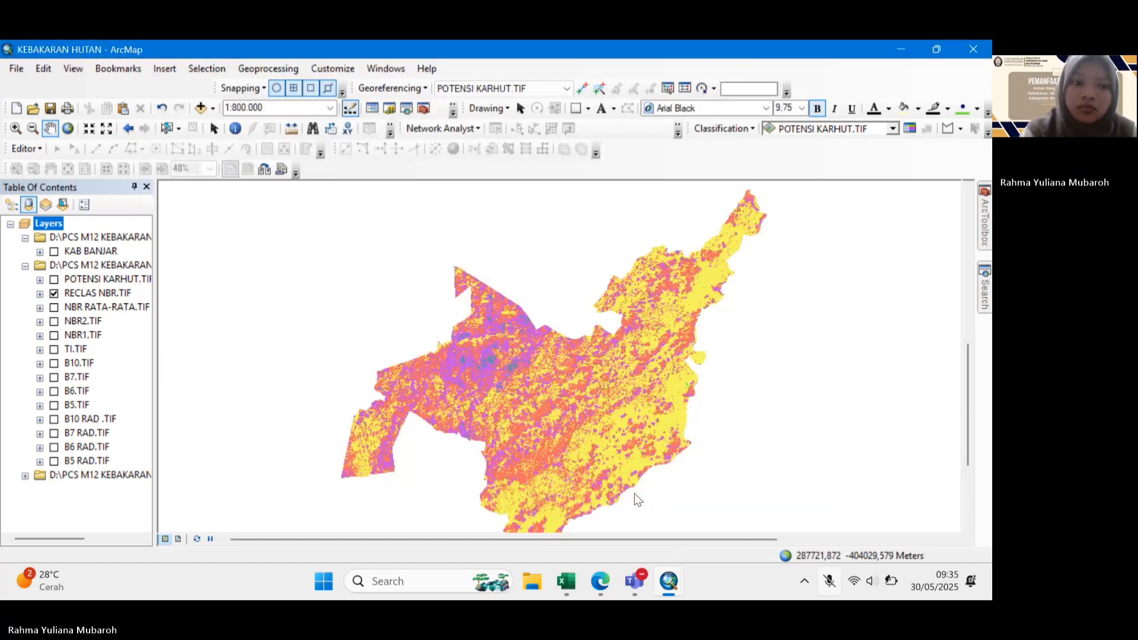
Find and open Raster Calculator and build the expression "RECLAS NBR.TIF" + "TI.TIF".
left_click(985, 304)
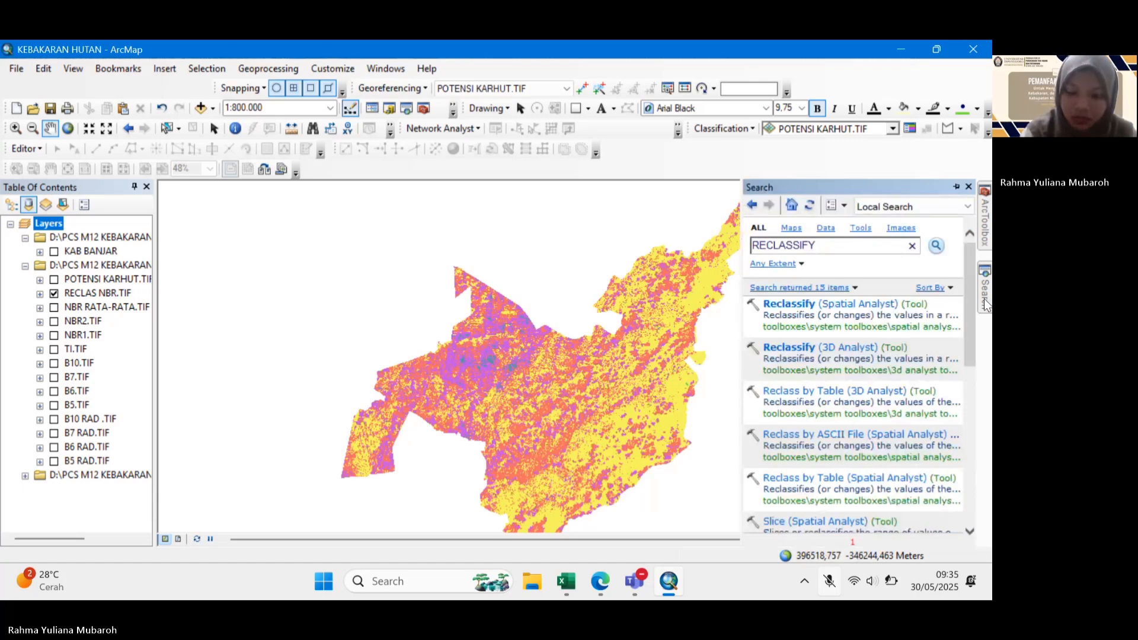
left_click_drag(811, 243, 738, 269)
type("RASTER CALCULATOR")
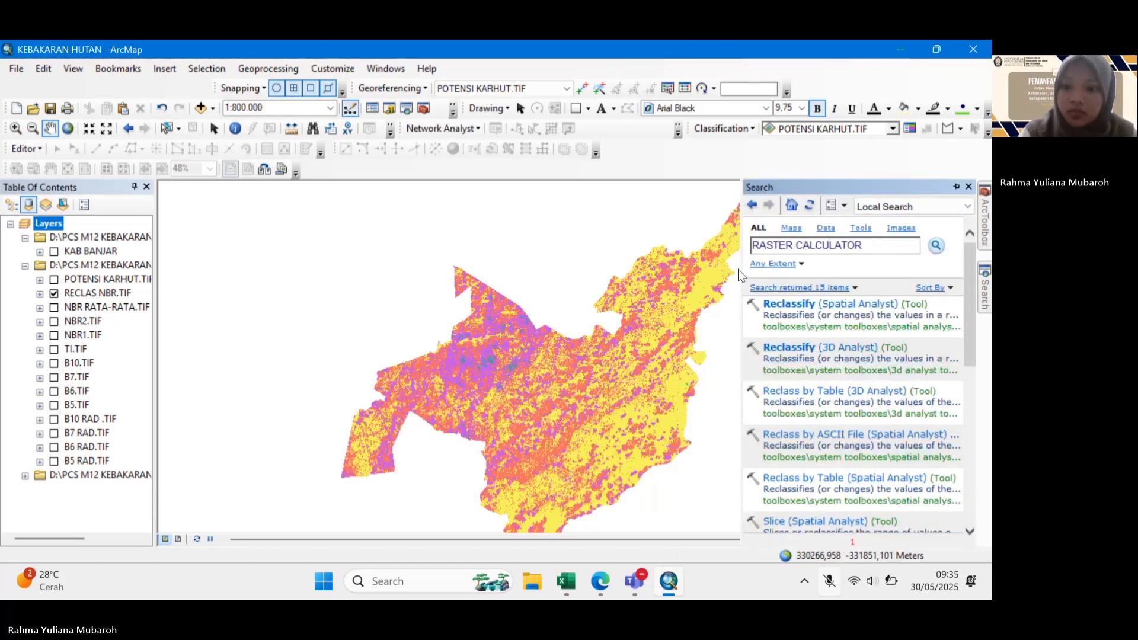
key("Return")
left_click(808, 348)
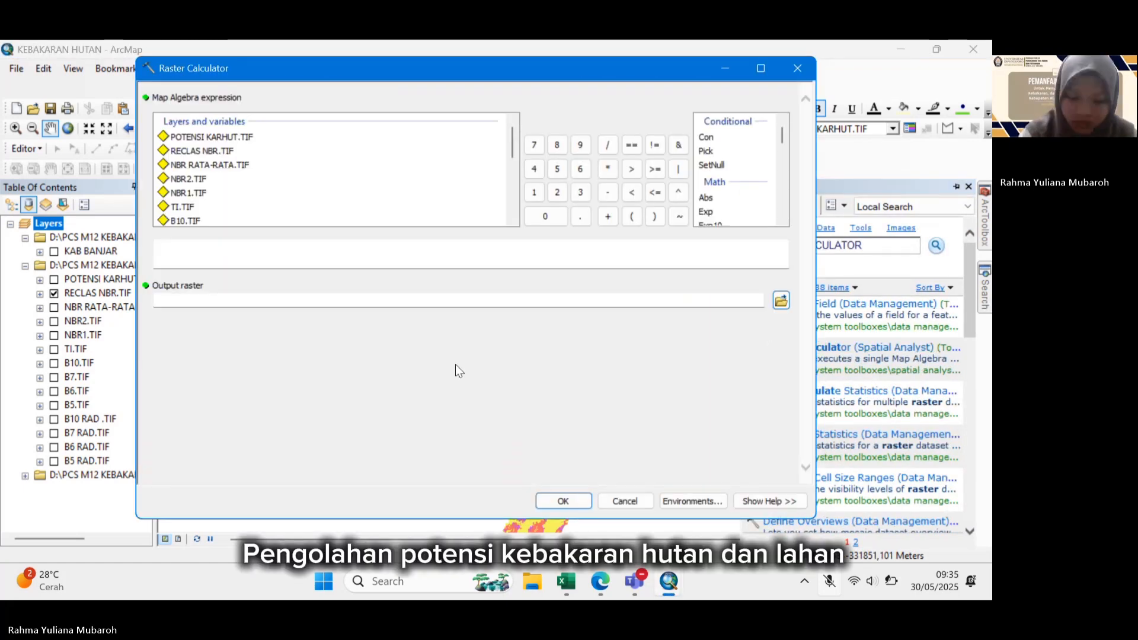
double_click(202, 152)
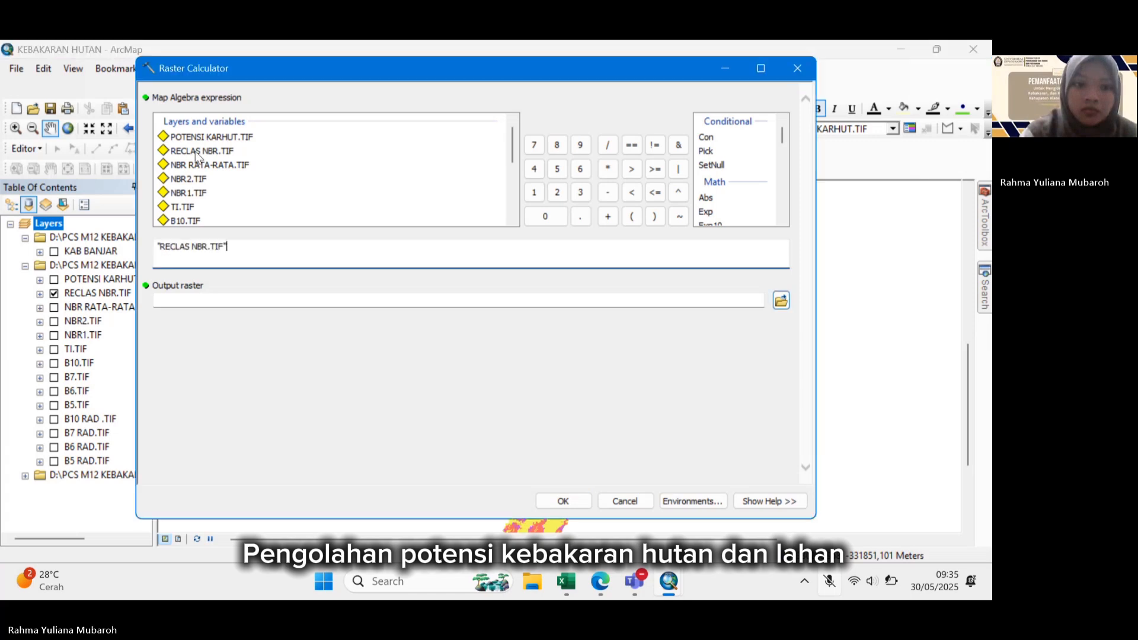
left_click(607, 216)
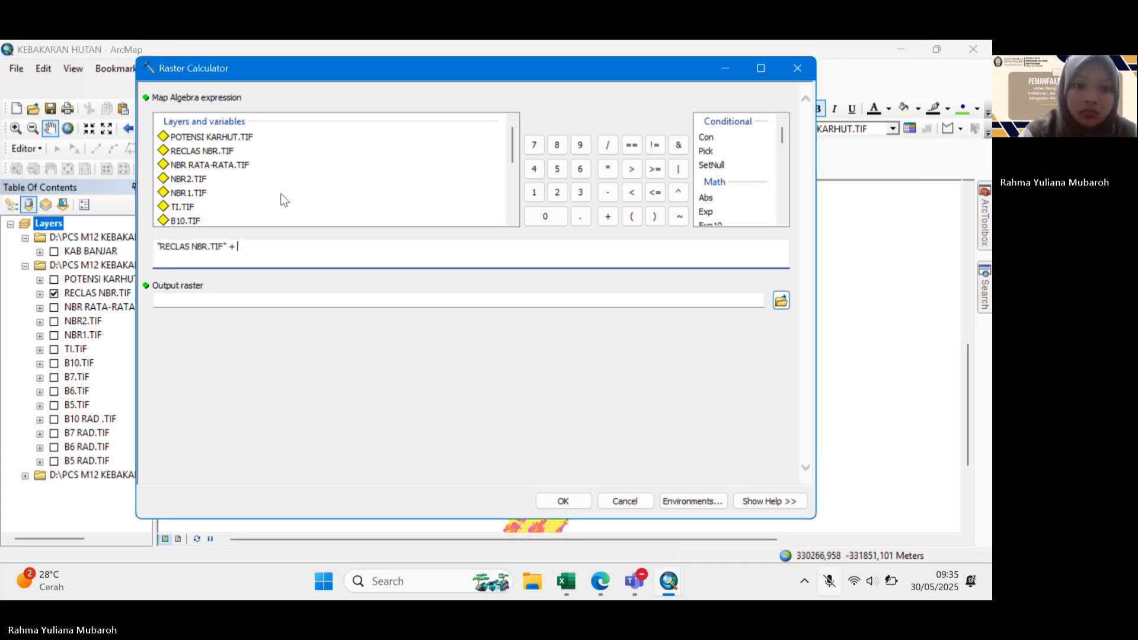
double_click(178, 206)
Name the calculated output raster POTENSI KARHUTLA in the PENGOLAHAN folder.
left_click(782, 301)
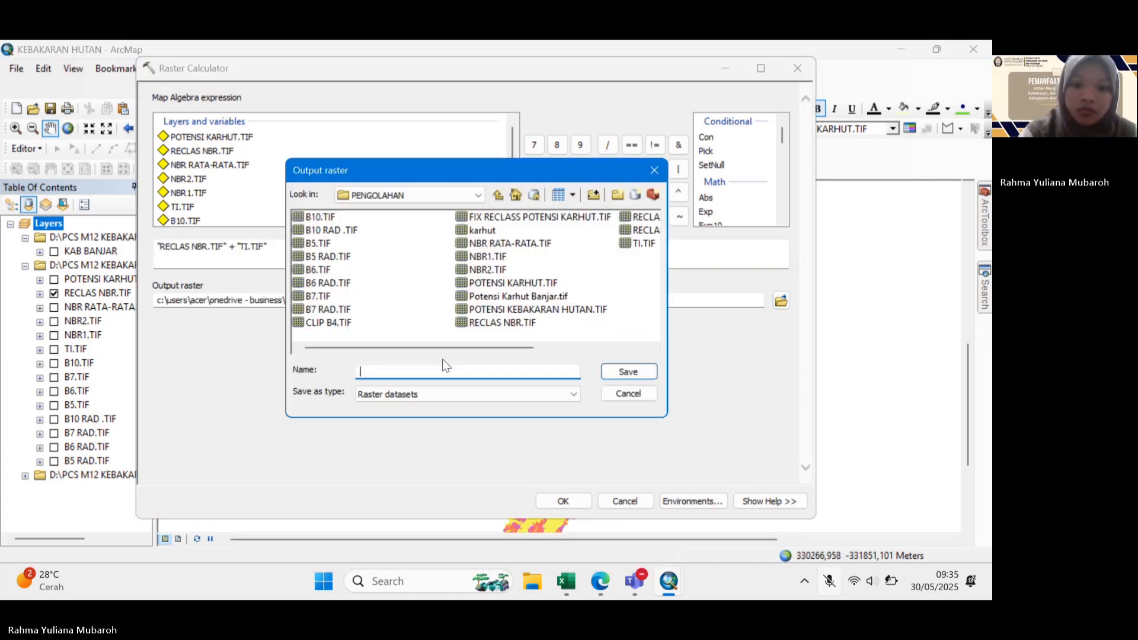
type("POTENSI KA")
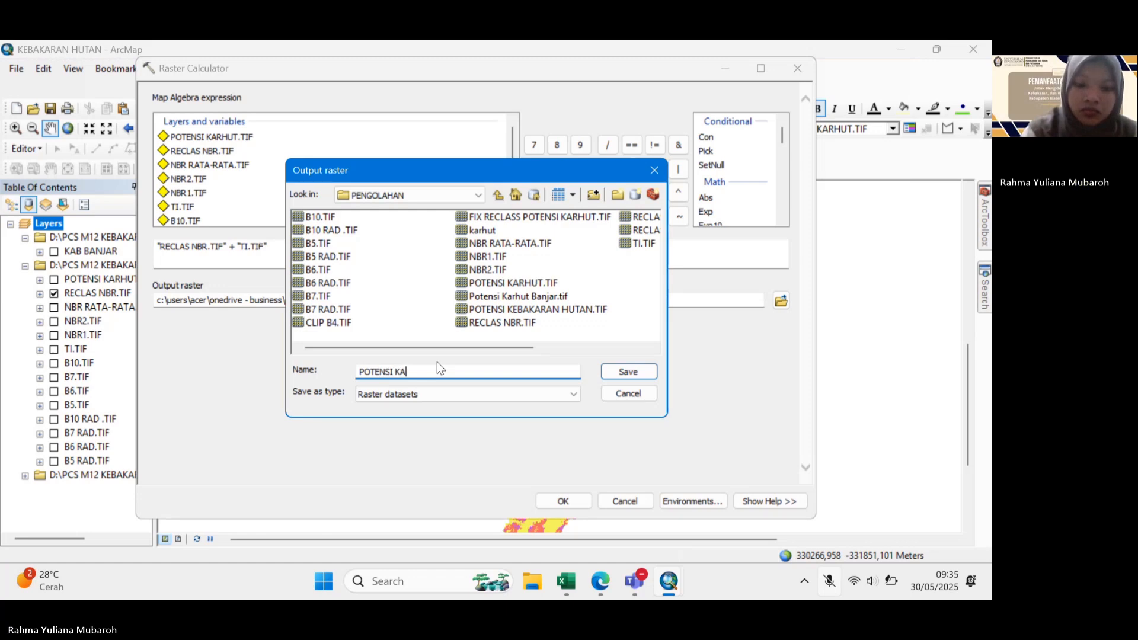
type("RHUTLA")
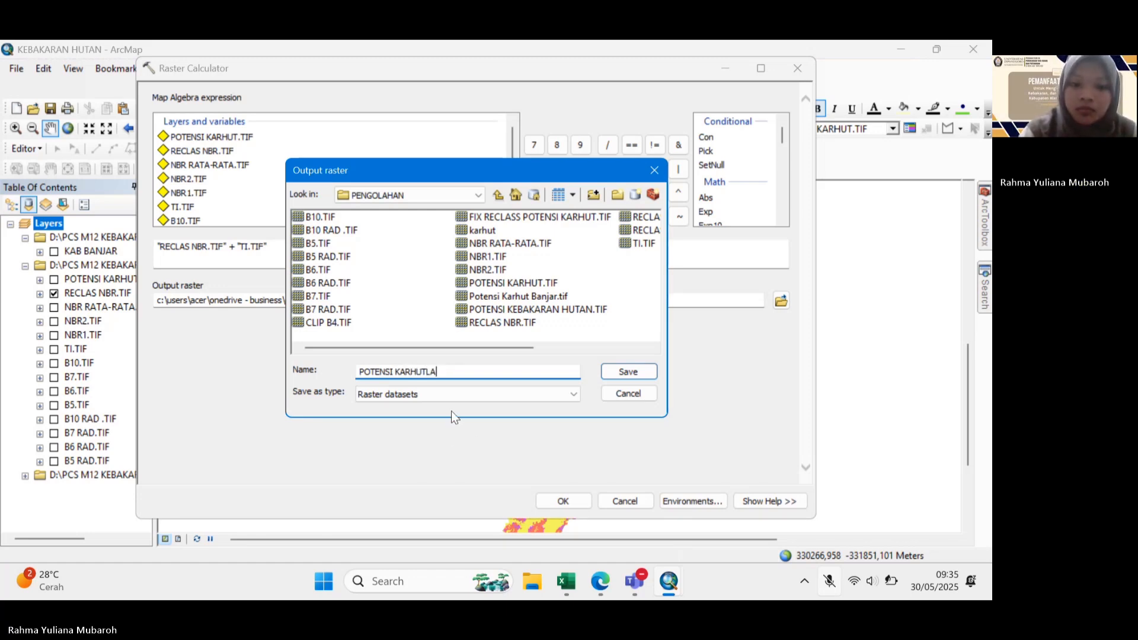
key("Return")
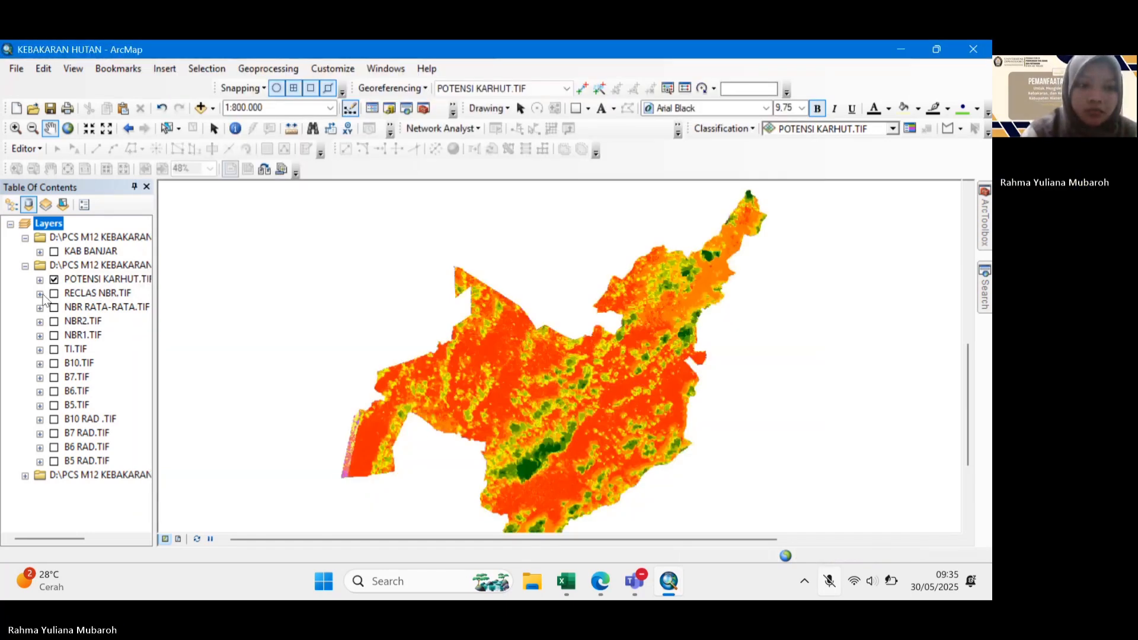
Expand the legend of the POTENSI KARHUT.TIF layer and examine the fire-potential map.
left_click(41, 294)
left_click(41, 294)
left_click(40, 279)
left_click_drag(601, 392, 642, 393)
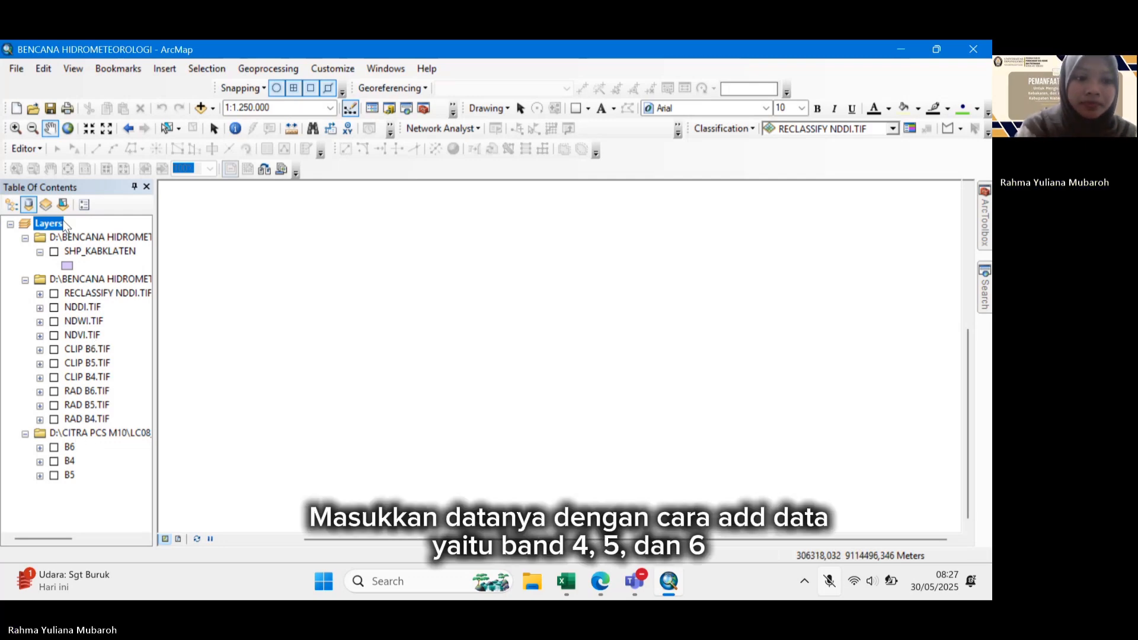
Try to add the Landsat 8 band rasters B4, B5 and B6 to the hydrometeorological disaster map.
right_click(51, 224)
left_click(95, 220)
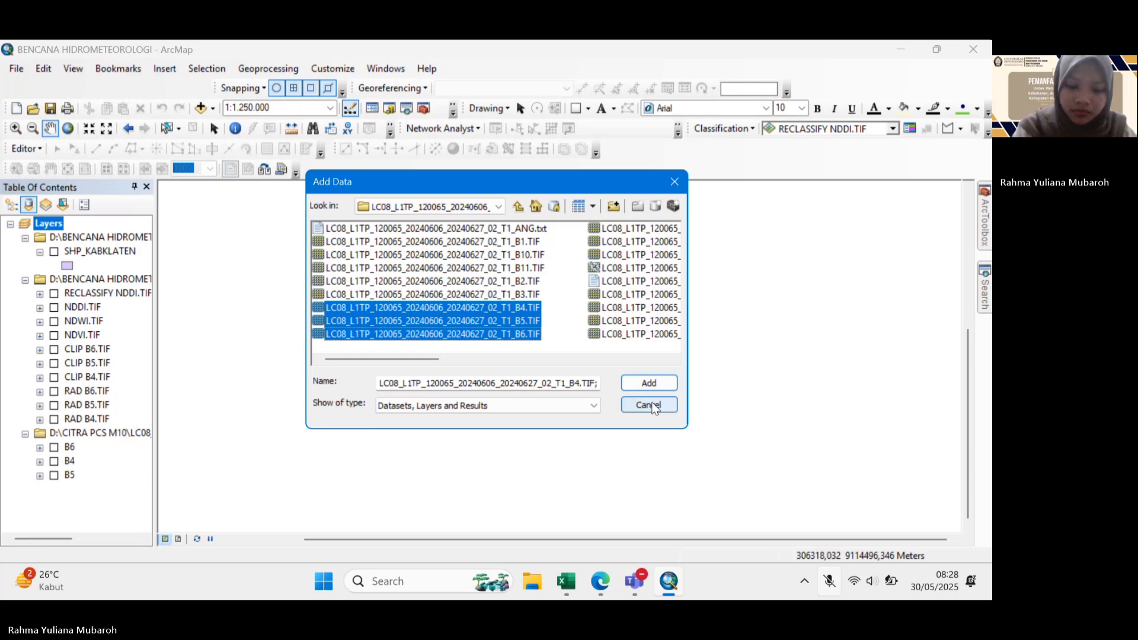
left_click(652, 405)
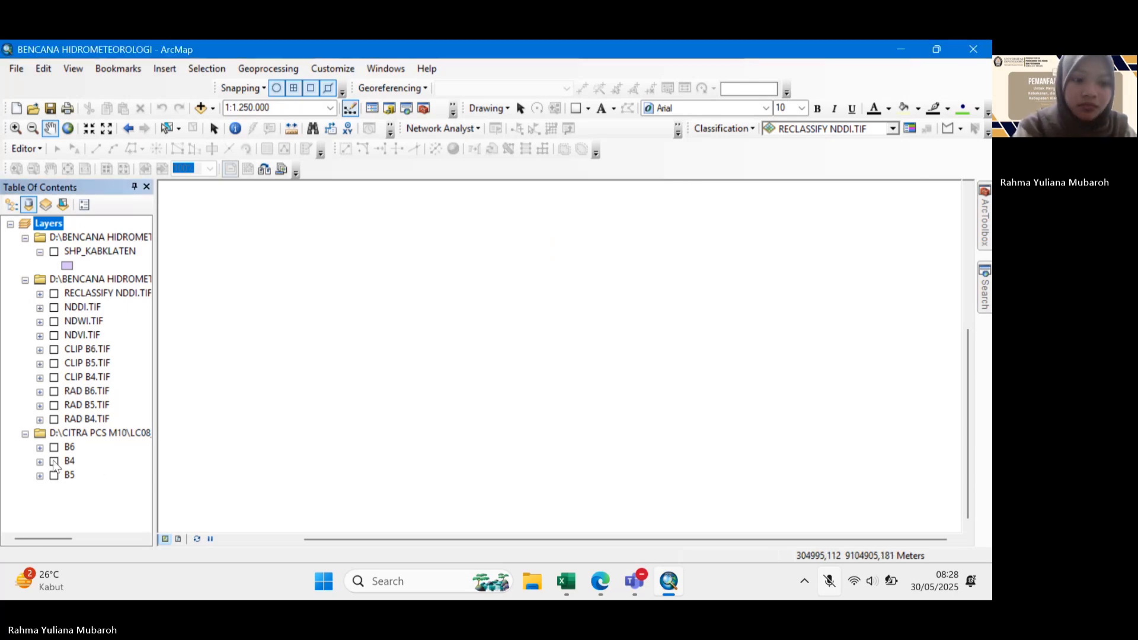
Turn on the original band layers B4, B5 and B6 in the map.
left_click(54, 461)
left_click(54, 475)
left_click(54, 447)
scroll(694, 377, "down", 3)
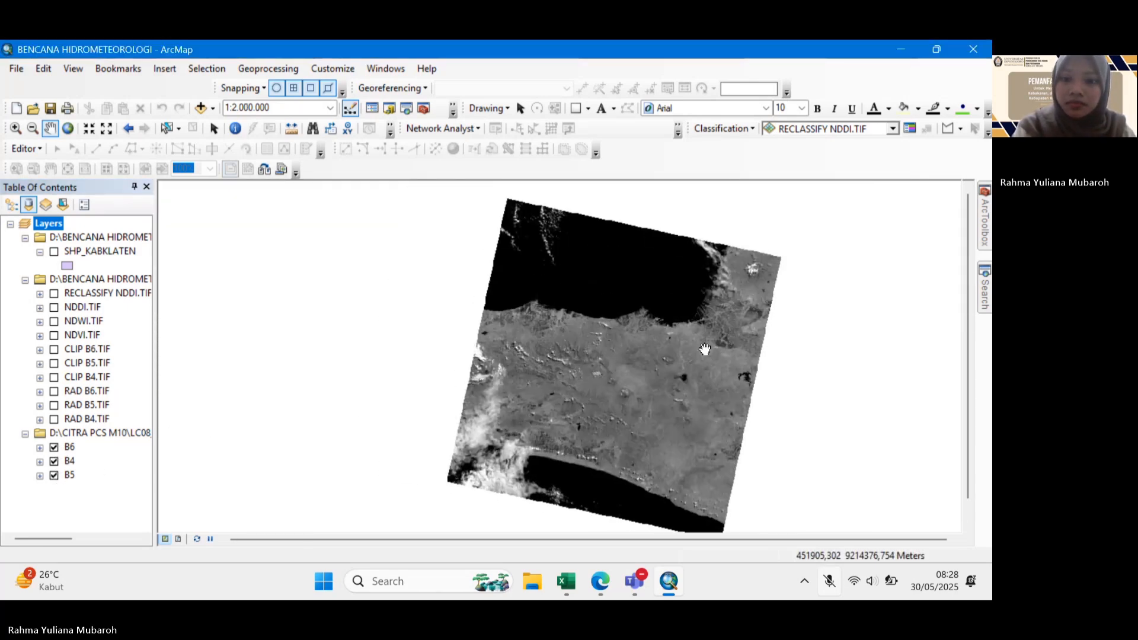
left_click_drag(695, 377, 665, 358)
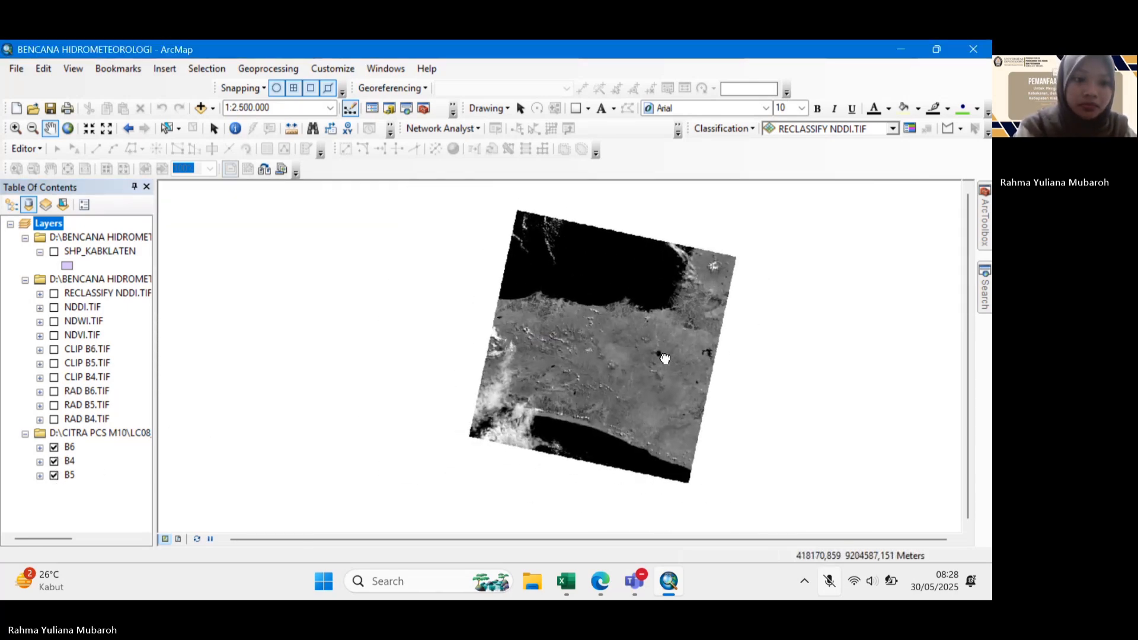
Find and open Raster Calculator and build the radiometric correction expression 0.00002 * "B4" - 0.1.
type("E")
type("R CALCULATOR")
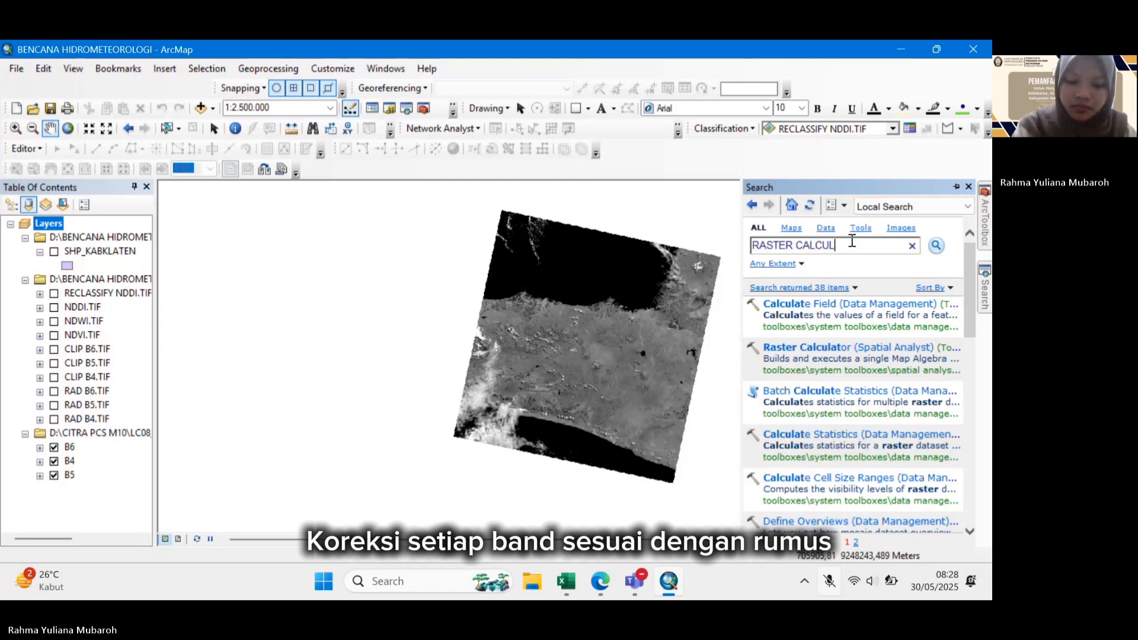
left_click(827, 348)
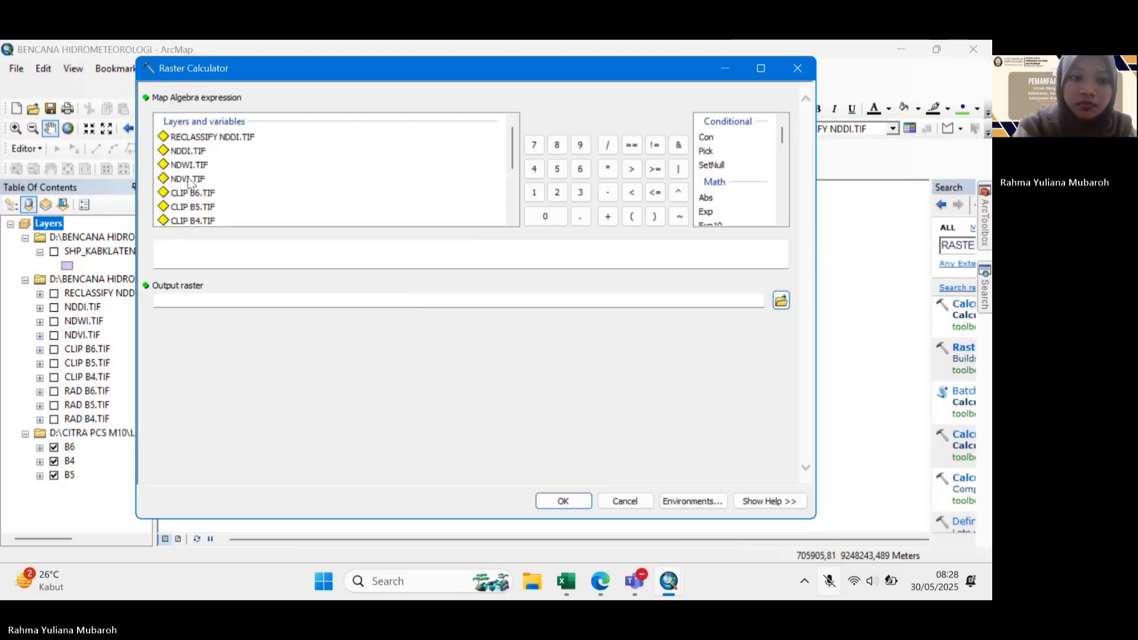
scroll(177, 201, "down", 2)
left_click(543, 217)
type(".")
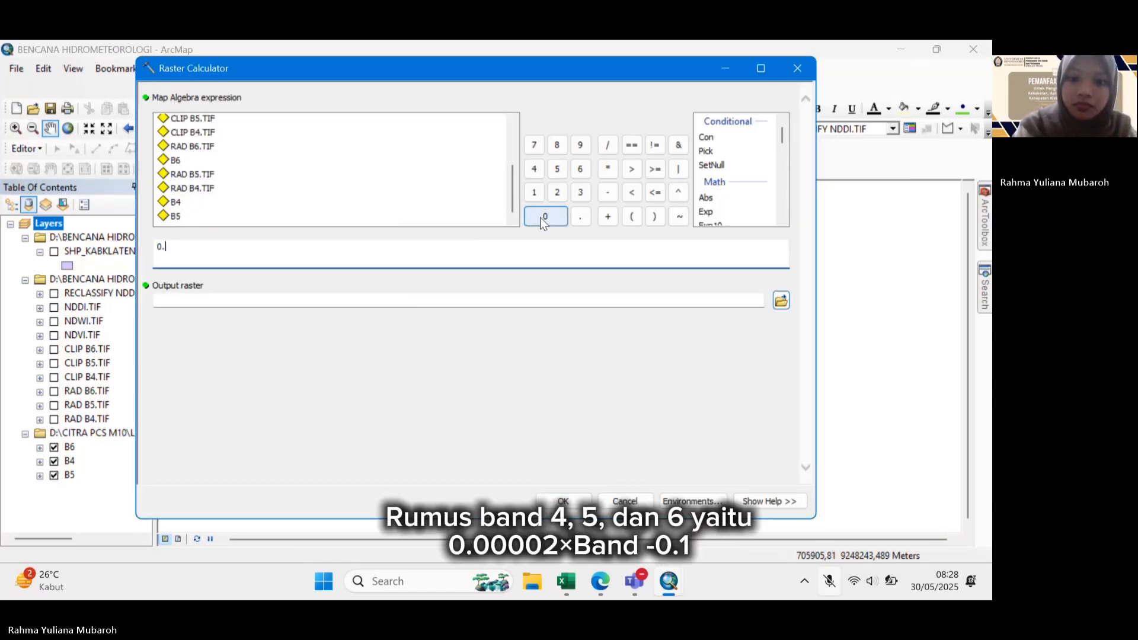
left_click(538, 216)
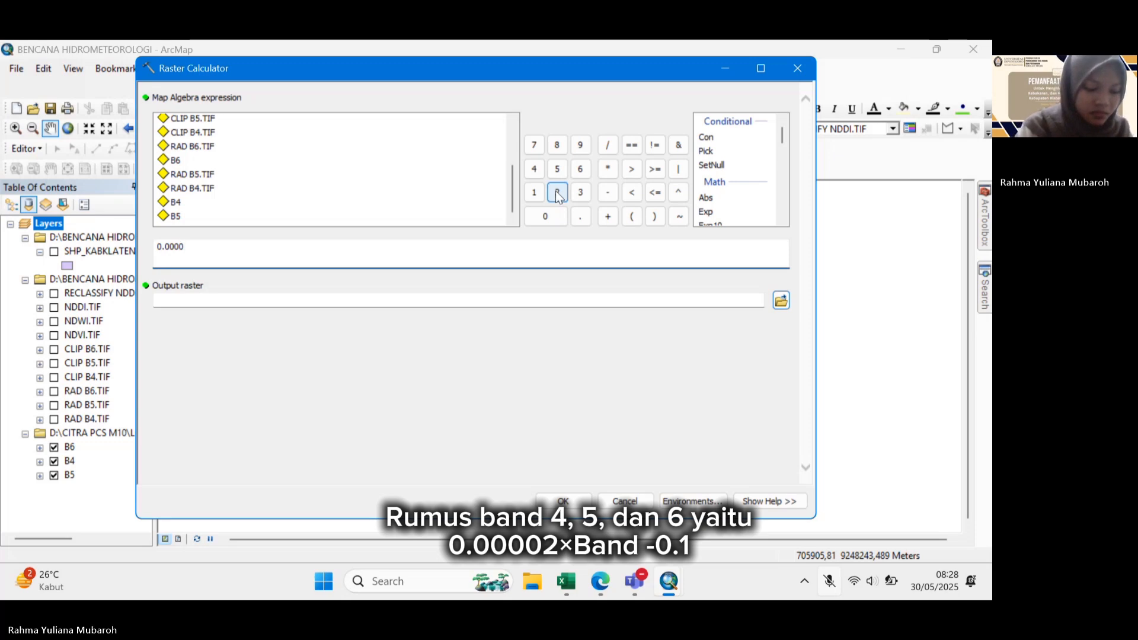
left_click(557, 192)
left_click(608, 169)
double_click(187, 202)
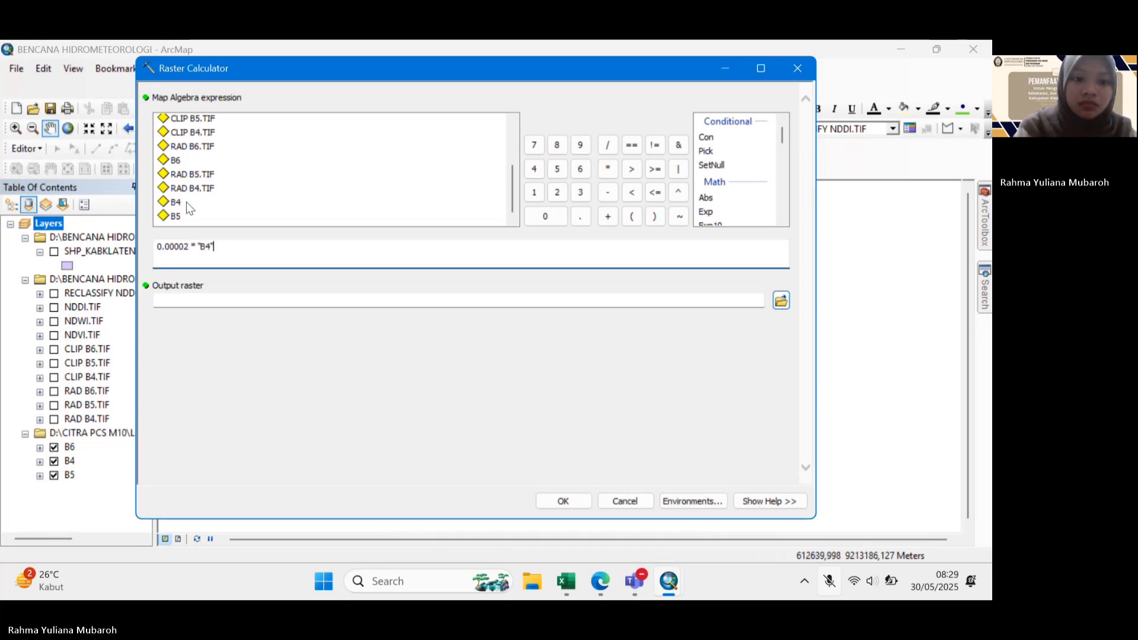
left_click(607, 192)
left_click(548, 216)
type(".")
left_click(534, 192)
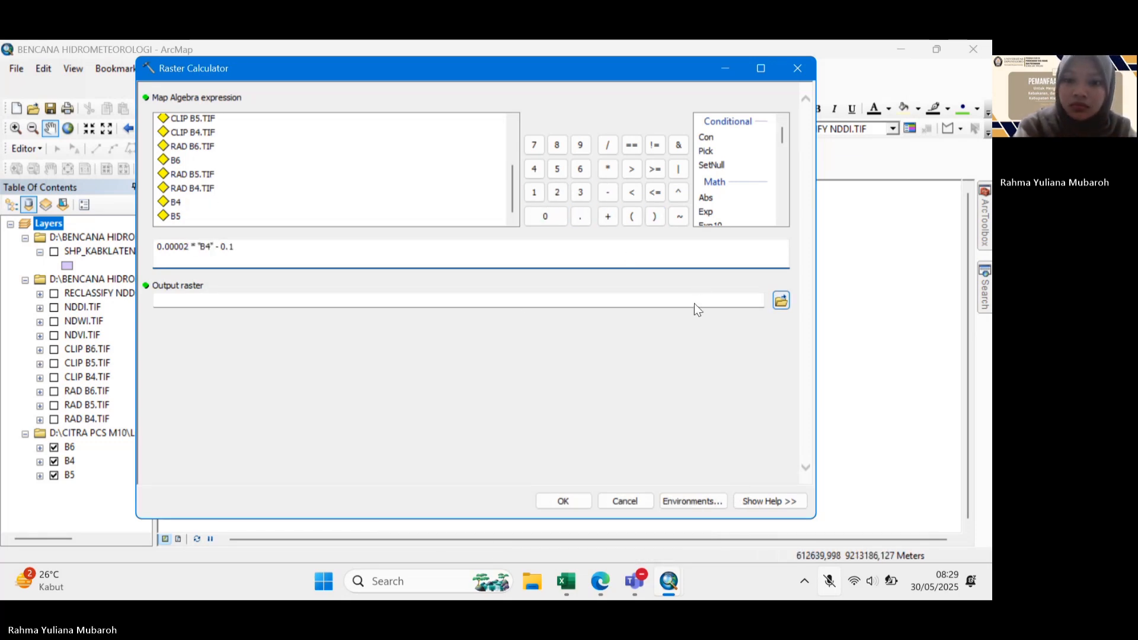
Save the corrected band output as RAD B4.TIF in the PENGOLAHAN folder and run the calculation.
left_click(781, 301)
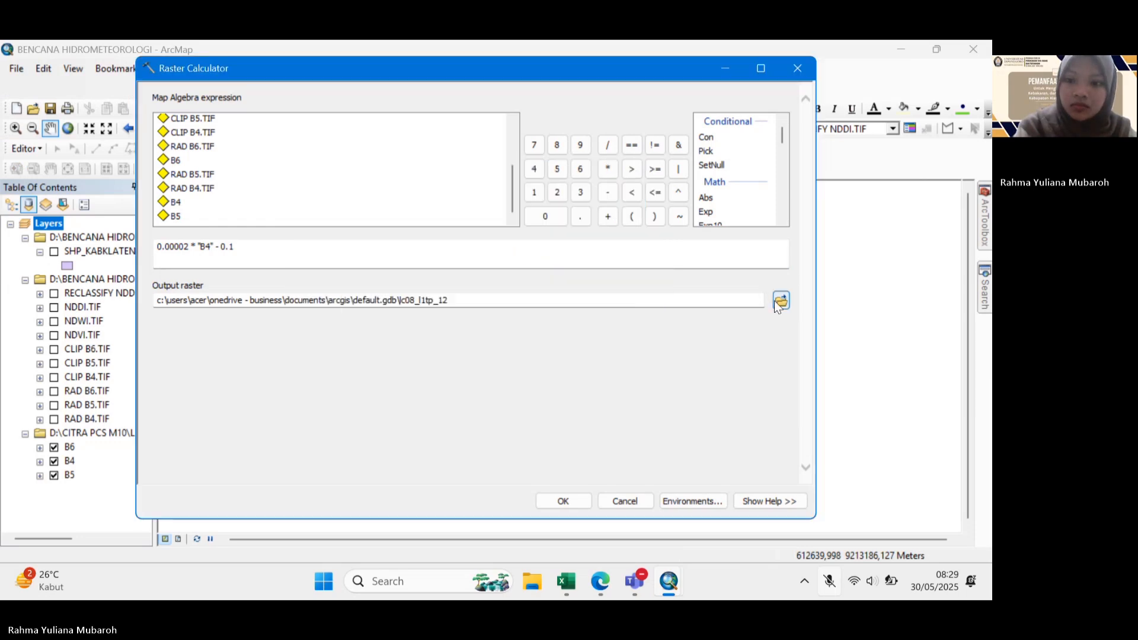
type("RAD B4.TIF")
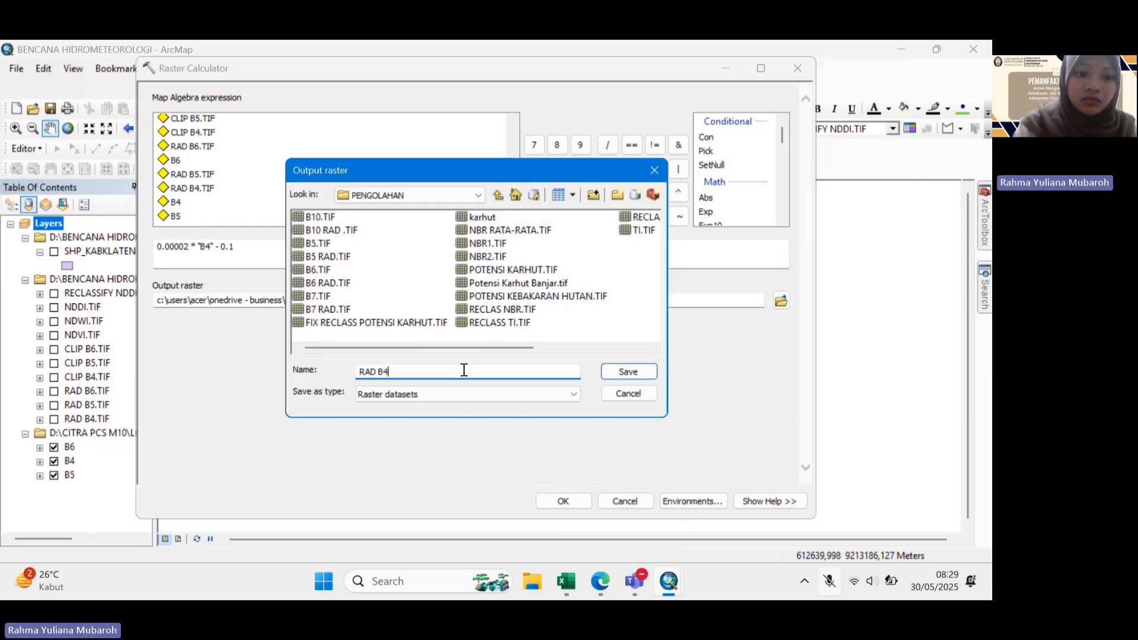
left_click(620, 373)
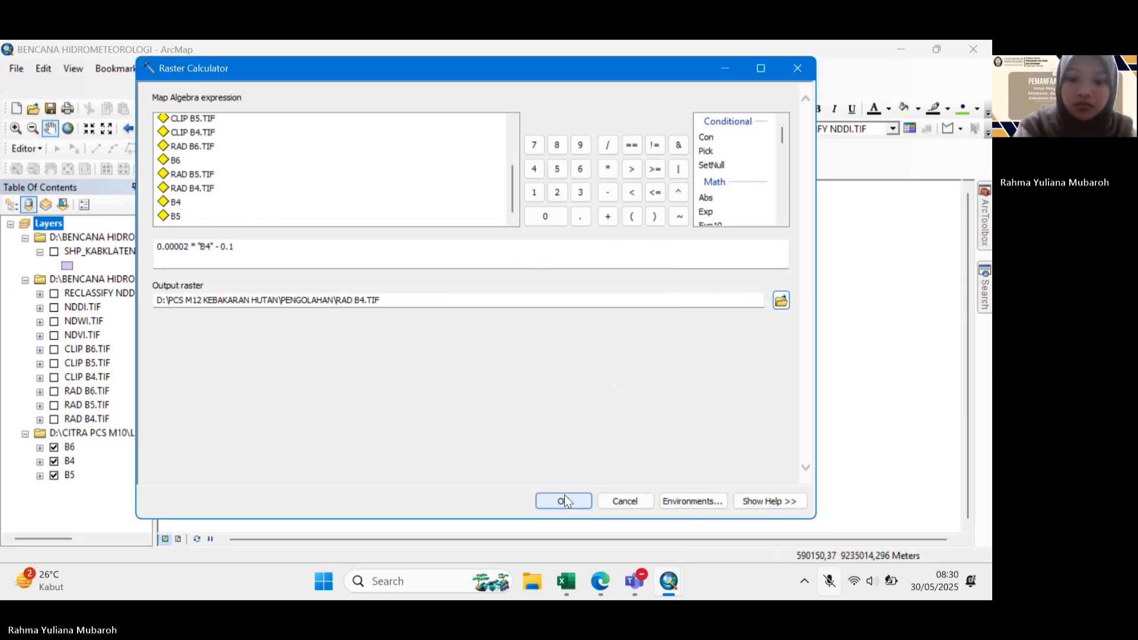
left_click(564, 496)
Display the corrected layers RAD B4.TIF, RAD B5.TIF and RAD B6.TIF, hide the original bands B4, B5 and B6, and collapse their group.
left_click(54, 419)
left_click(54, 406)
left_click(54, 391)
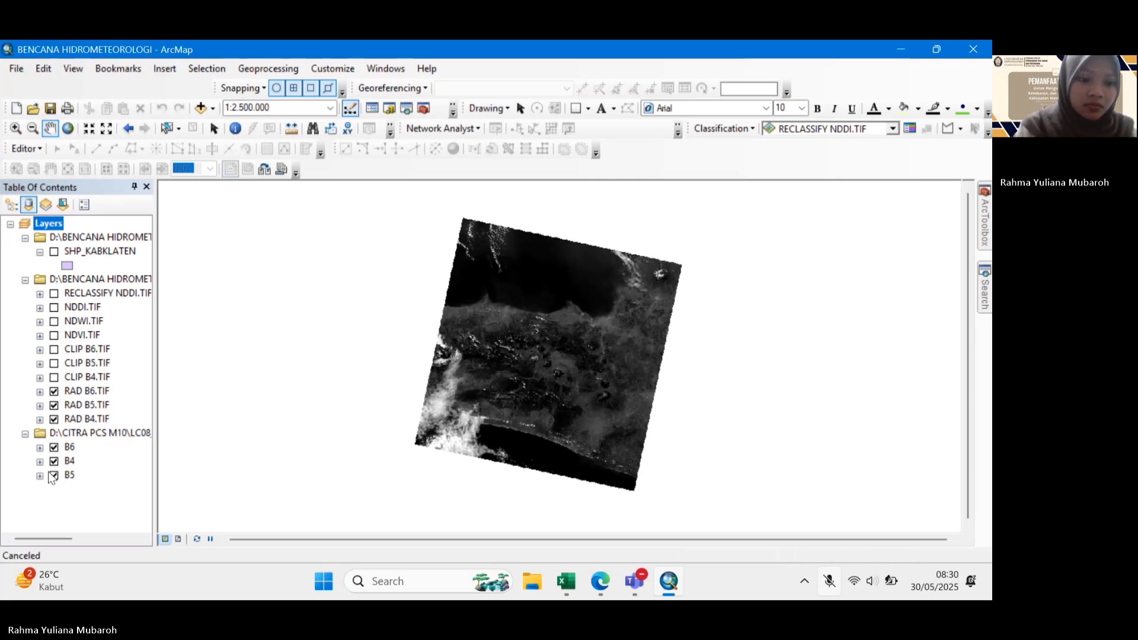
left_click(54, 475)
left_click(54, 461)
left_click(54, 447)
left_click(25, 434)
left_click(70, 392)
right_click(70, 391)
left_click(122, 236)
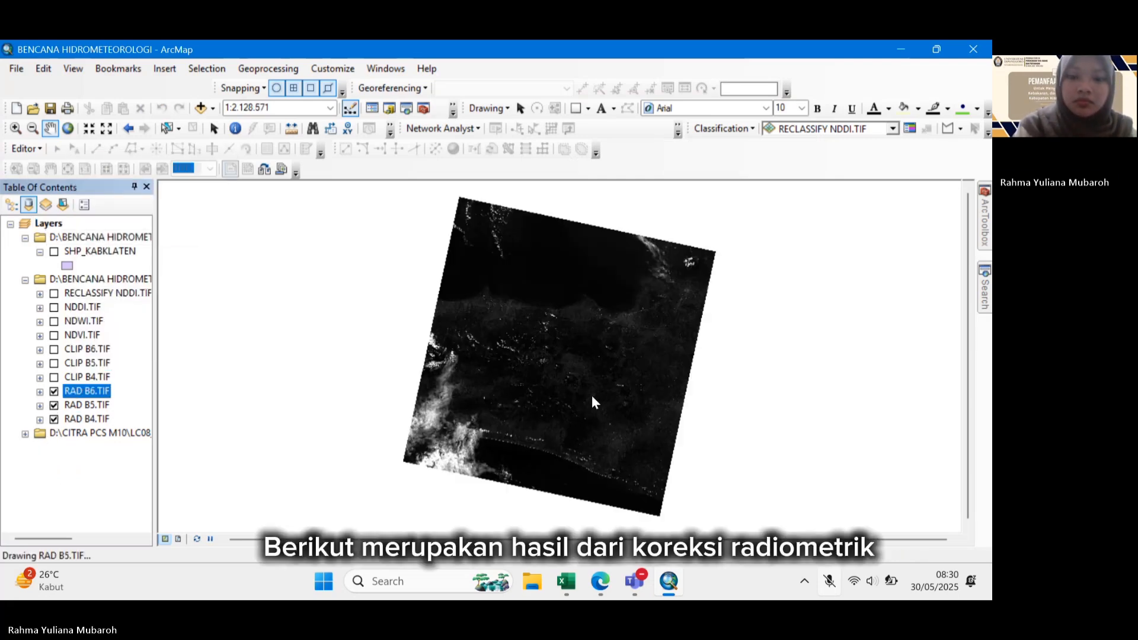
left_click_drag(618, 340, 572, 382)
Show the SHP_KABKLATEN boundary and set up Extract by Mask with RAD B4.TIF as input and SHP_KABKLATEN as mask.
left_click(54, 251)
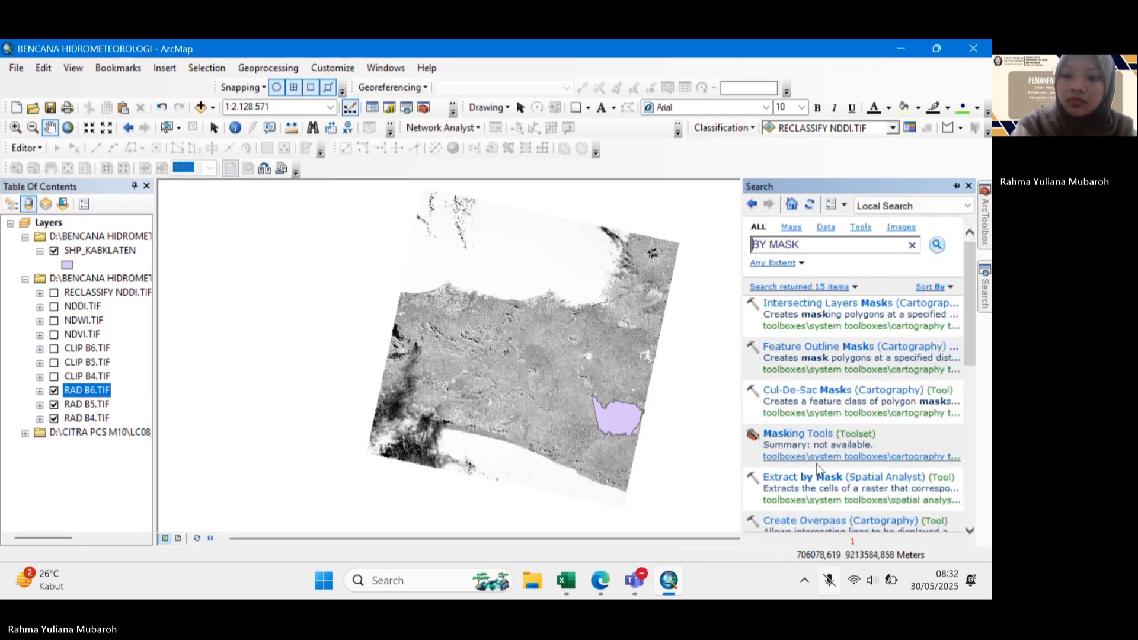
left_click(821, 477)
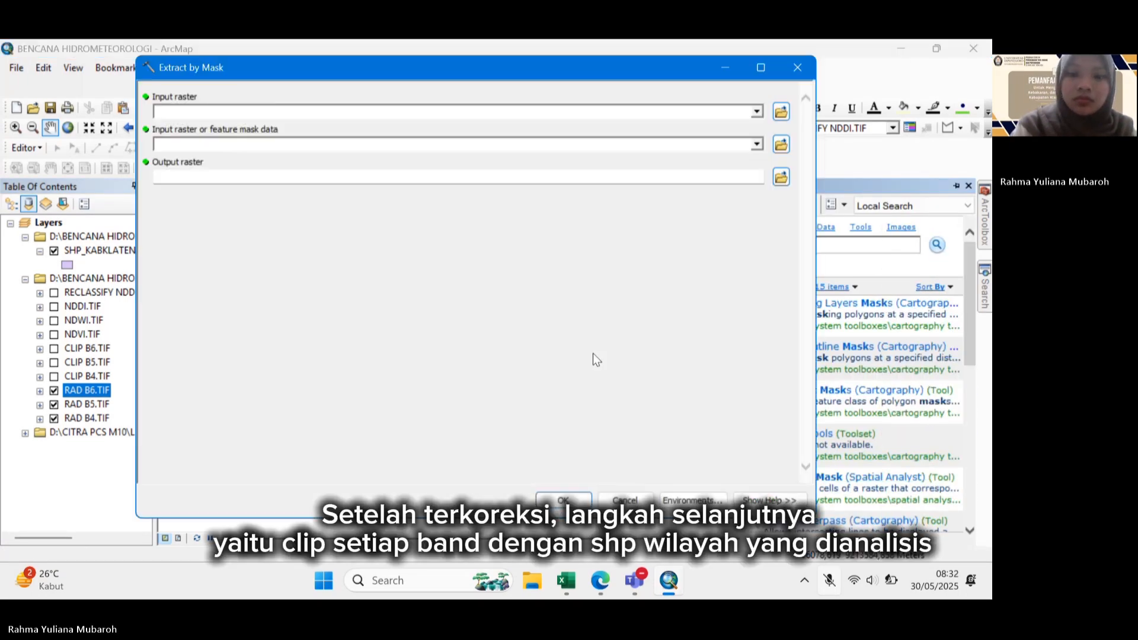
left_click(757, 111)
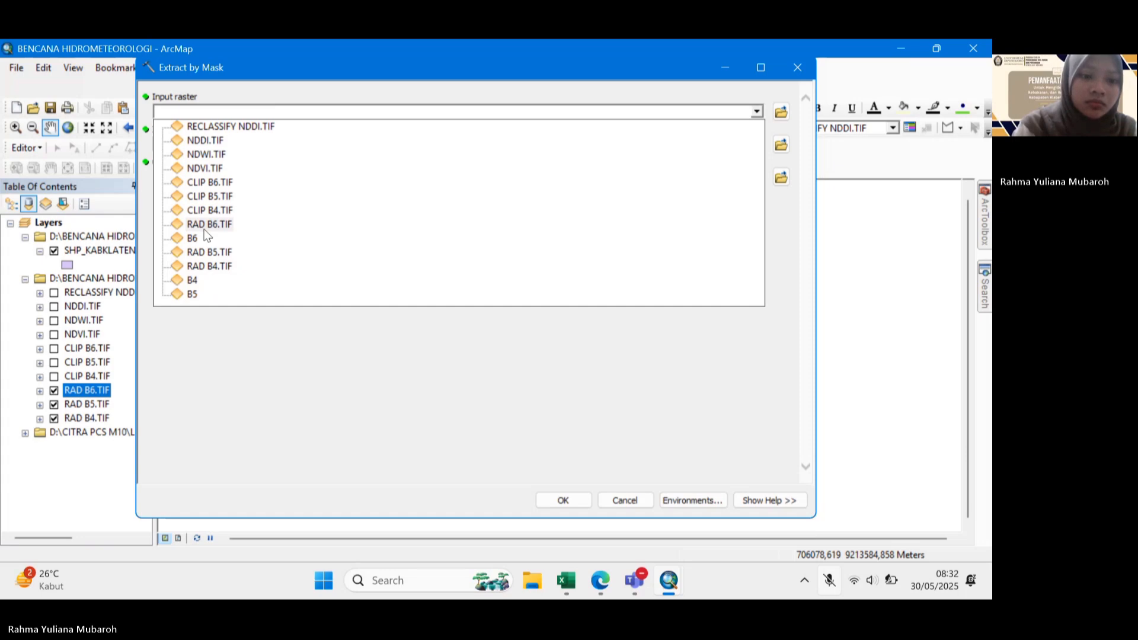
left_click(206, 267)
left_click(285, 144)
left_click(220, 157)
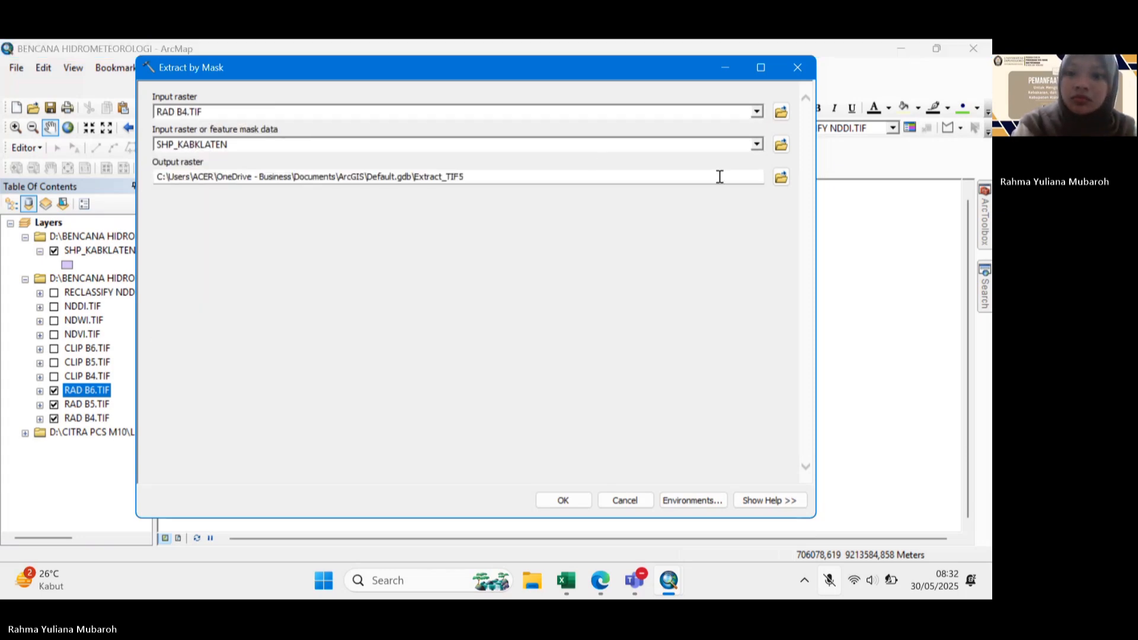
Name the Extract by Mask output raster CLIP B4.TIF in the PENGOLAHAN folder.
left_click(781, 178)
type("CLIP")
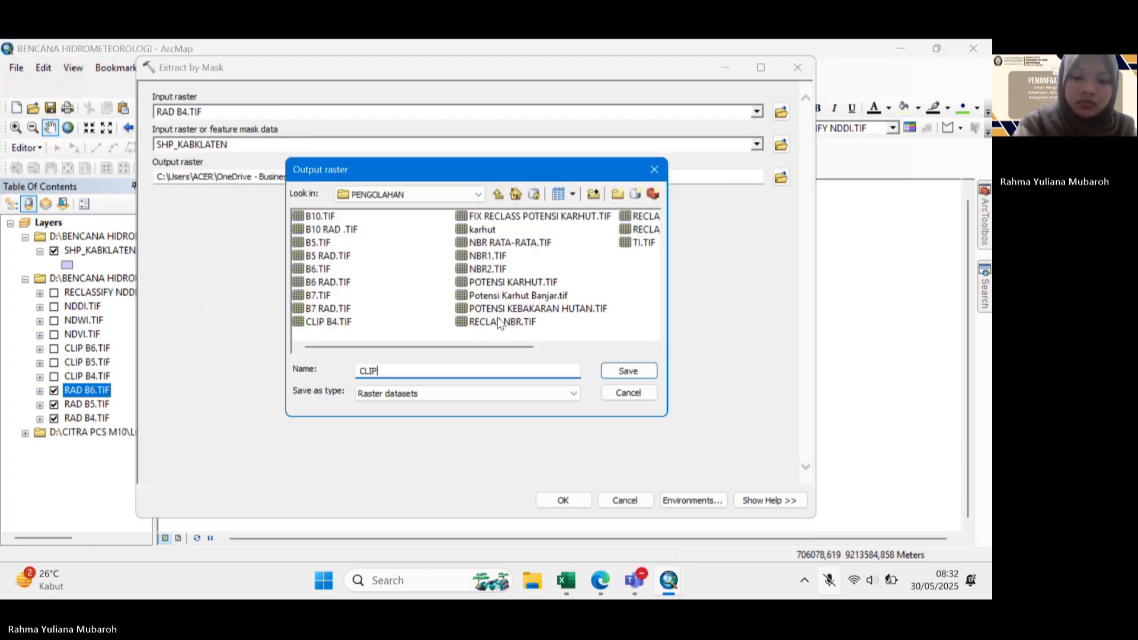
type(" B4.TIF")
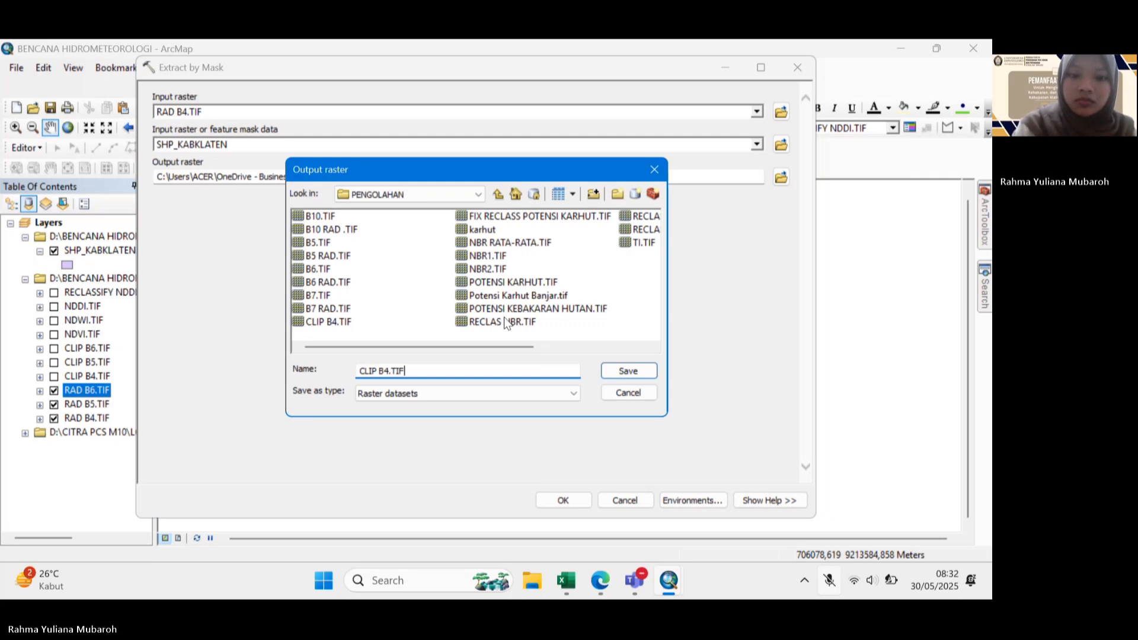
left_click(628, 370)
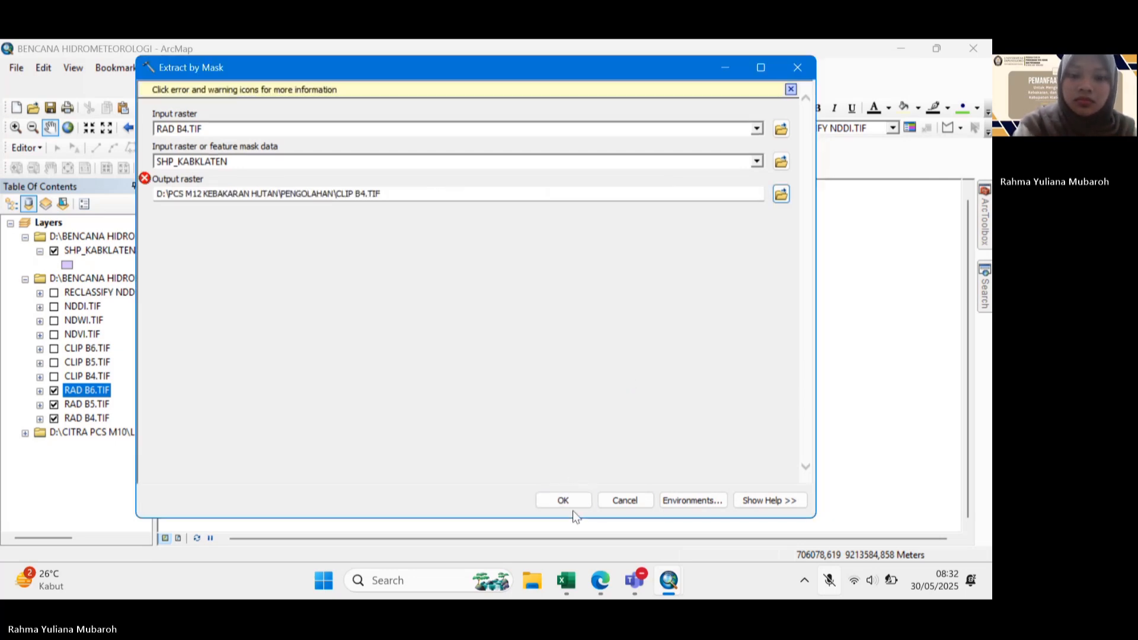
Name the NDVI raster calculation's output NDVI in the PENGOLAHAN folder and close the Raster Calculator without running it.
left_click(626, 501)
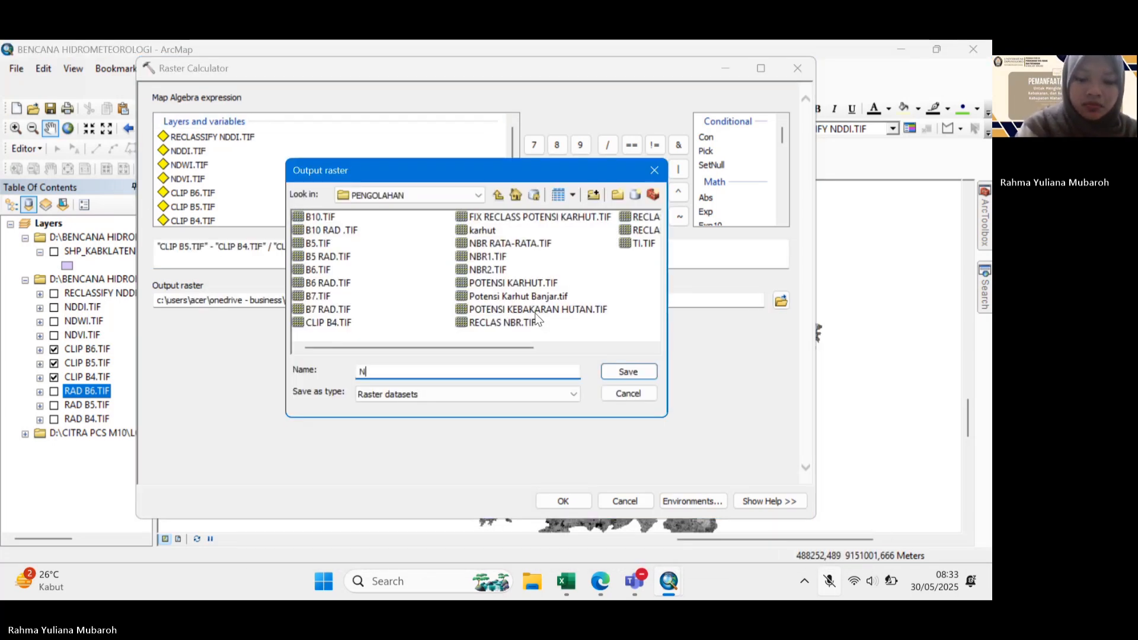
type("NDVI")
left_click(628, 371)
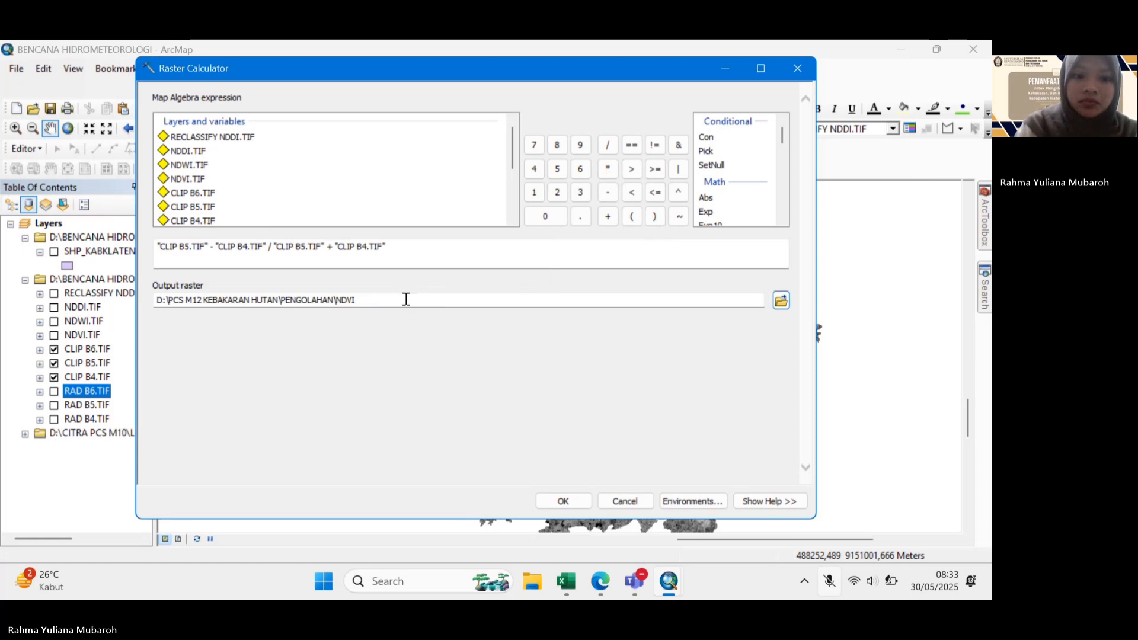
left_click(625, 501)
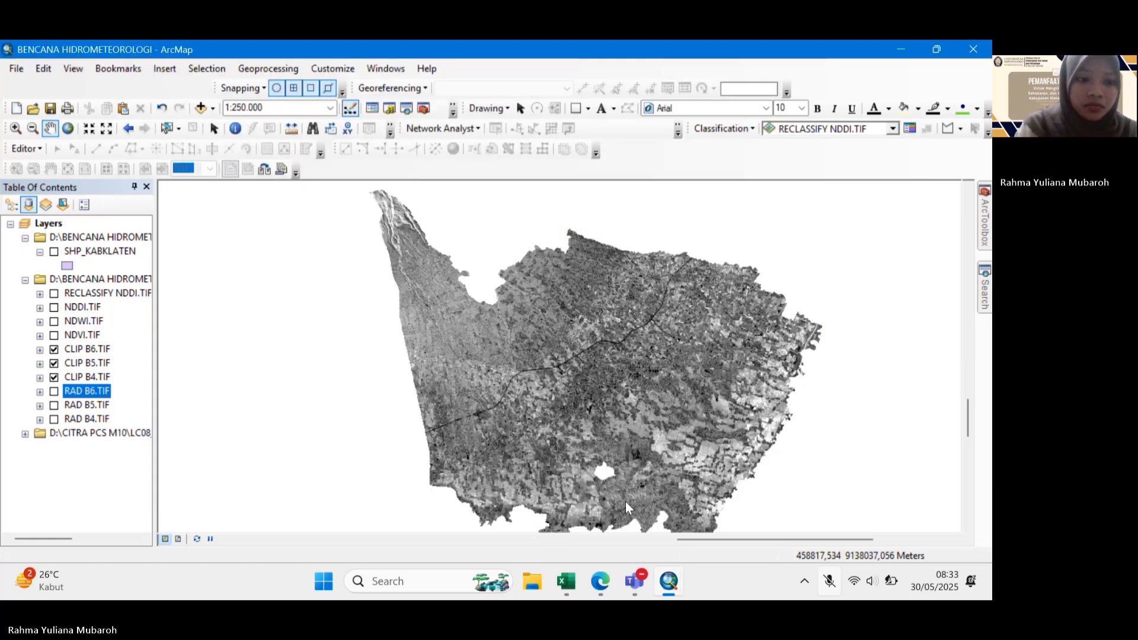
Display the NDVI.TIF layer and hide CLIP B6.TIF, CLIP B5.TIF and CLIP B4.TIF.
left_click(54, 336)
left_click(54, 349)
left_click(53, 362)
left_click(54, 377)
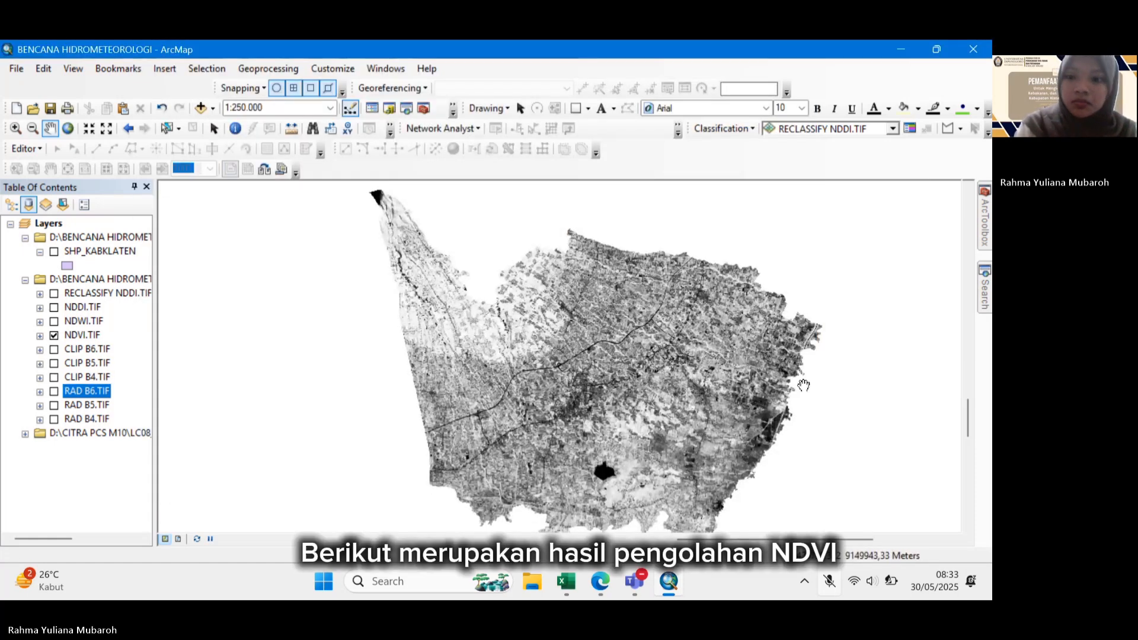
Set up the raster calculation "CLIP B5.TIF" - "CLIP B6.TIF" / "CLIP B5.TIF" + "CLIP B6.TIF" with output NDWI in the PENGOLAHAN folder.
left_click(980, 294)
left_click(794, 350)
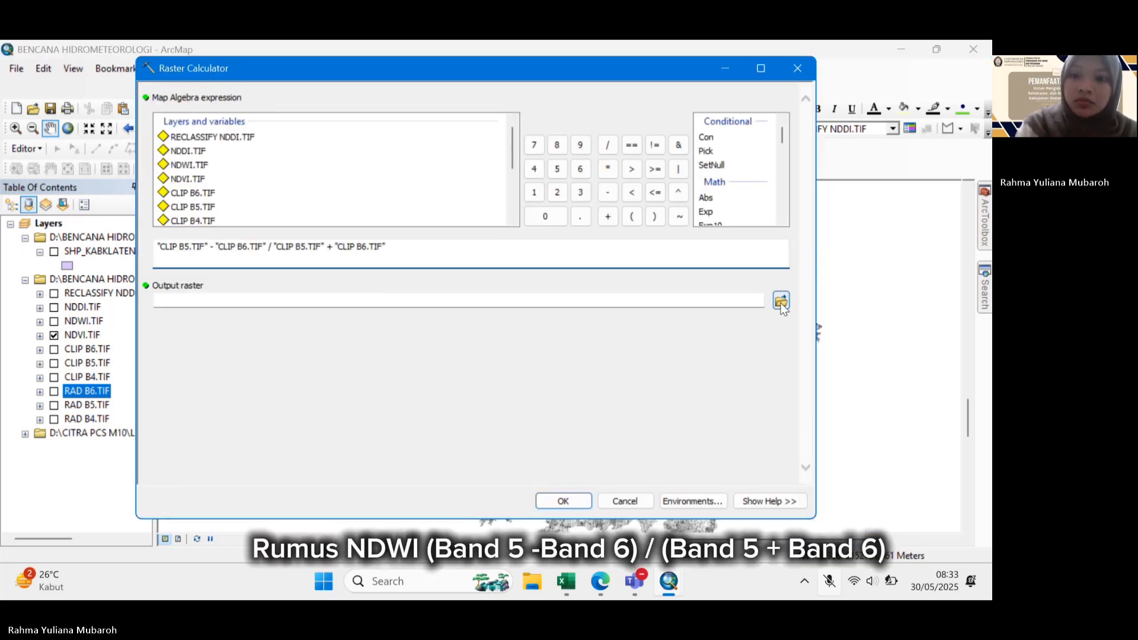
left_click(781, 302)
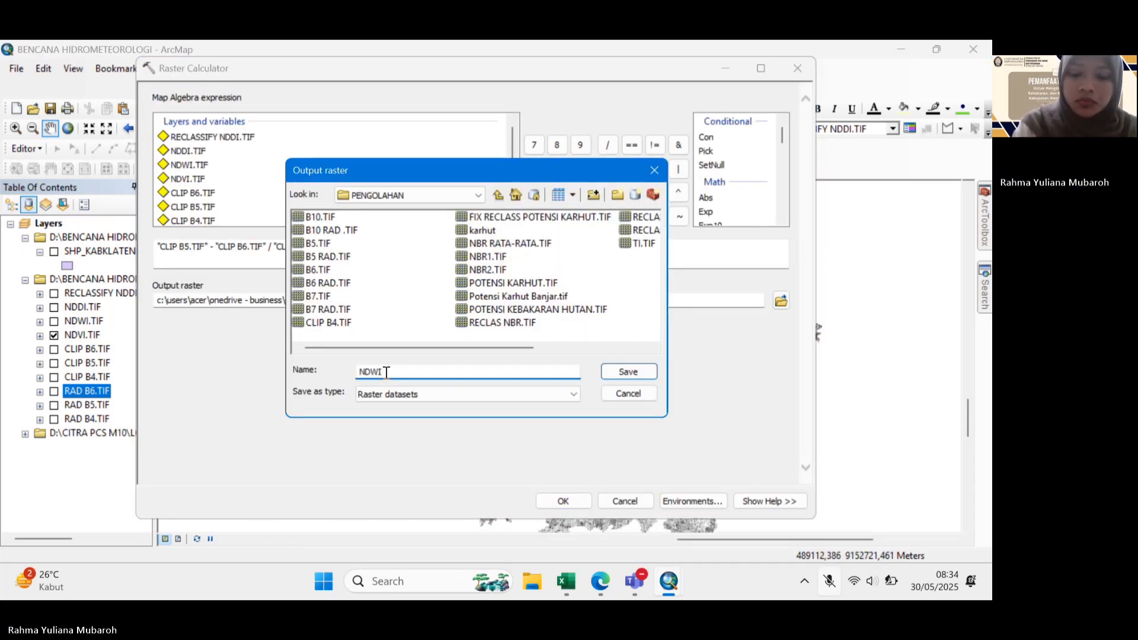
left_click(630, 372)
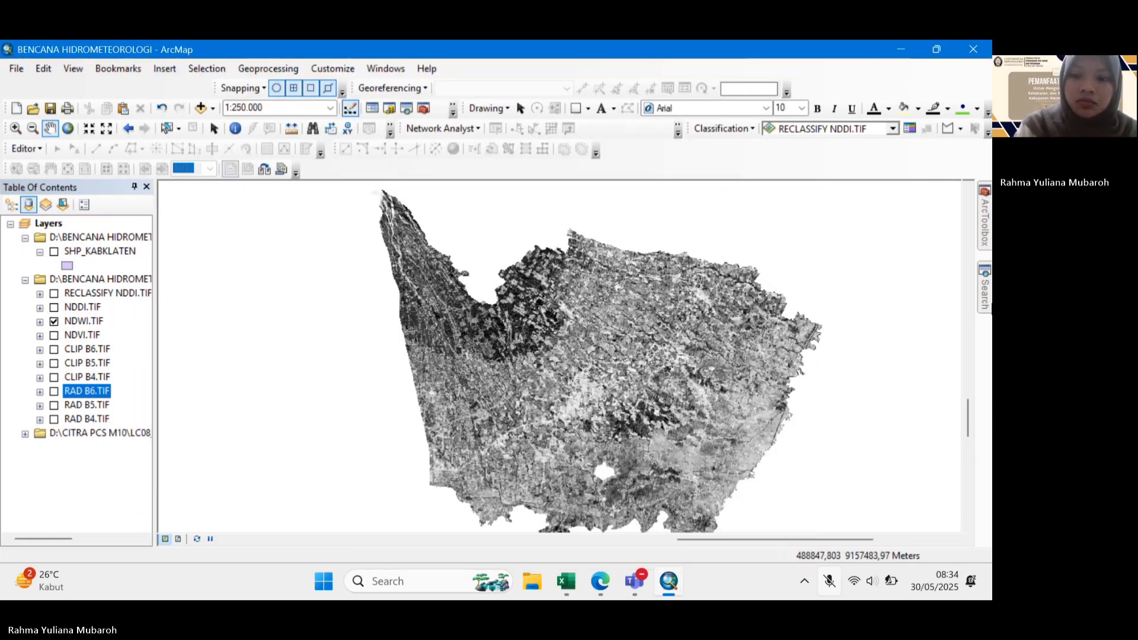
Set up the raster calculation ("NDVI.TIF" - "NDWI.TIF") / ("NDVI.TIF" + "NDWI.TIF") with output NDDI in PENGOLAHAN and close it without running.
left_click(986, 296)
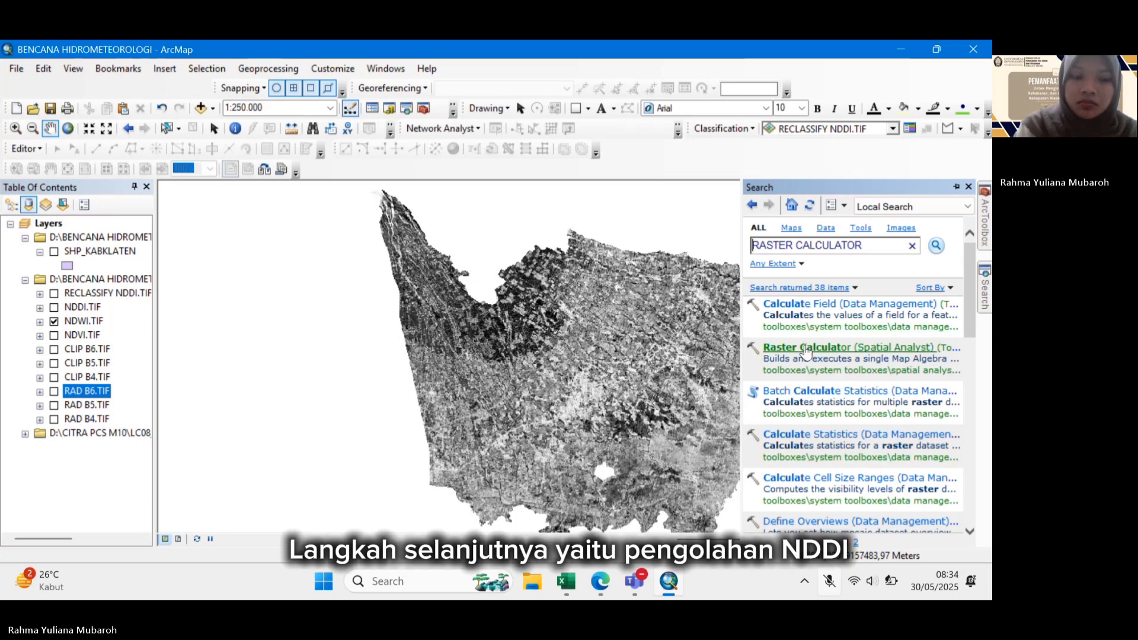
left_click(805, 349)
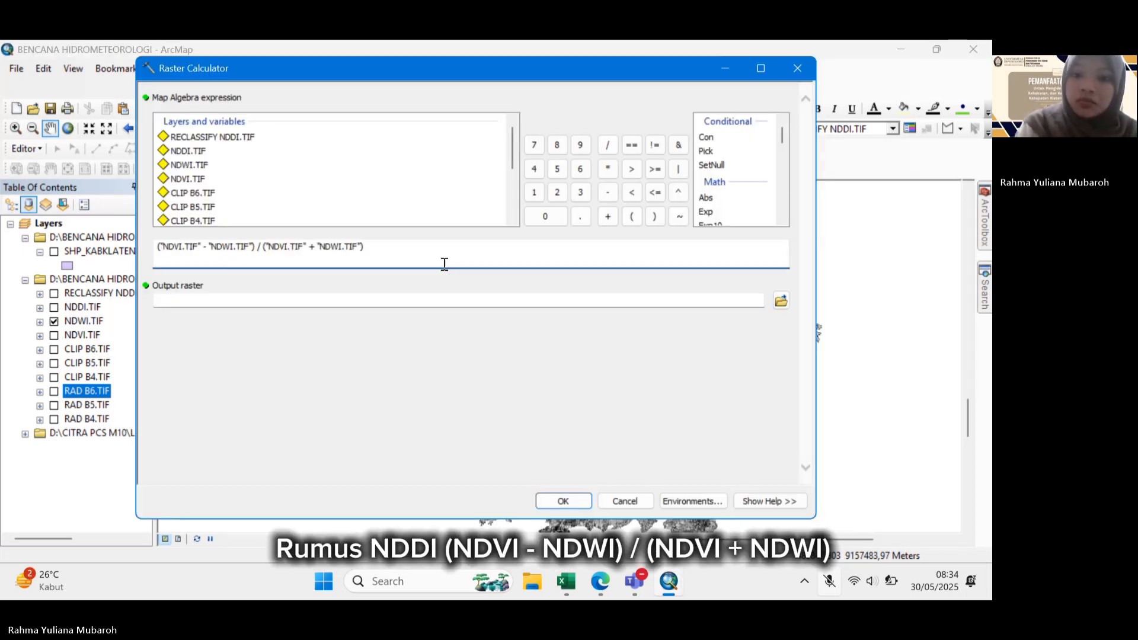
left_click(781, 301)
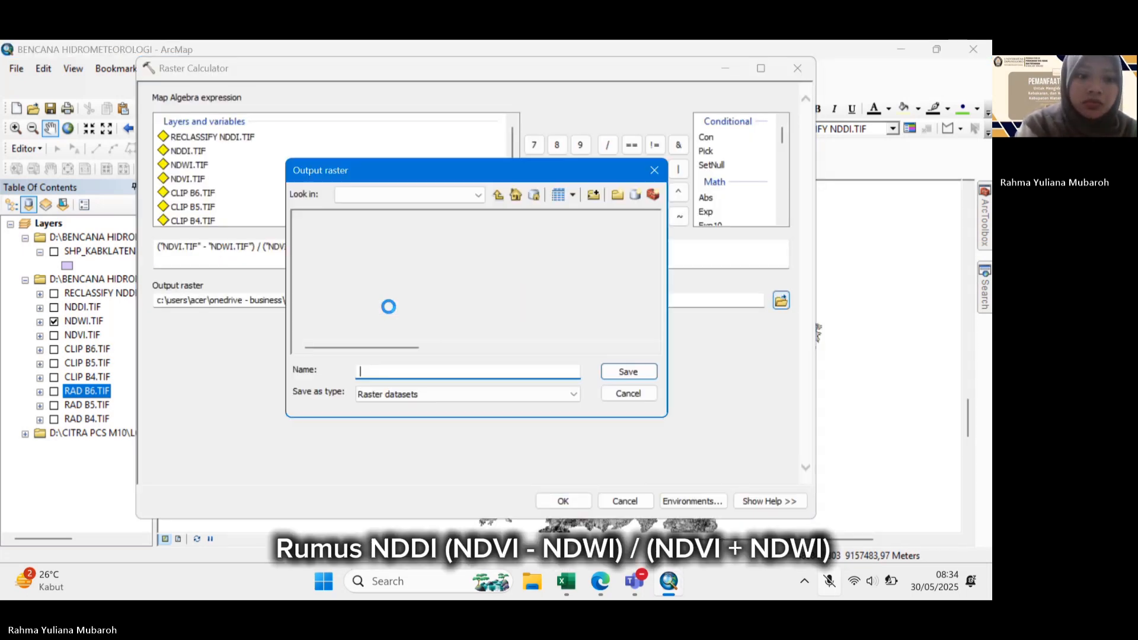
type("NDDI")
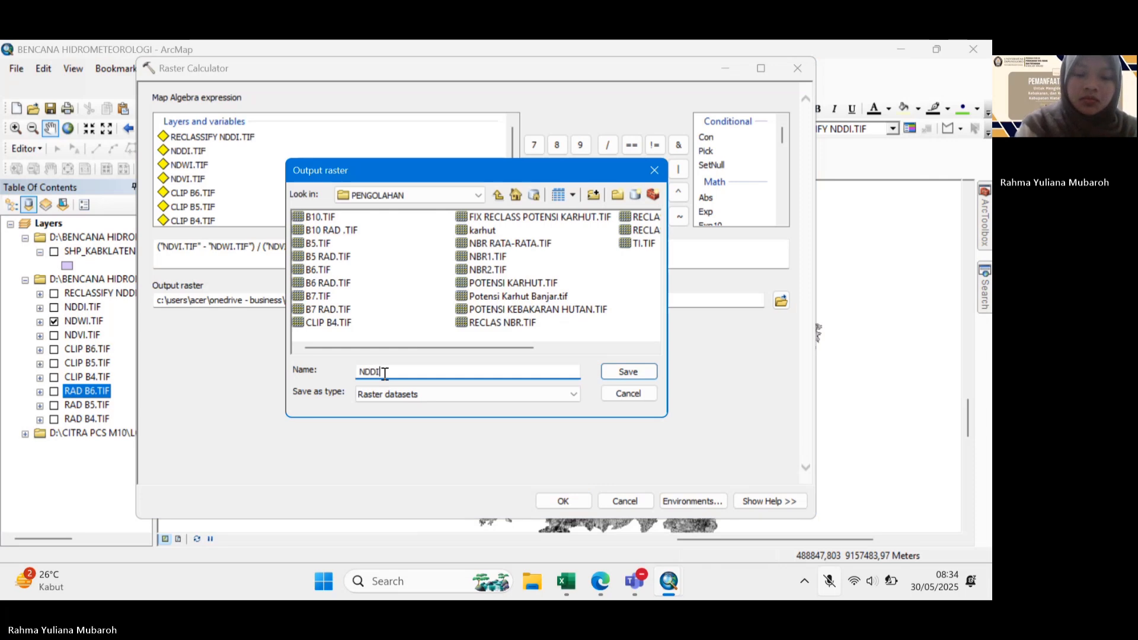
key("Return")
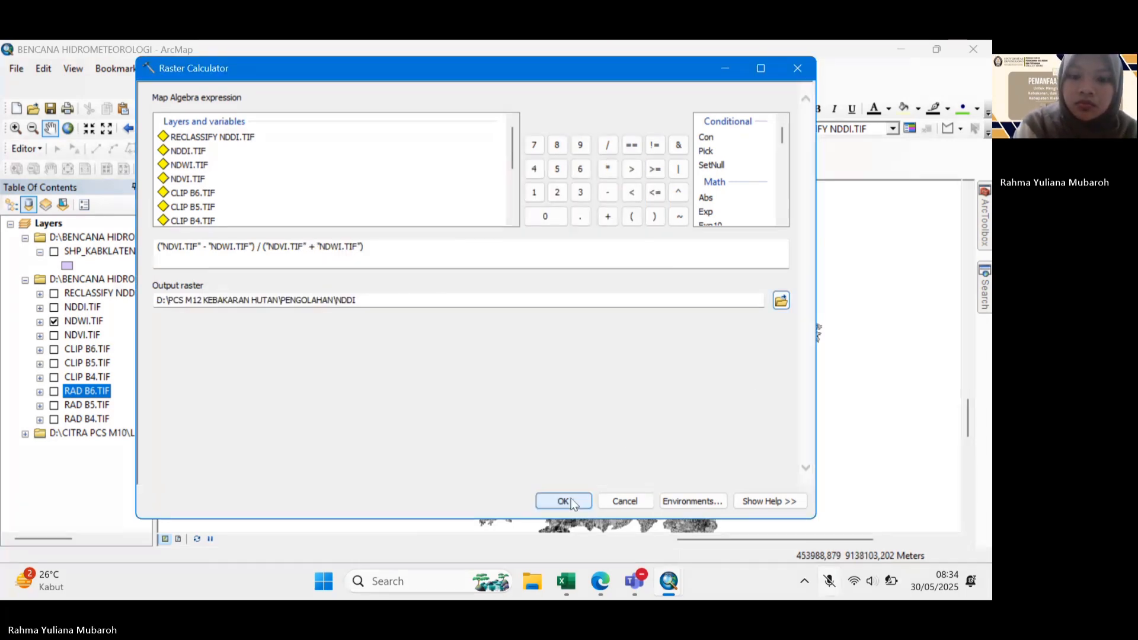
left_click(614, 501)
Display the NDDI.TIF layer and hide NDWI.TIF.
left_click(54, 308)
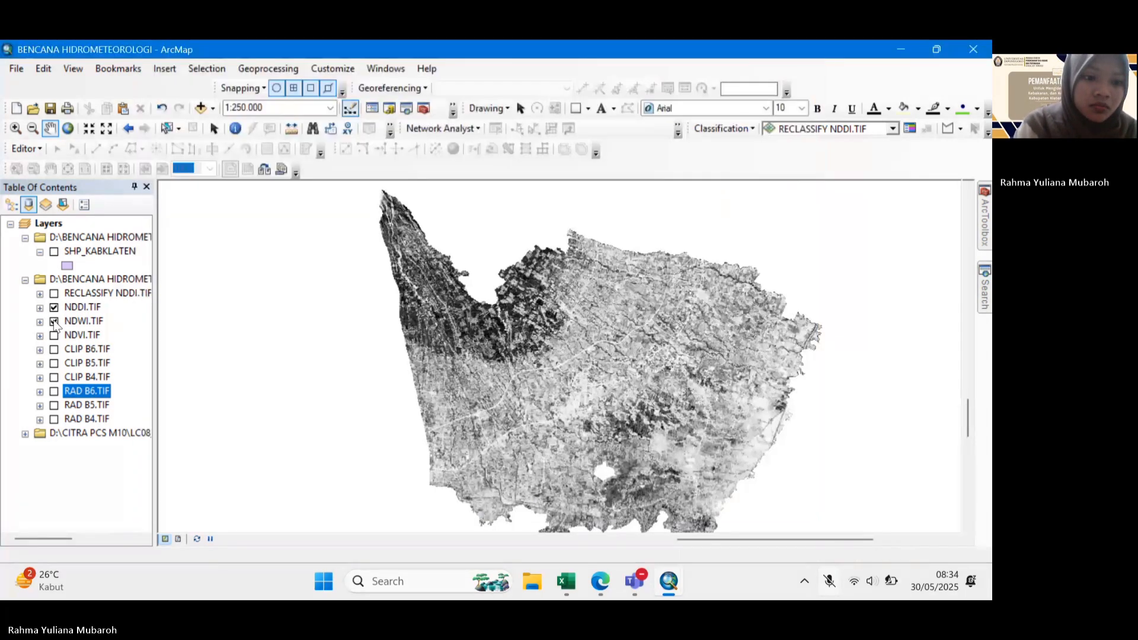
left_click(54, 321)
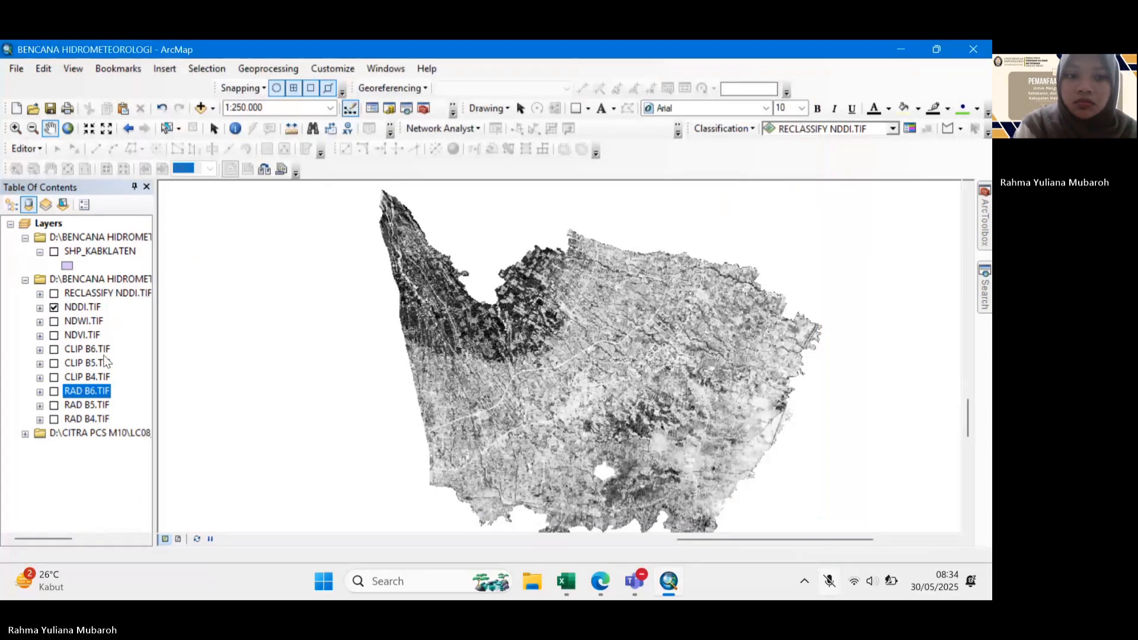
mouse_move(614, 423)
left_mouse_down()
mouse_move(618, 400)
mouse_move(618, 421)
left_mouse_up()
left_click_drag(653, 373, 644, 398)
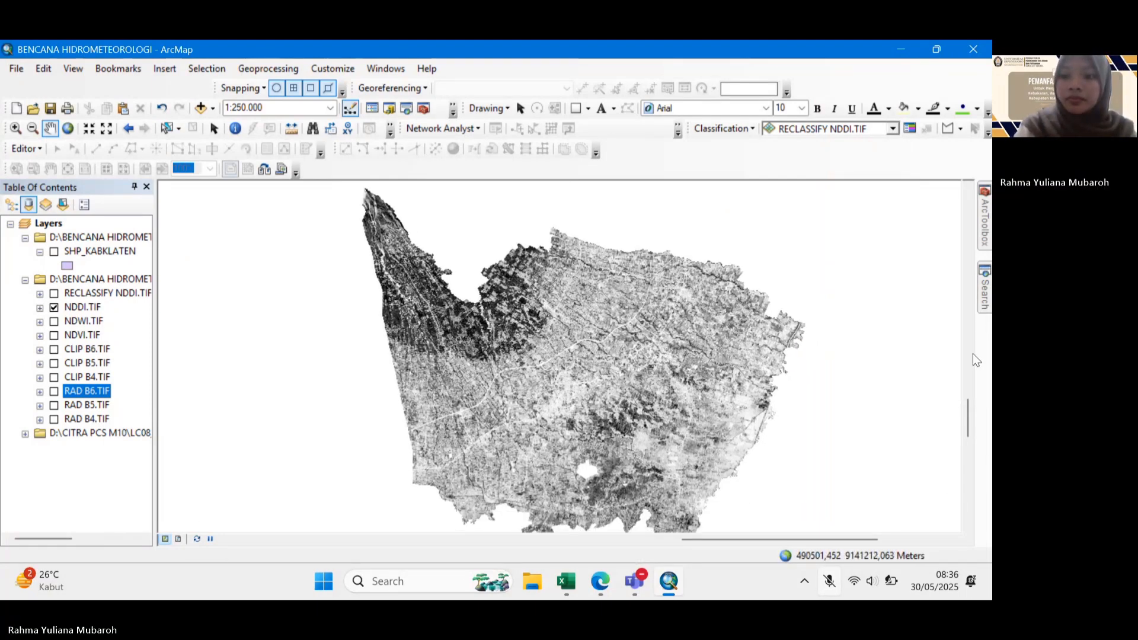
Set up Reclassify on NDDI.TIF with five manual classes using break values -0,05, 0,01, 0,15, 0,25 and 1.
left_click(984, 287)
left_click(829, 306)
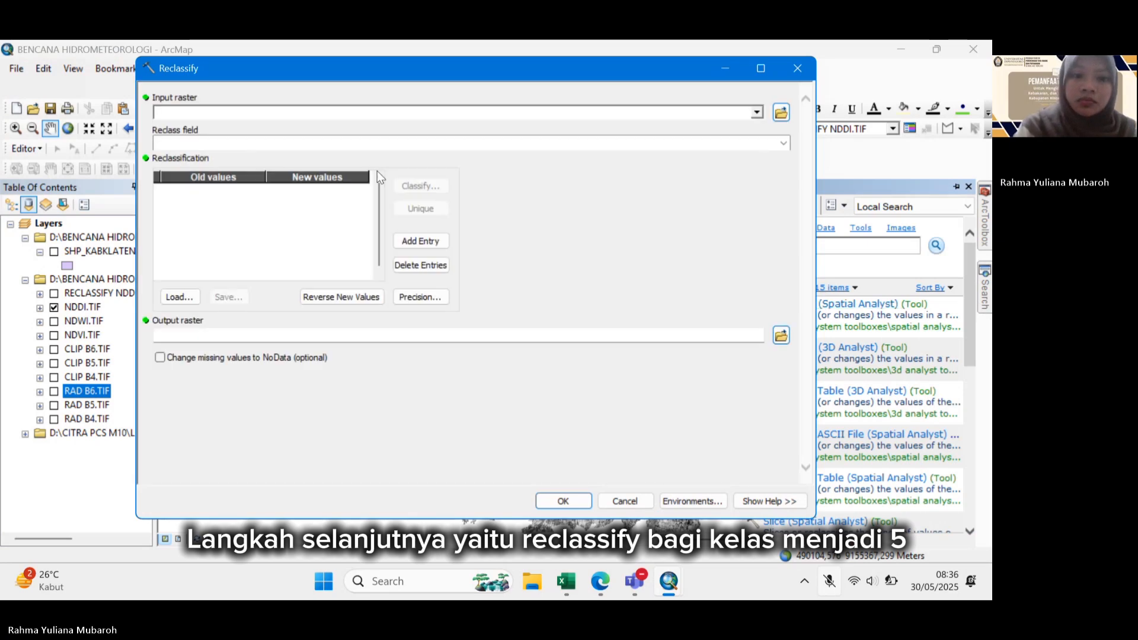
left_click(756, 113)
left_click(224, 143)
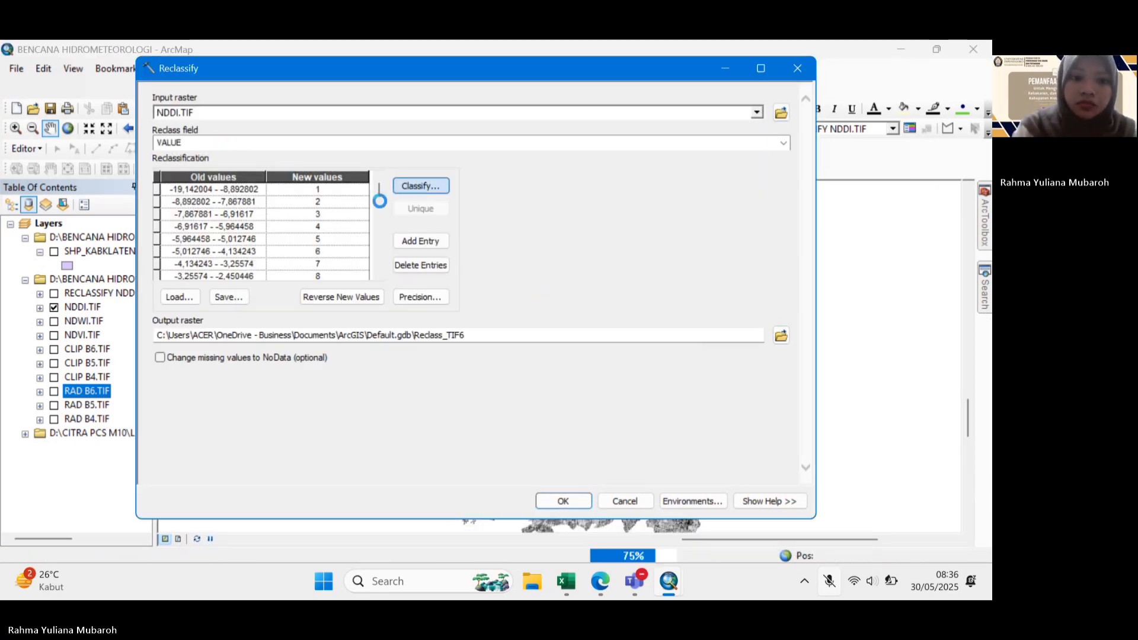
left_click(421, 185)
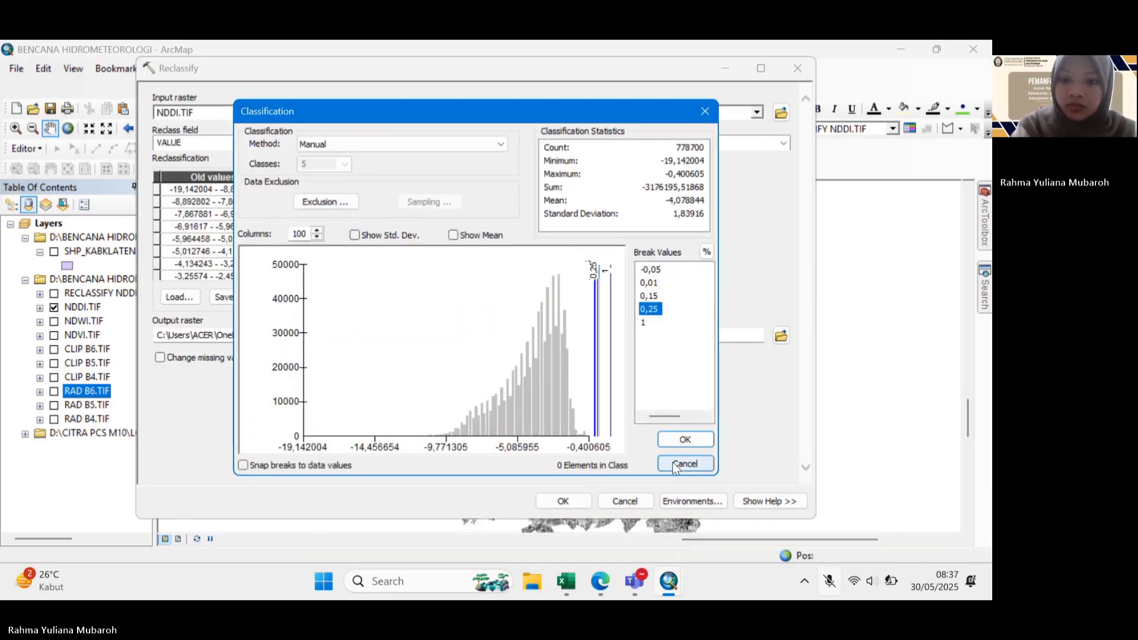
left_click(669, 444)
Name the Reclassify output raster RECLASS NDDI in the PENGOLAHAN folder and close the tool without running it.
left_click(780, 335)
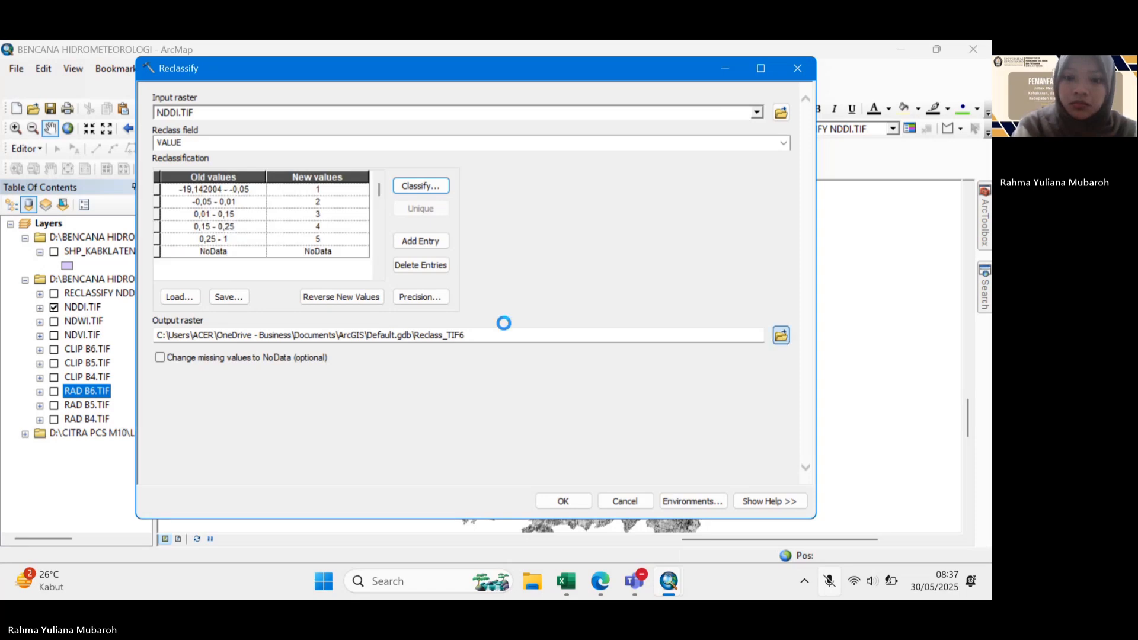
type("RECLASS NDDI")
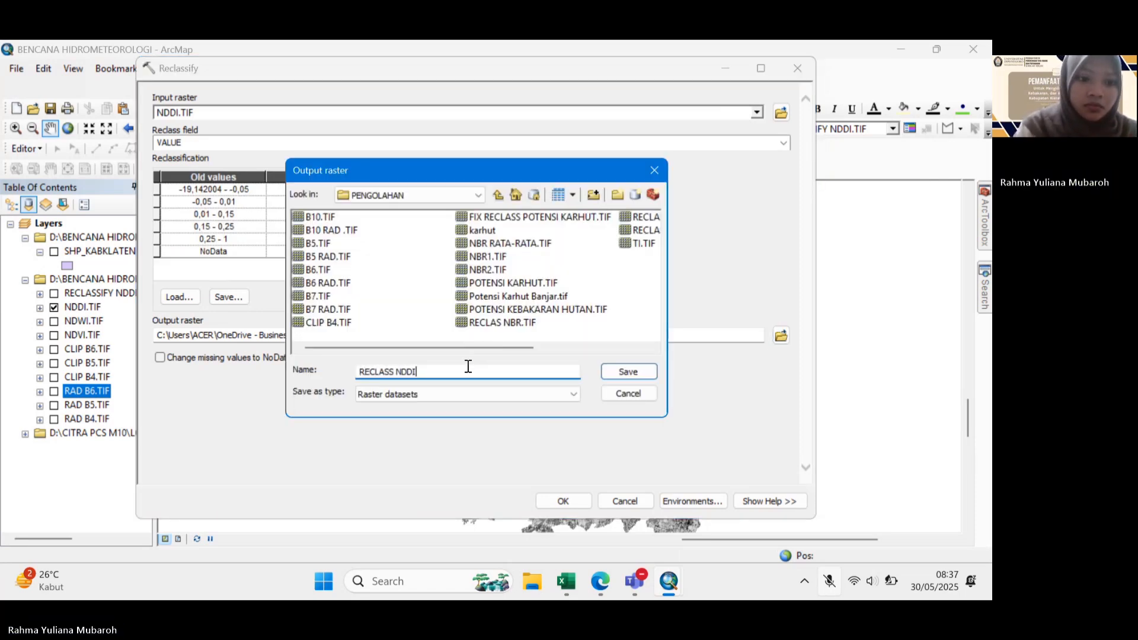
left_click(608, 372)
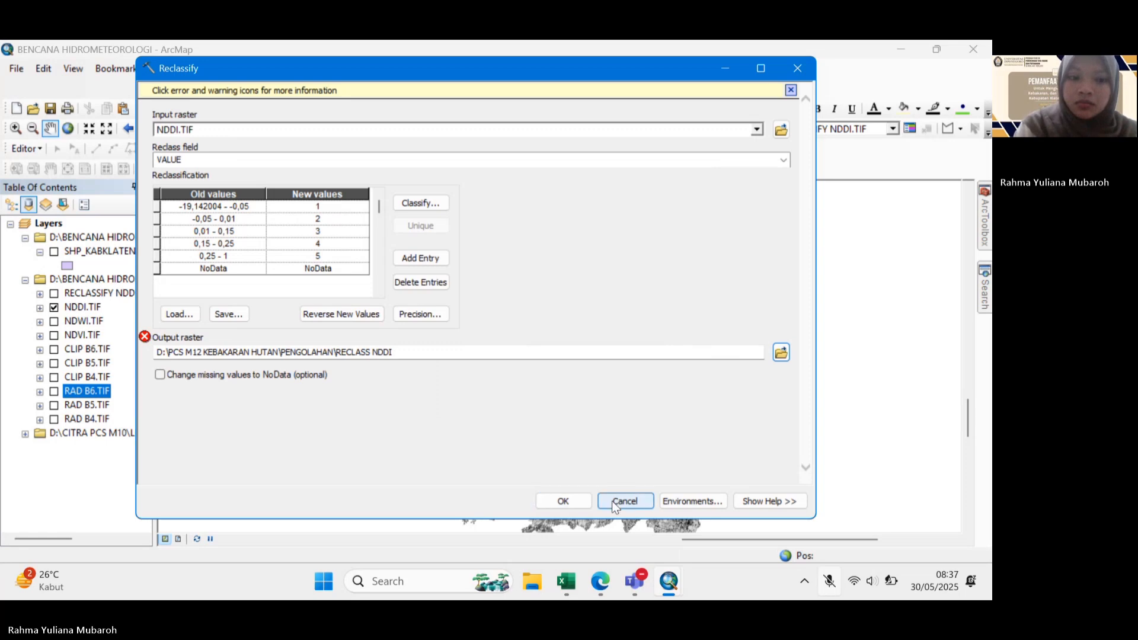
left_click(611, 500)
Display RECLASSIFY NDDI.TIF in place of NDDI.TIF and expand its legend of drought classes.
left_click(53, 293)
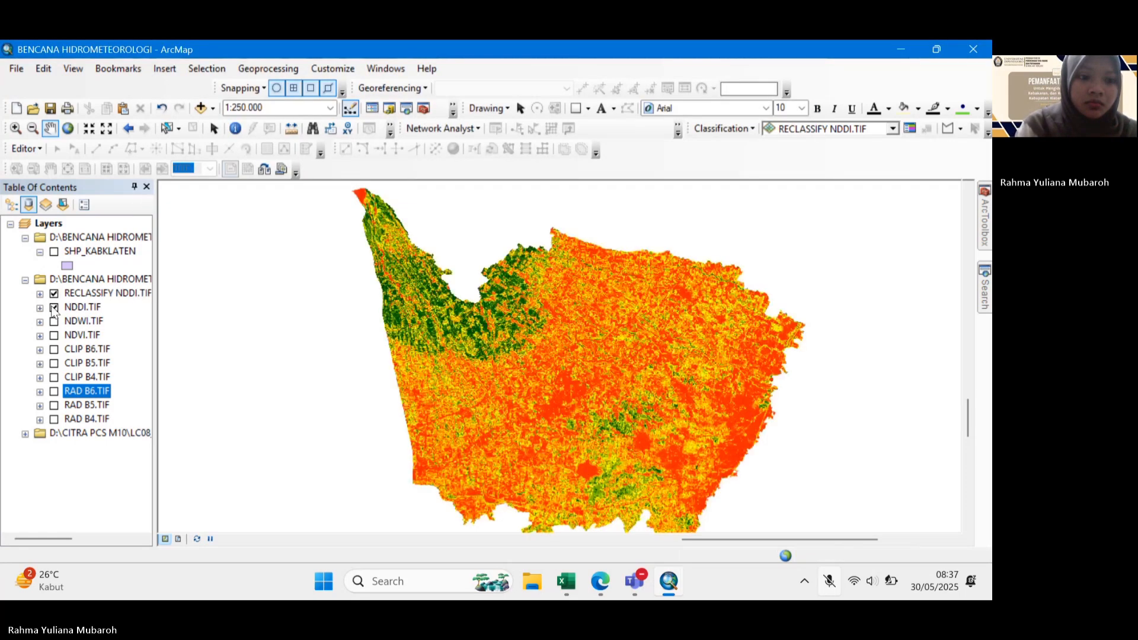
left_click(40, 293)
mouse_move(39, 540)
left_mouse_down()
mouse_move(70, 541)
mouse_move(51, 541)
left_mouse_up()
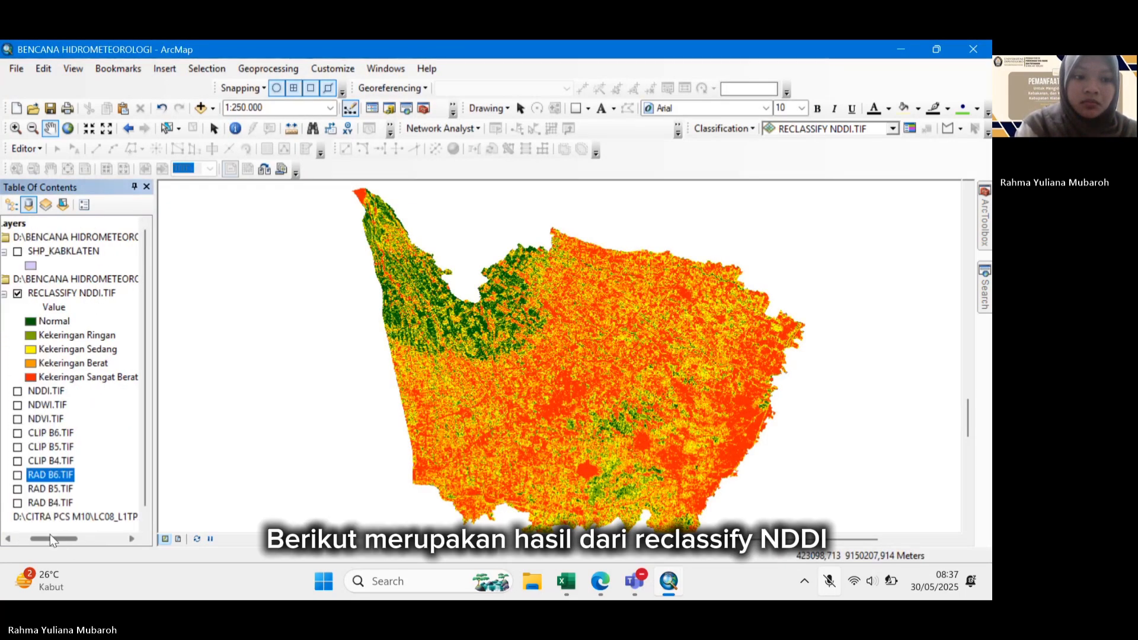
left_click_drag(610, 361, 617, 373)
scroll(617, 372, "down", 3)
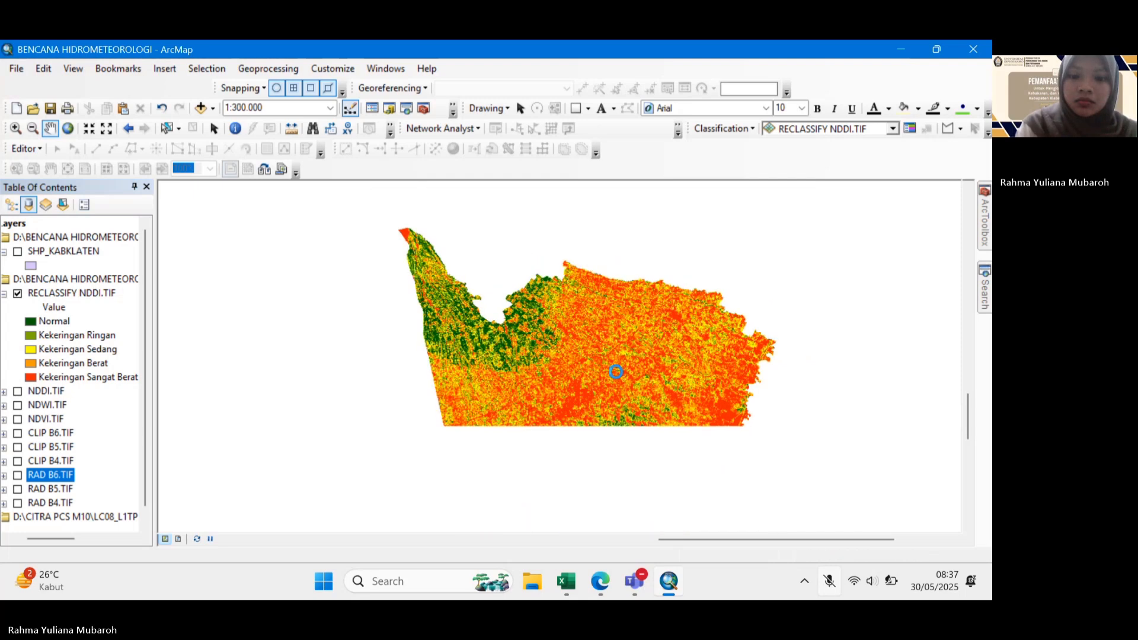